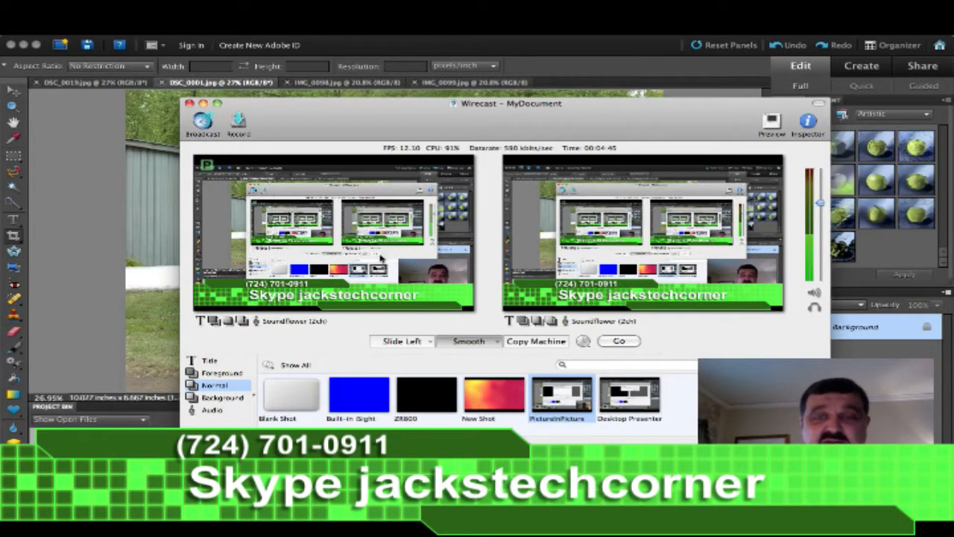
Turn off the title overlay in both Wirecast shots and minimize the Wirecast window to return to Photoshop Elements
click(508, 321)
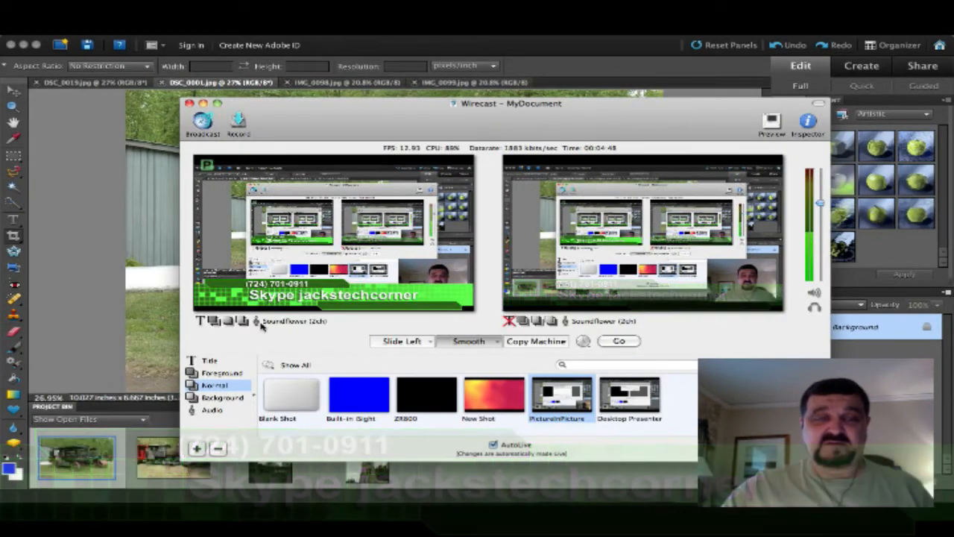
click(200, 321)
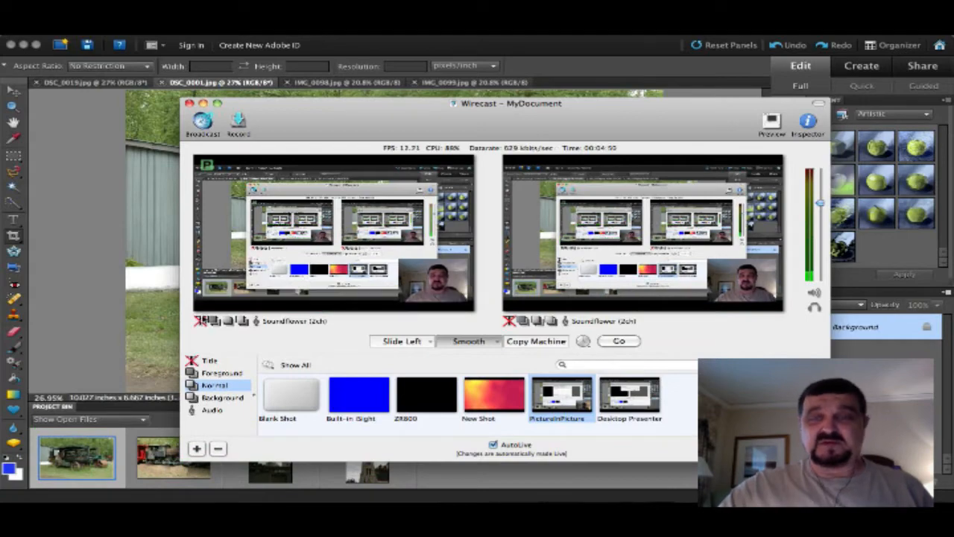
click(202, 104)
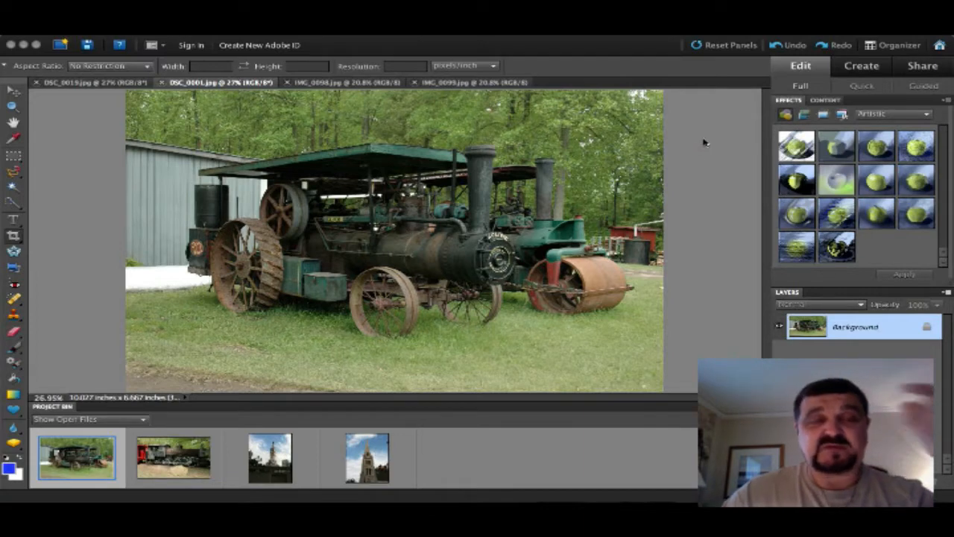
Filter the content library by color to white frames only and select the plain white frame in the second row
click(826, 100)
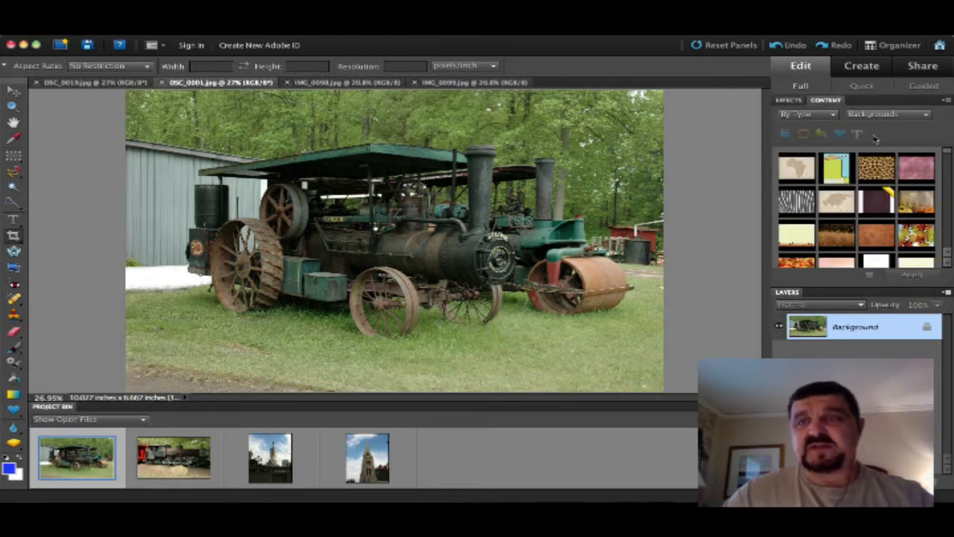
click(833, 116)
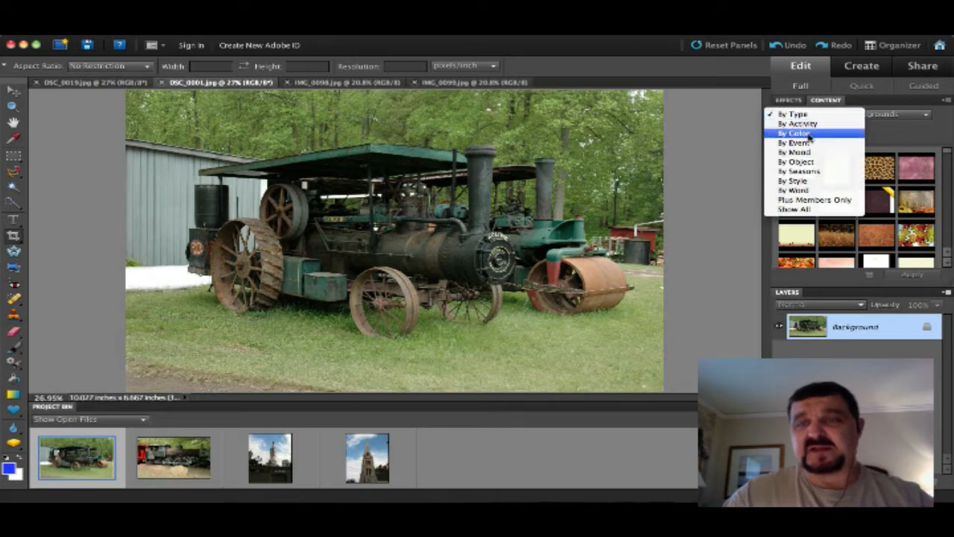
click(804, 134)
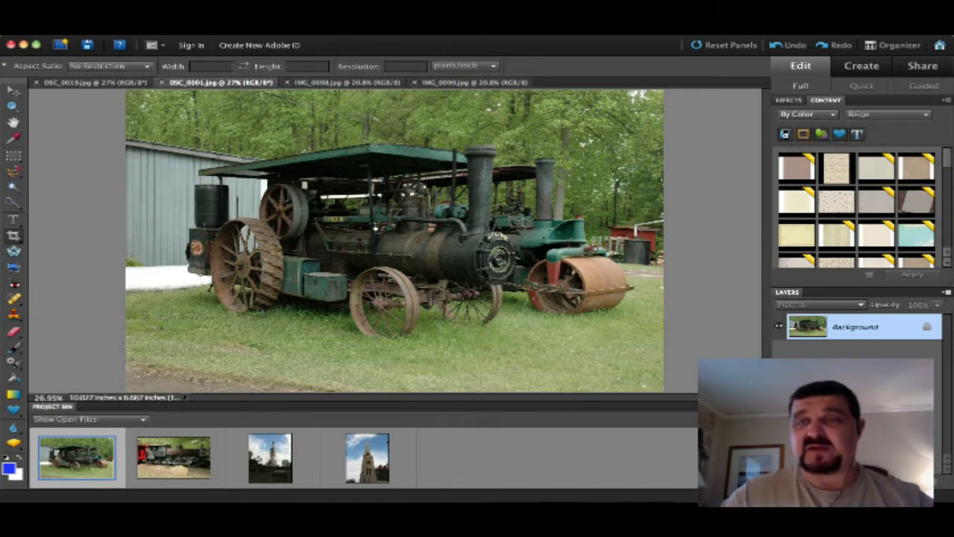
click(784, 134)
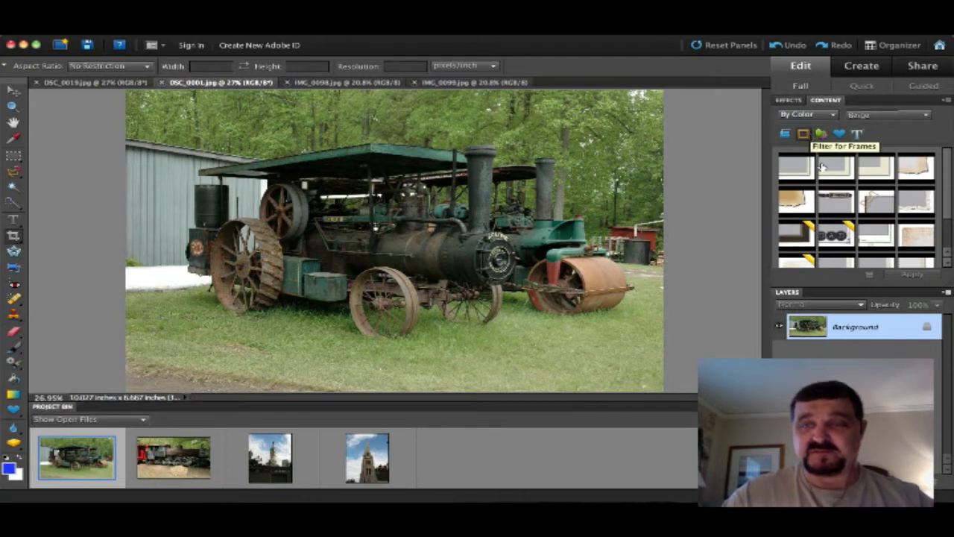
click(926, 115)
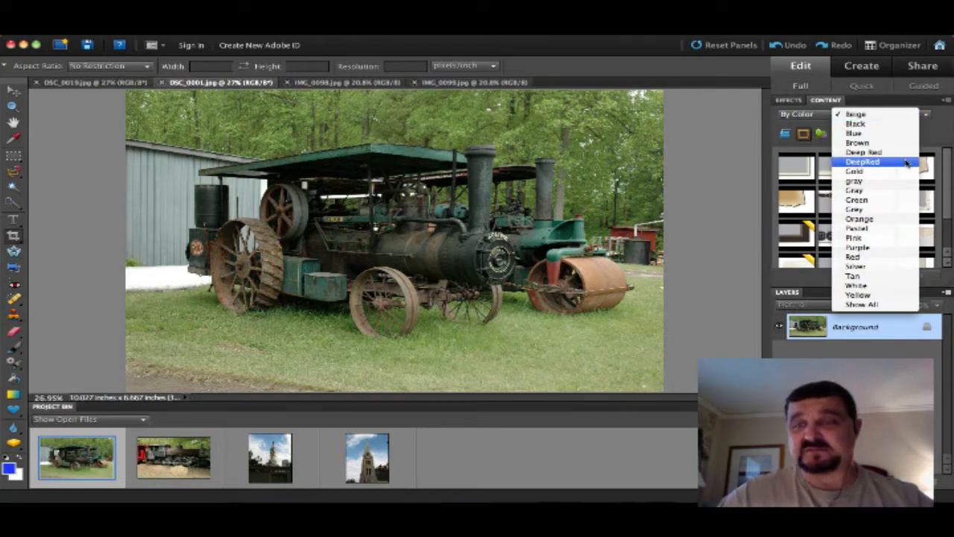
click(857, 285)
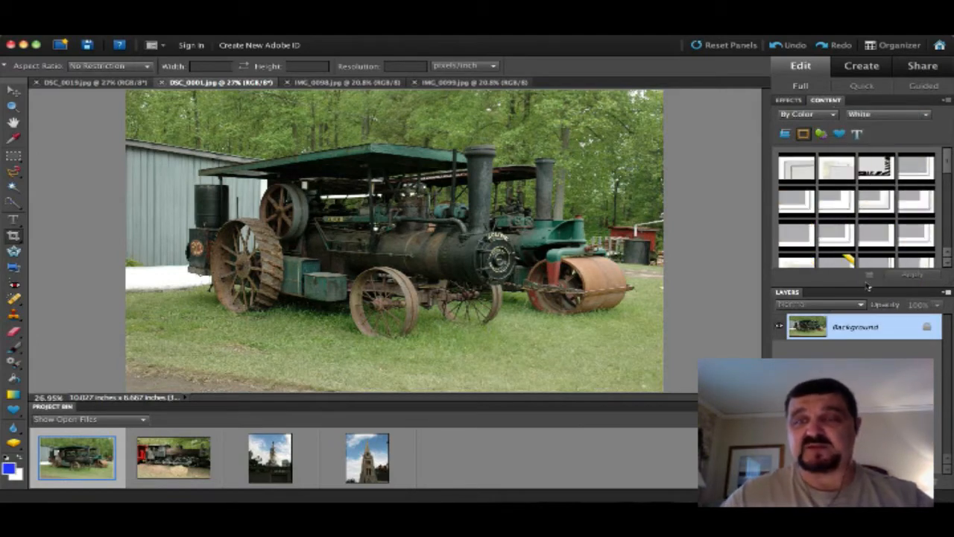
click(801, 199)
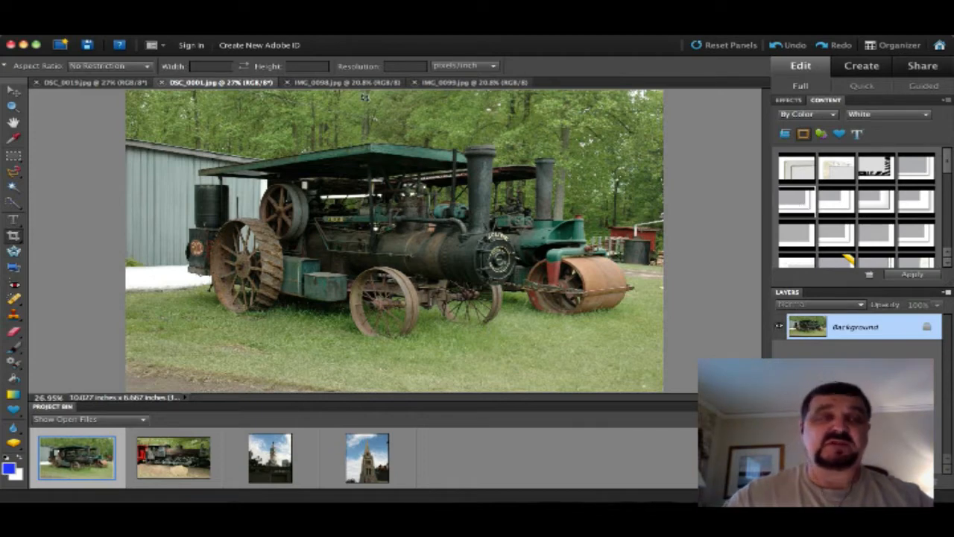
Create a new blank file 10 inches wide and 8 inches high
click(155, 35)
mouse_move(154, 42)
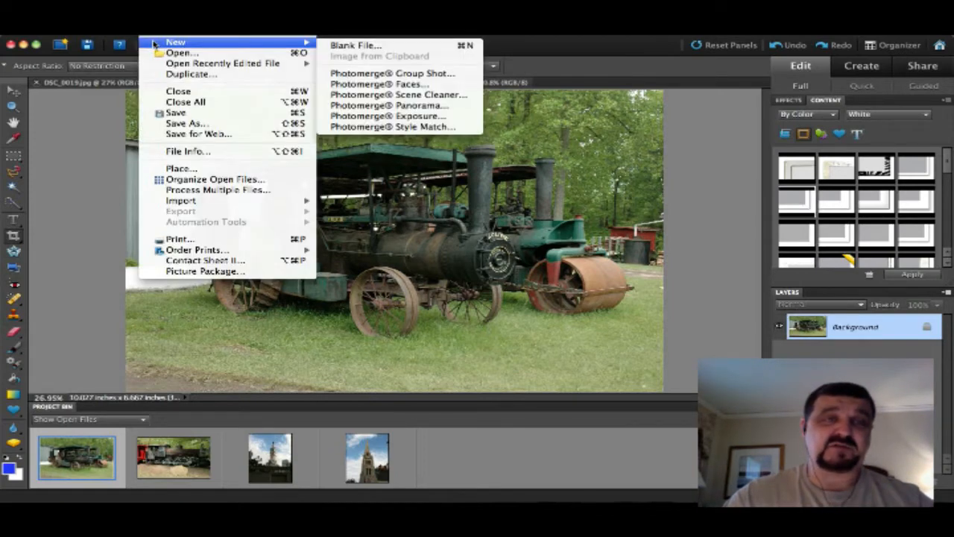
click(348, 46)
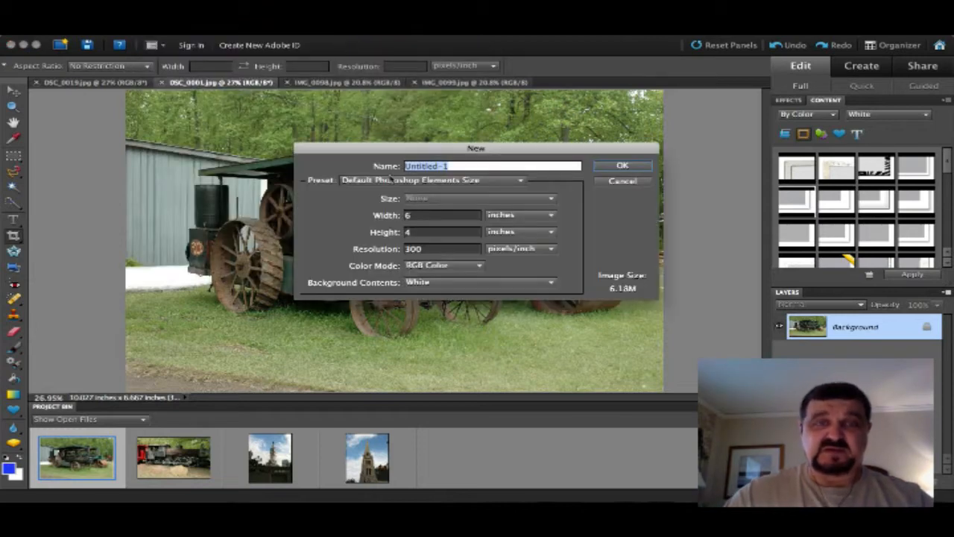
click(427, 216)
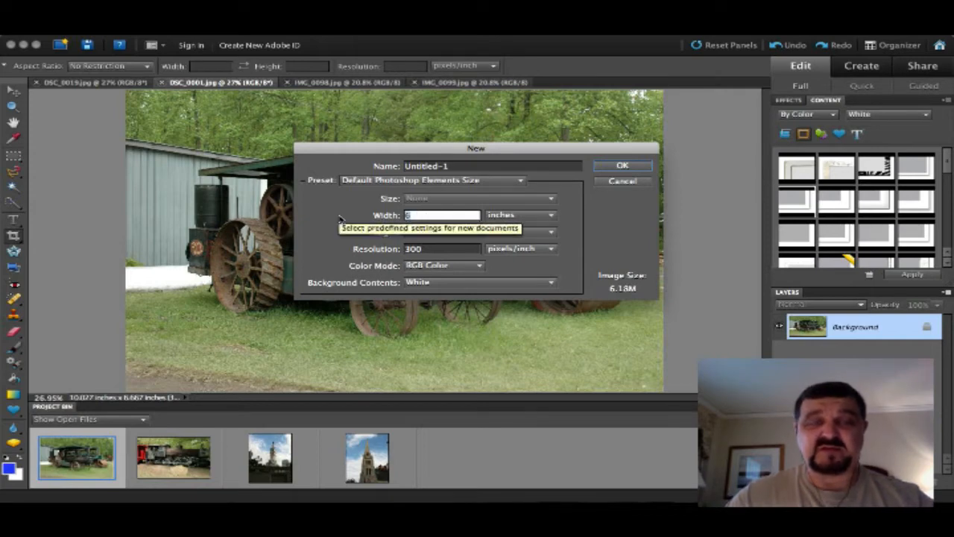
text(10)
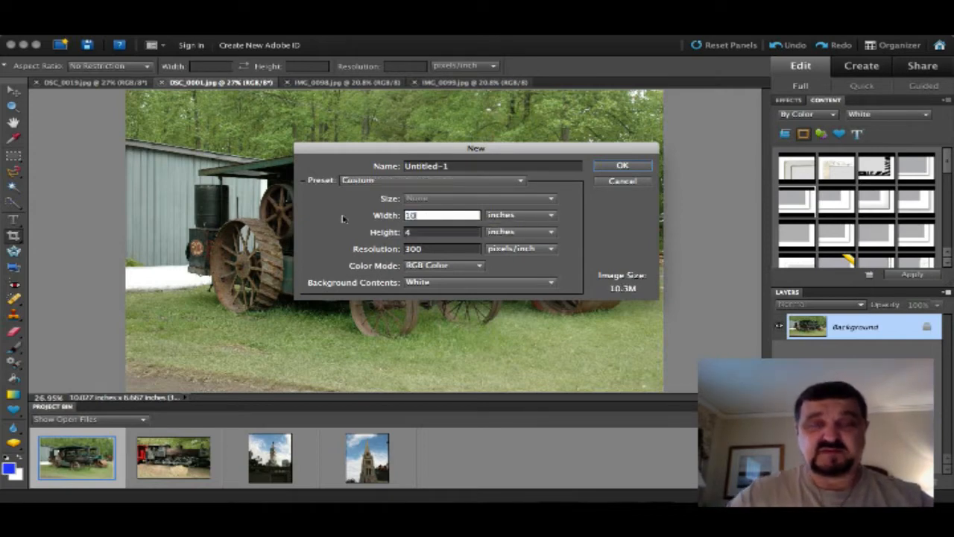
click(420, 233)
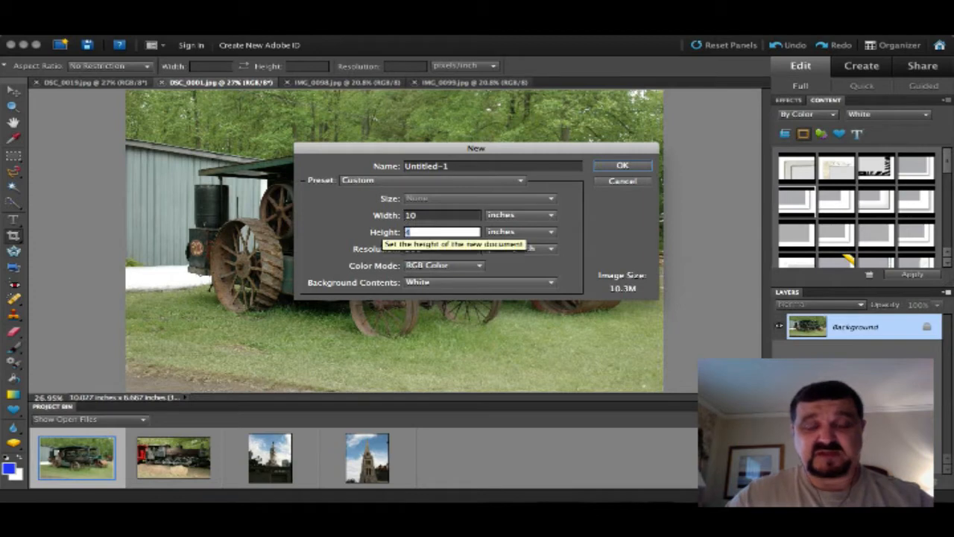
text(8)
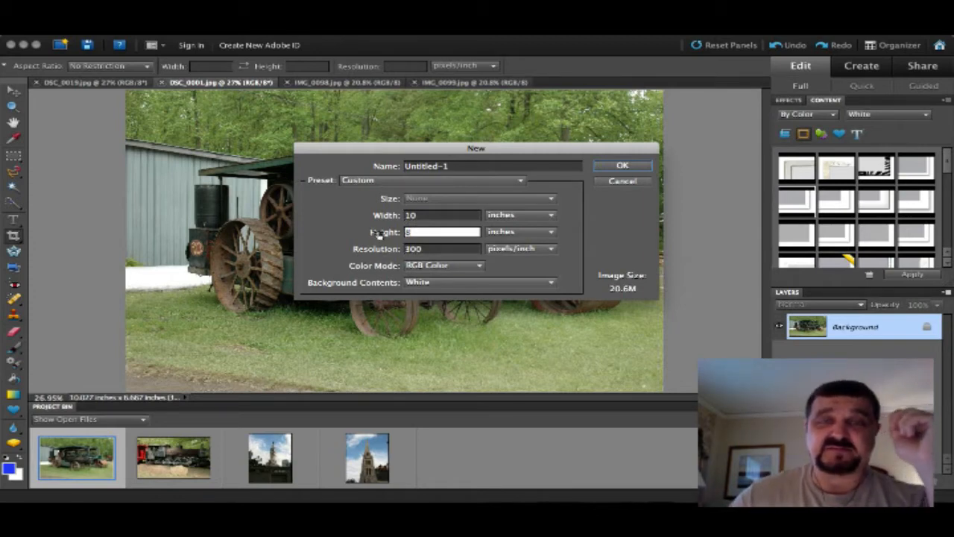
click(620, 168)
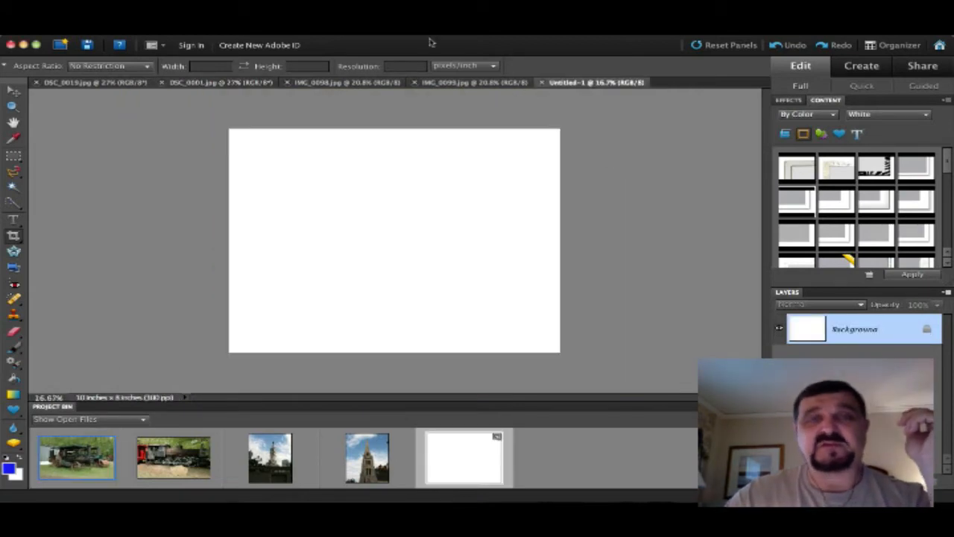
Place the Basic White 20px frame on the blank canvas
click(406, 22)
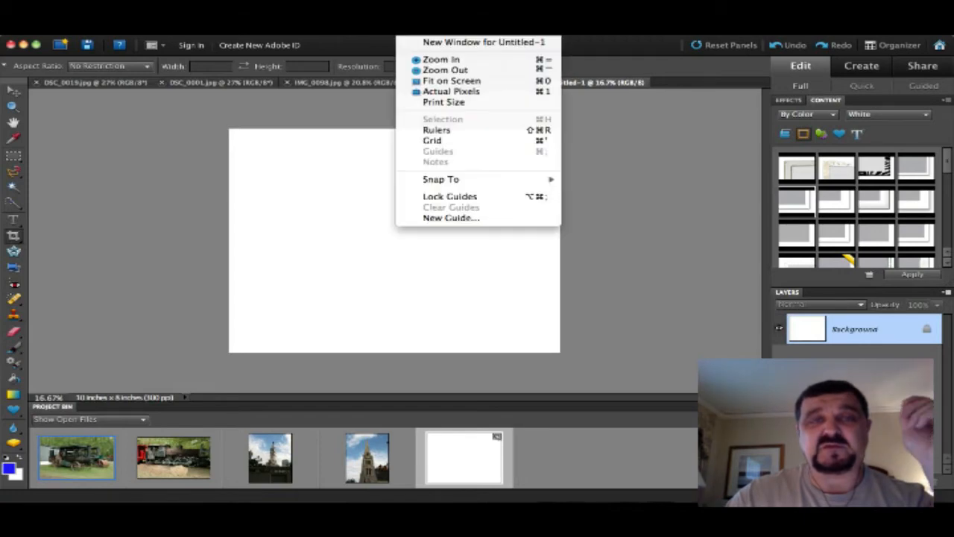
click(412, 82)
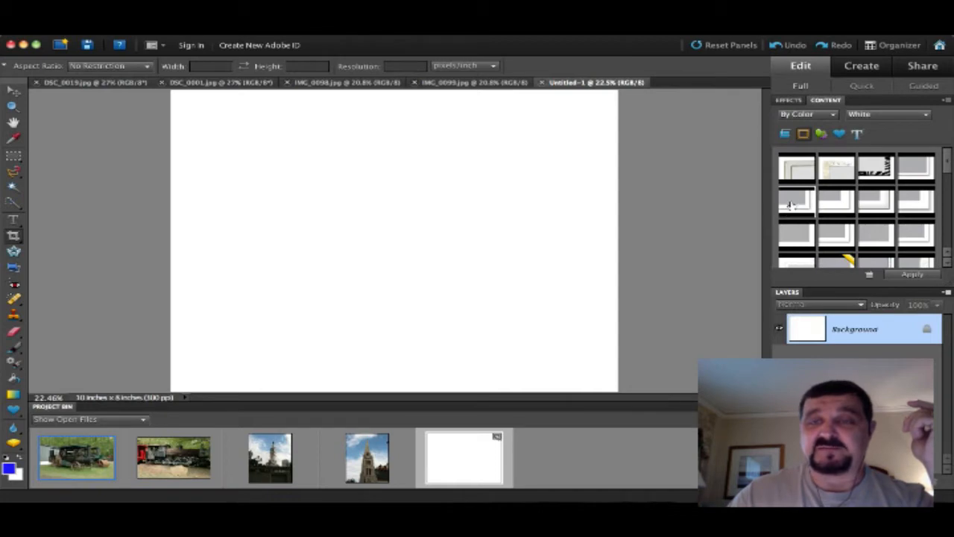
drag(793, 201, 424, 202)
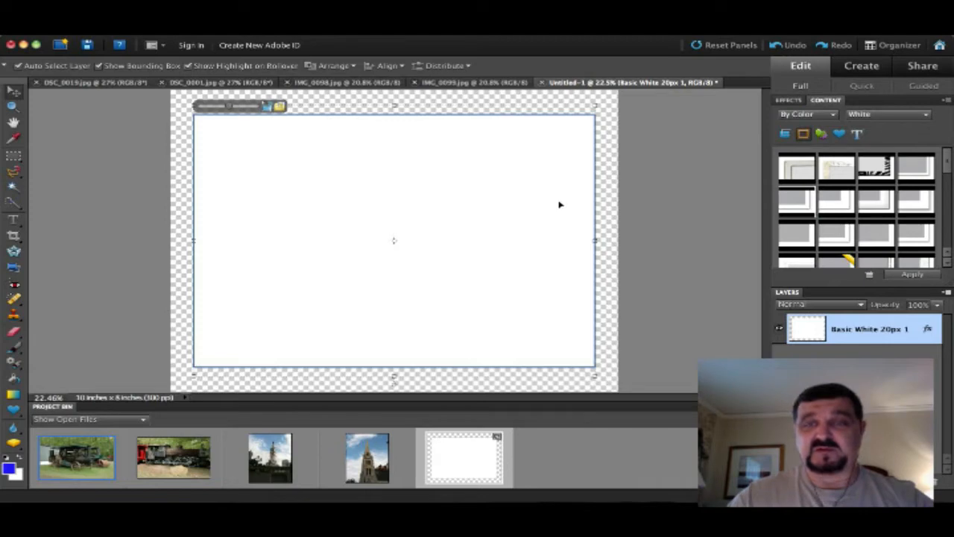
click(614, 208)
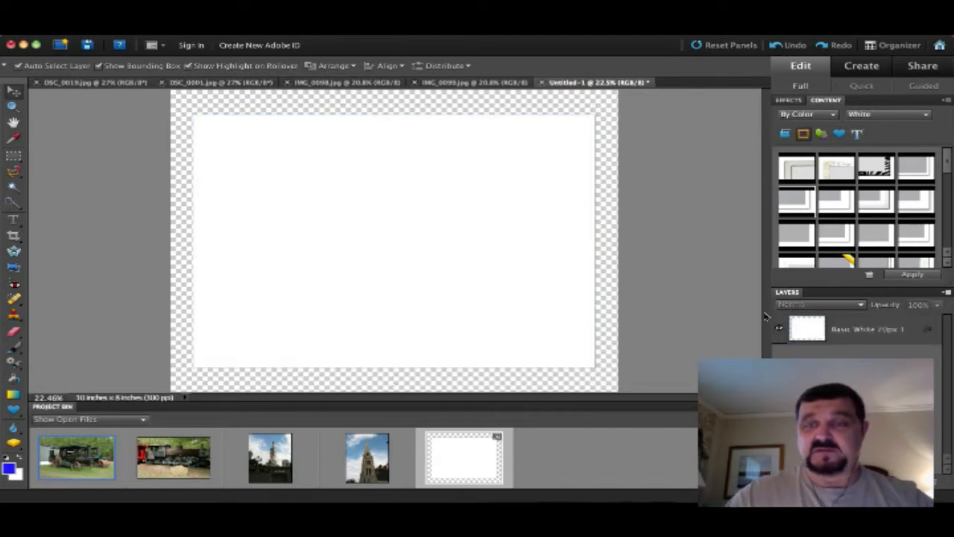
Scale the white frame to 32.1% with constrained proportions and move it to the canvas's upper-right corner
click(805, 329)
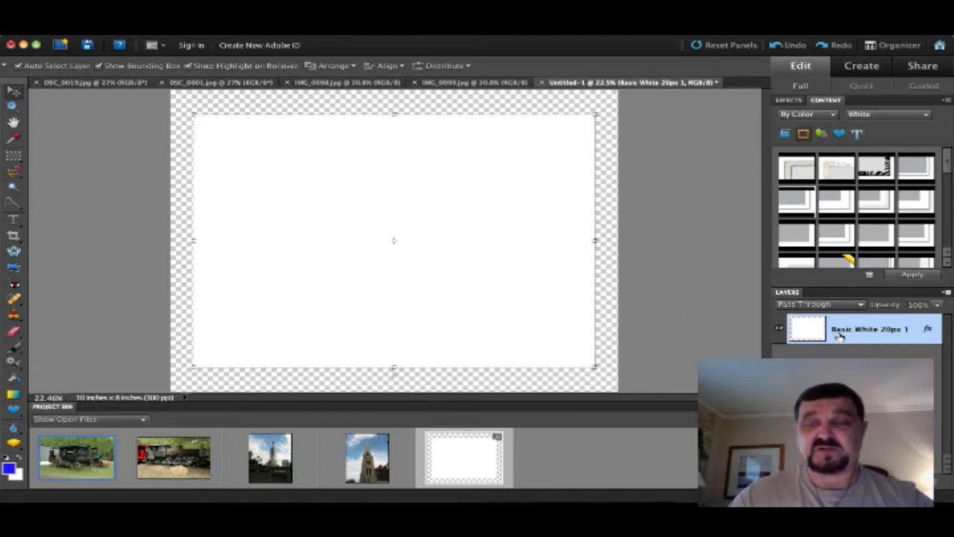
drag(595, 366, 324, 197)
drag(268, 156, 534, 140)
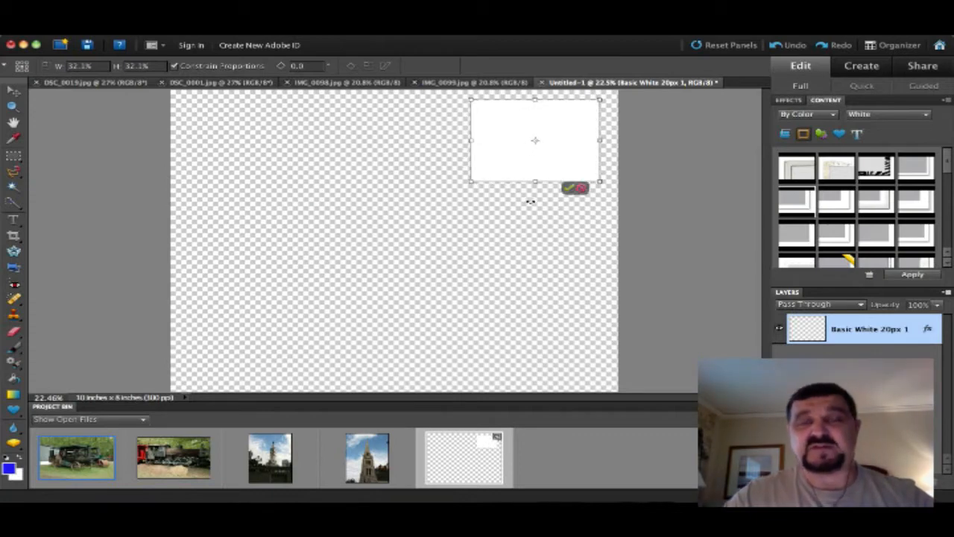
click(568, 188)
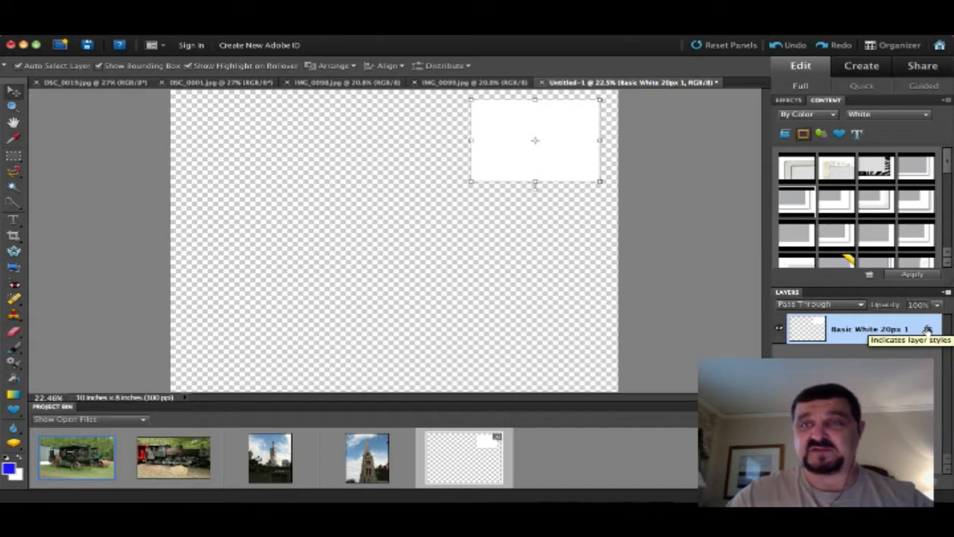
Set the frame layer's drop shadow to size 73 px, distance 55 px and opacity 95%
double_click(927, 328)
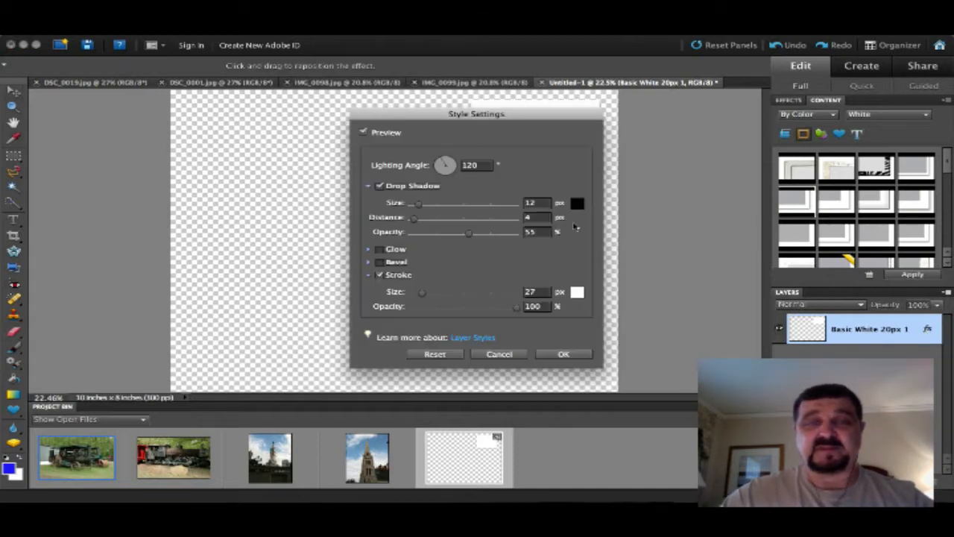
drag(510, 114, 358, 103)
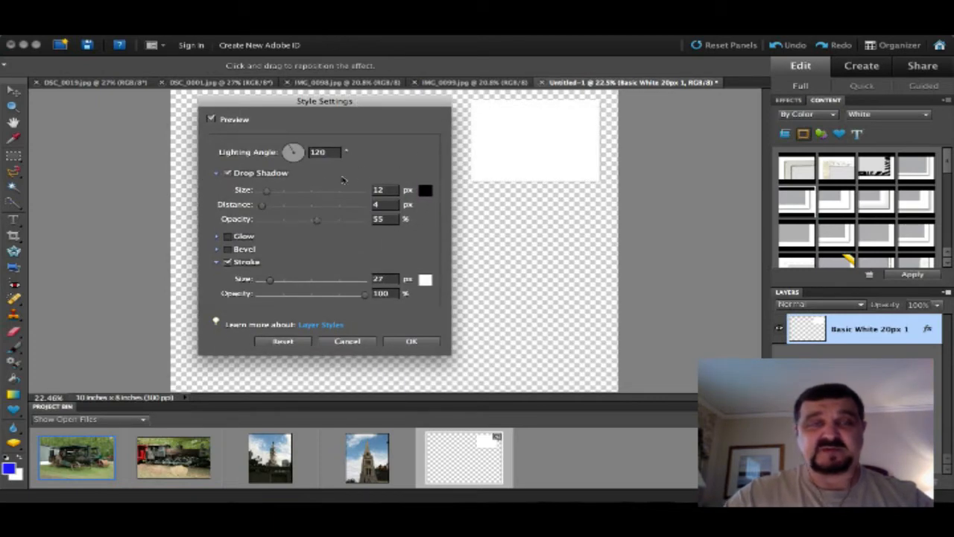
drag(270, 192, 294, 208)
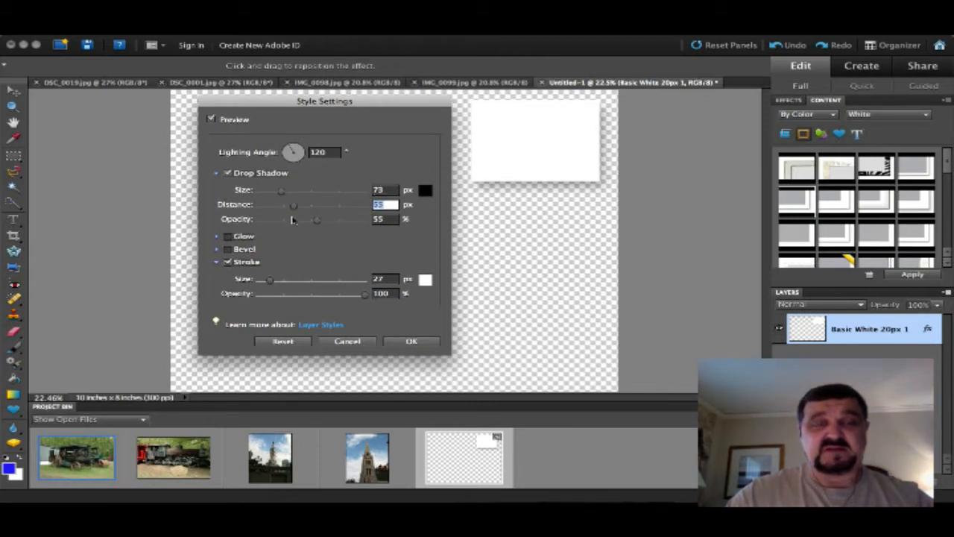
drag(316, 222, 359, 222)
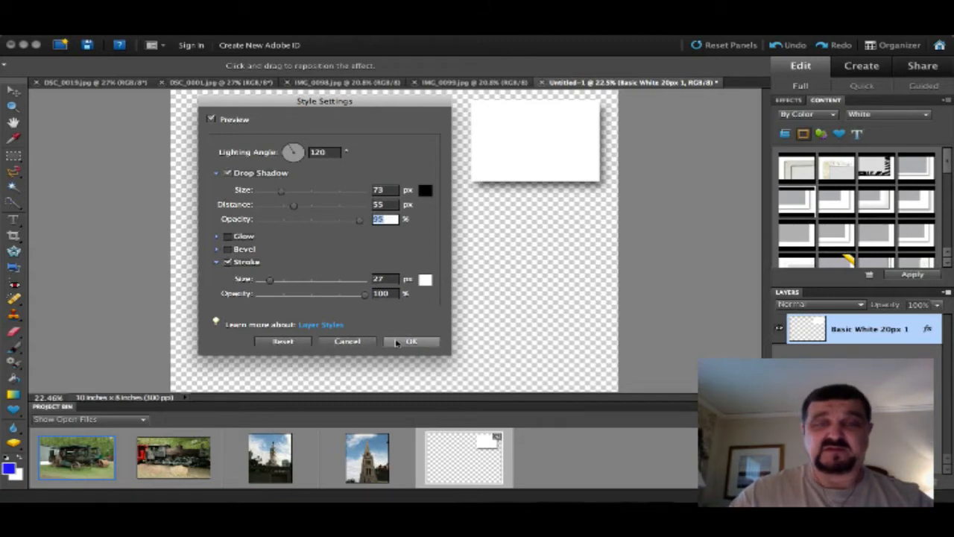
click(410, 341)
click(402, 329)
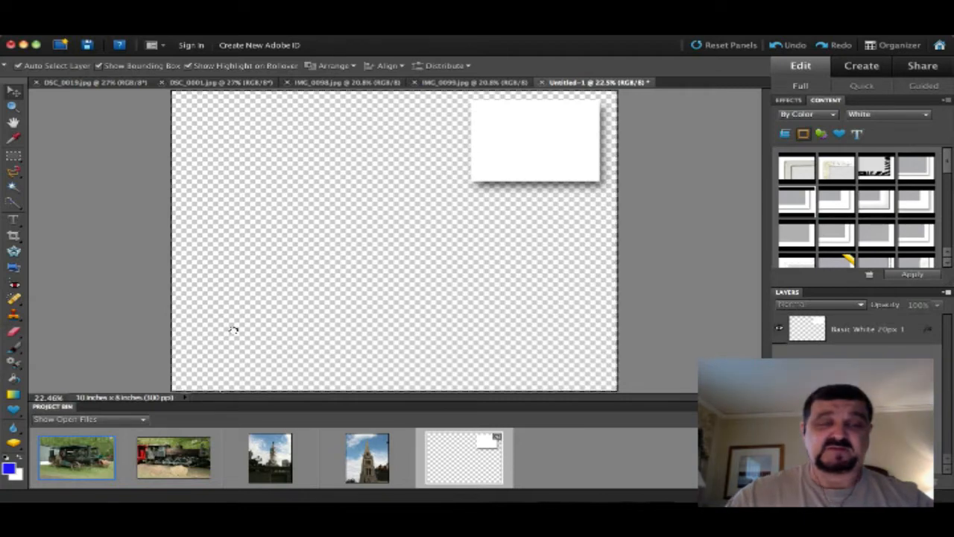
Place the green-roofed steam tractor photo in the frame and enlarge it to 176.5% inside the border
click(516, 141)
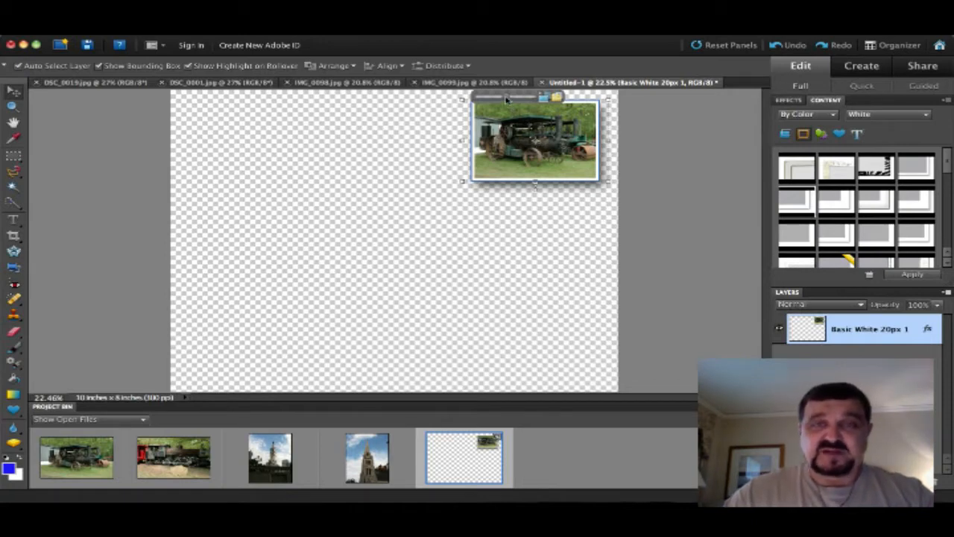
drag(505, 98, 529, 99)
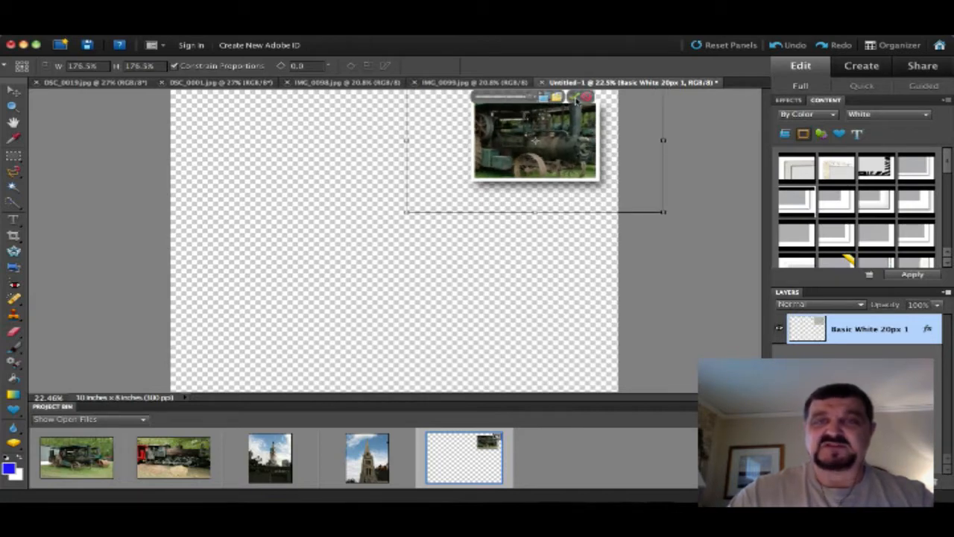
click(573, 97)
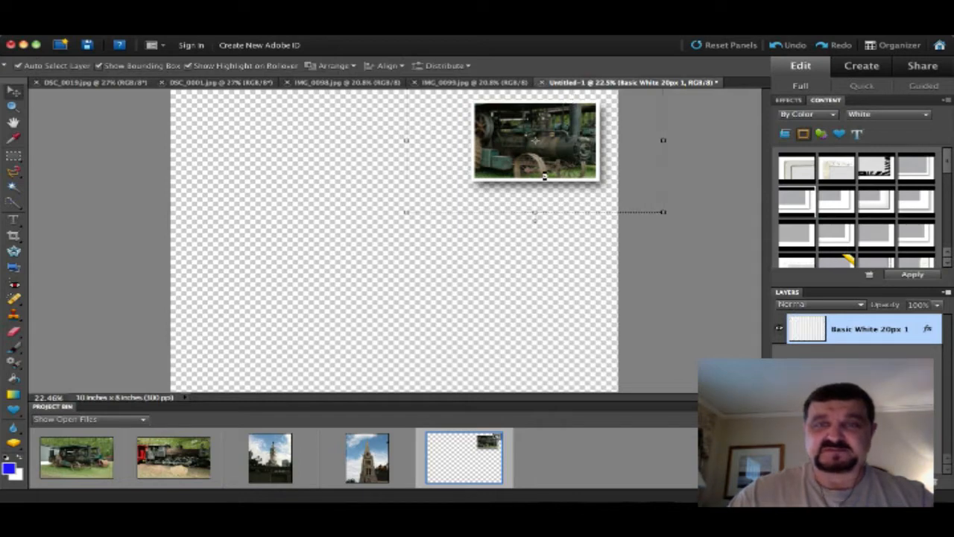
click(552, 254)
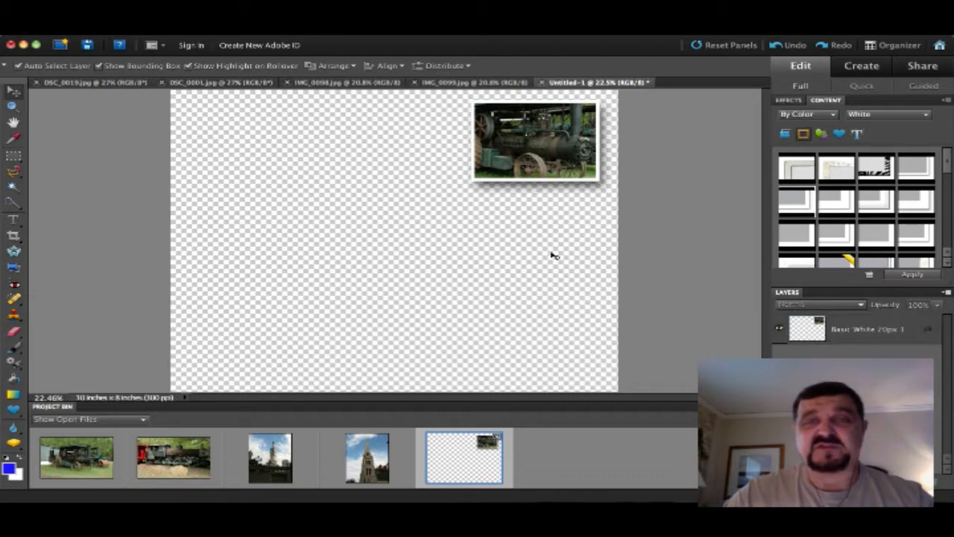
Duplicate the framed photo layer
click(810, 334)
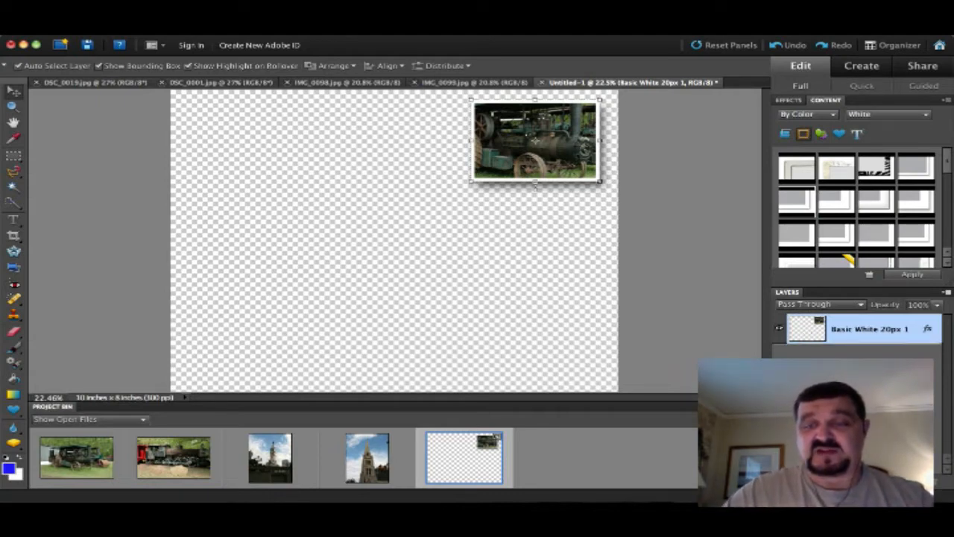
key(super+j)
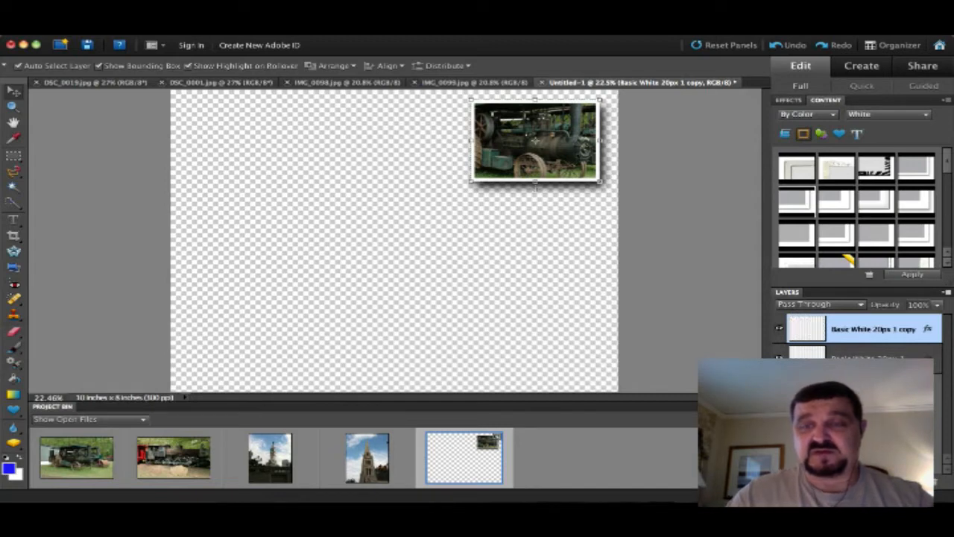
Duplicate the framed tractor photo again and stack the two copies below the original as a right-hand column of three
key(super+j)
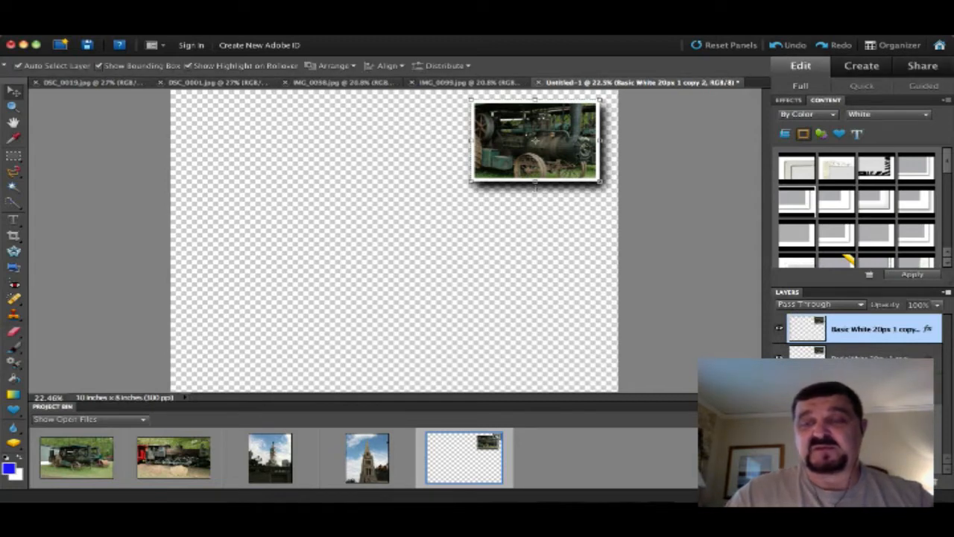
click(810, 354)
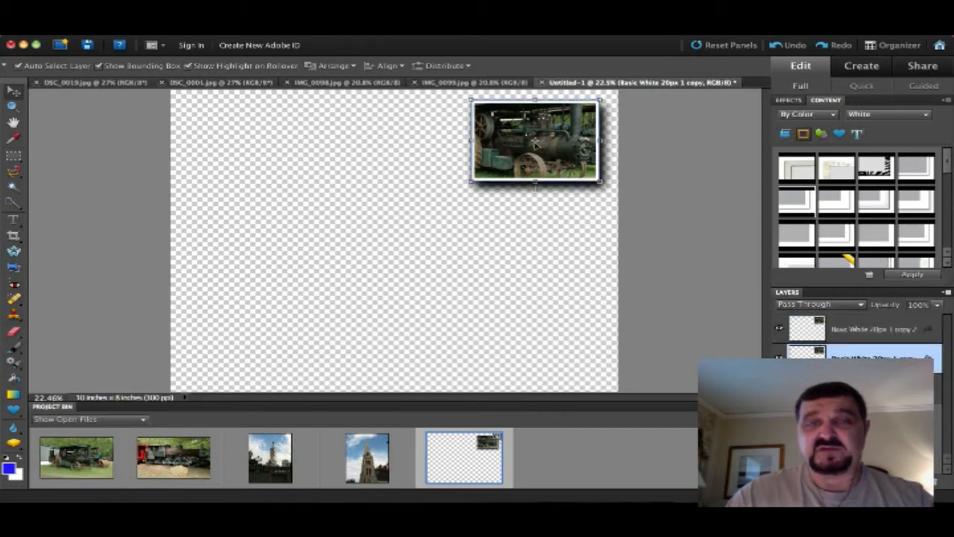
drag(535, 143, 536, 230)
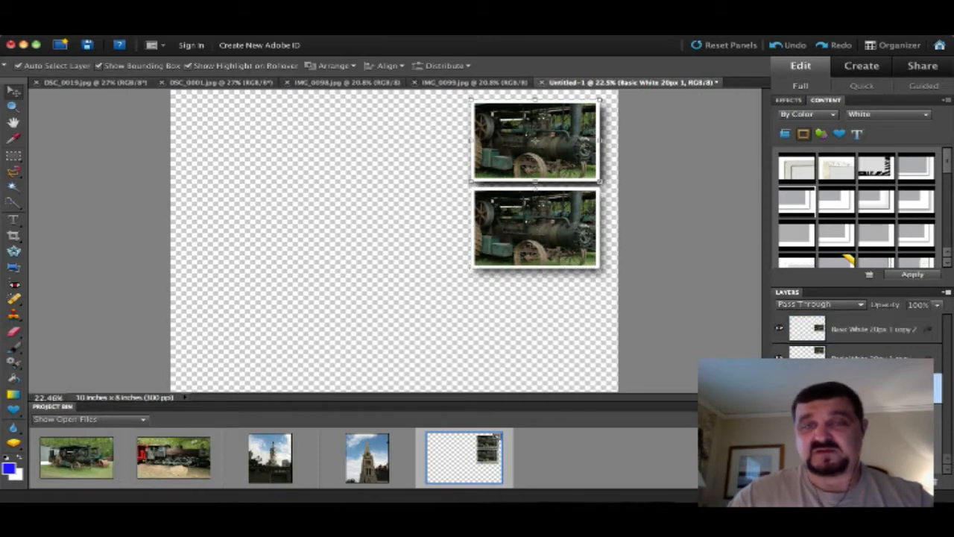
click(539, 142)
drag(537, 141, 542, 315)
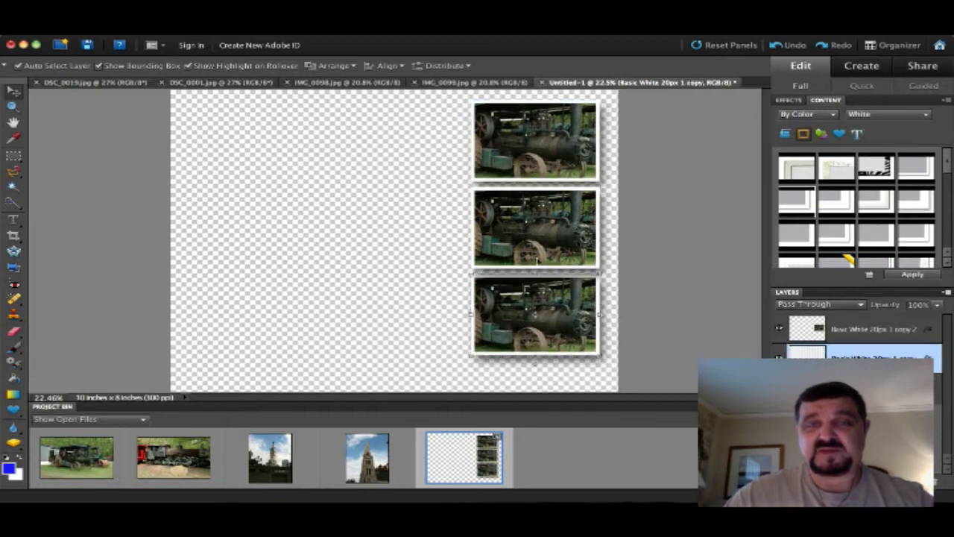
Duplicate the top framed photo twice more and place the copies in a second column, beside the first and second rows
click(555, 167)
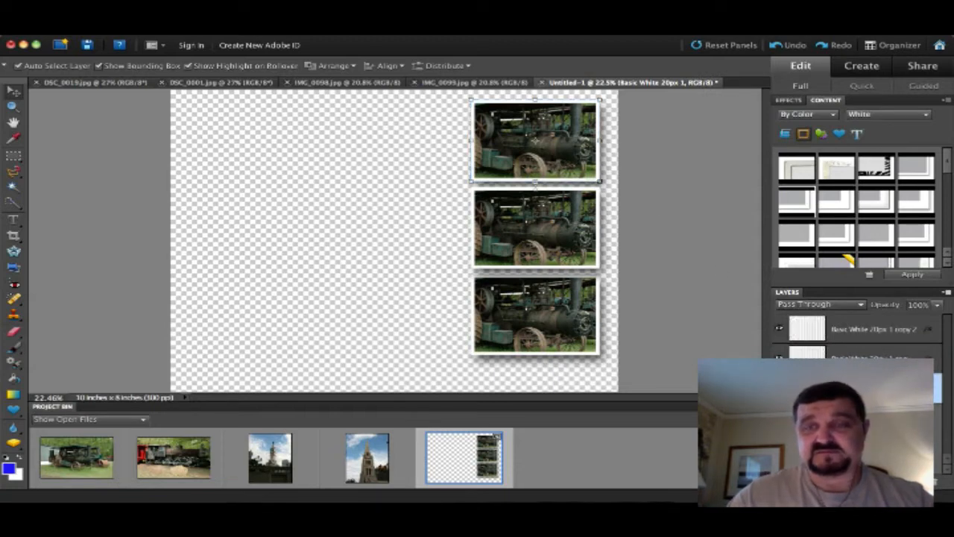
key(super+j)
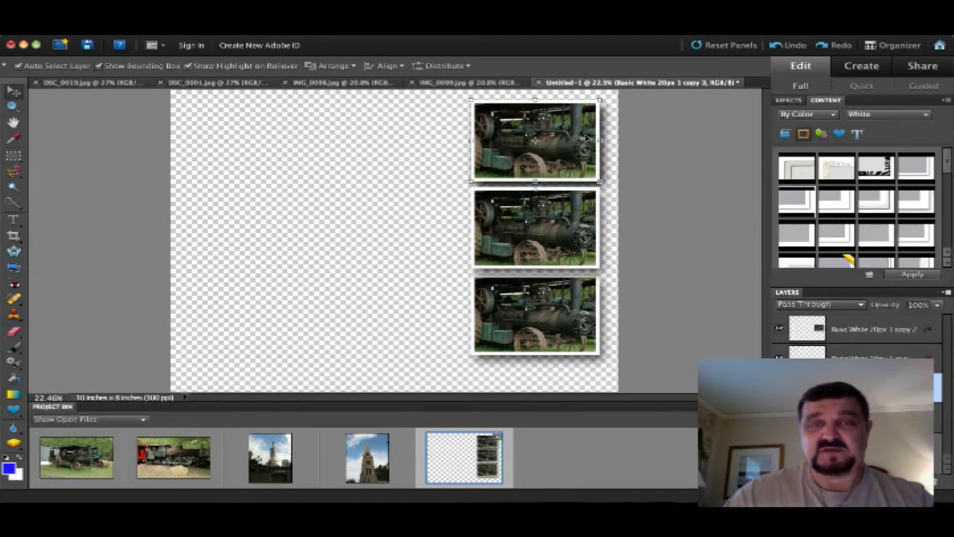
drag(535, 140, 398, 137)
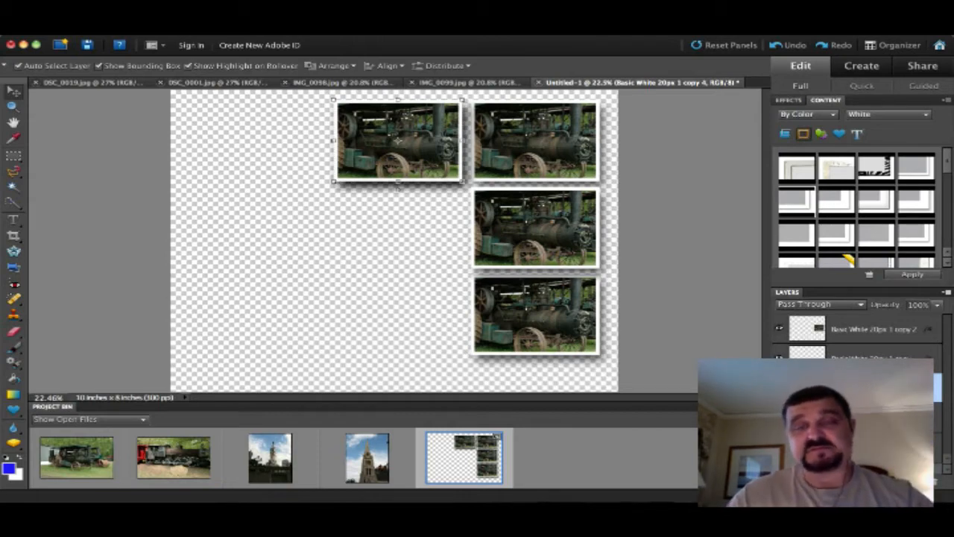
drag(397, 141, 398, 229)
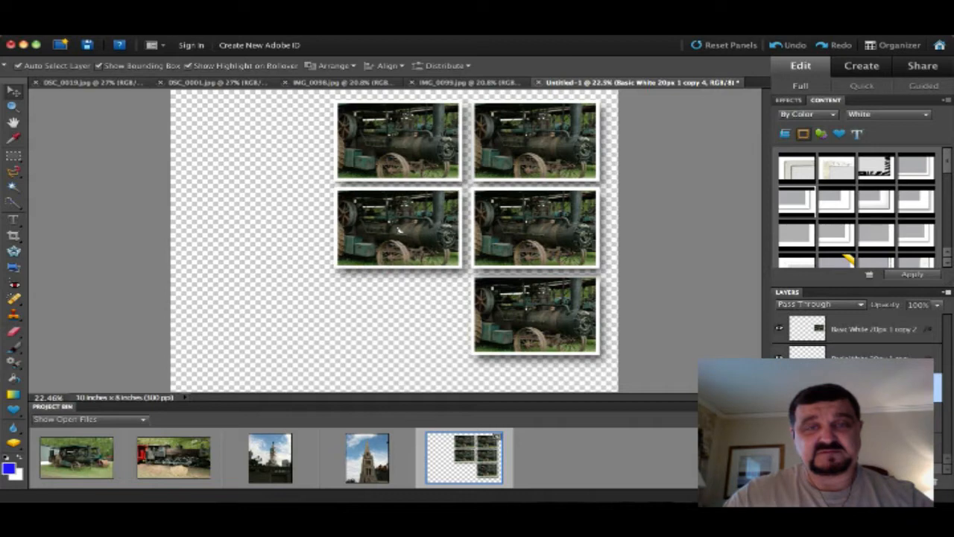
click(391, 300)
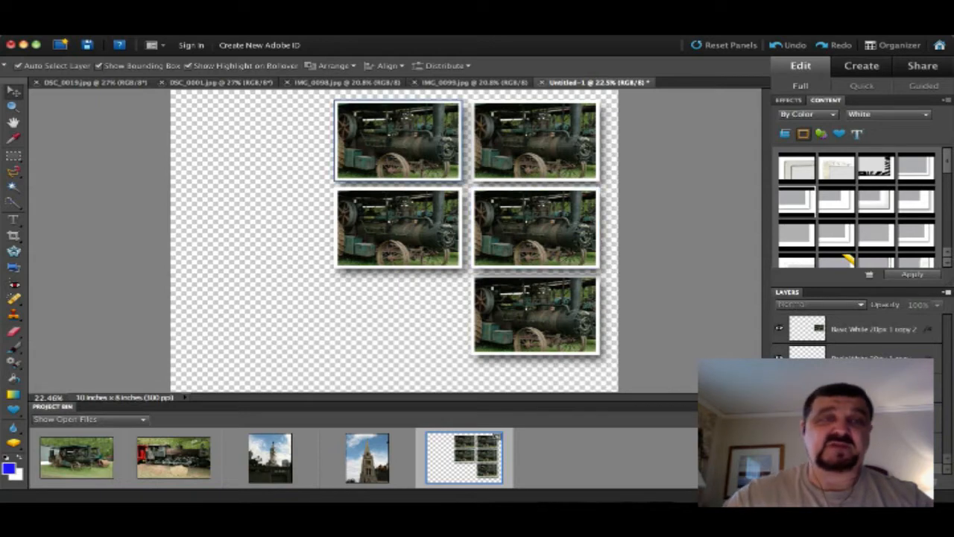
click(303, 31)
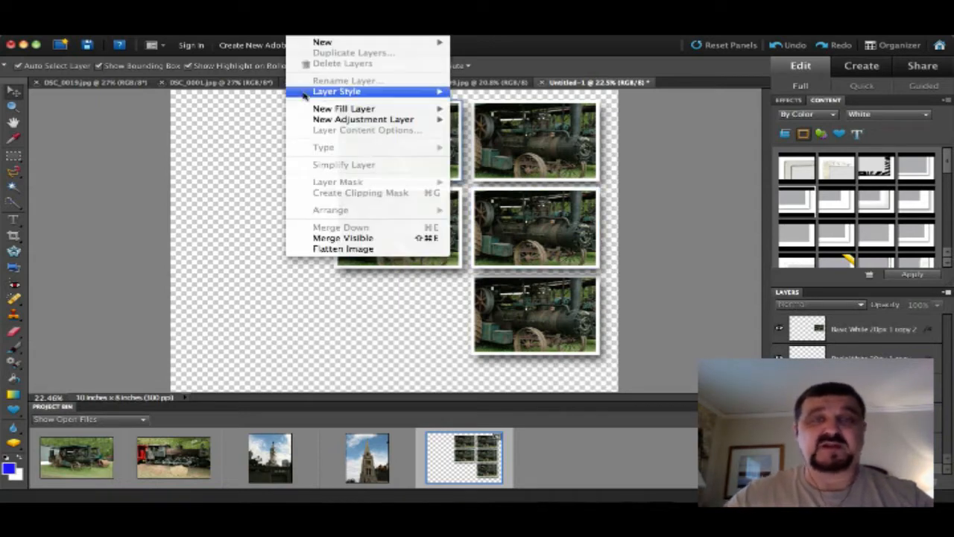
mouse_move(306, 109)
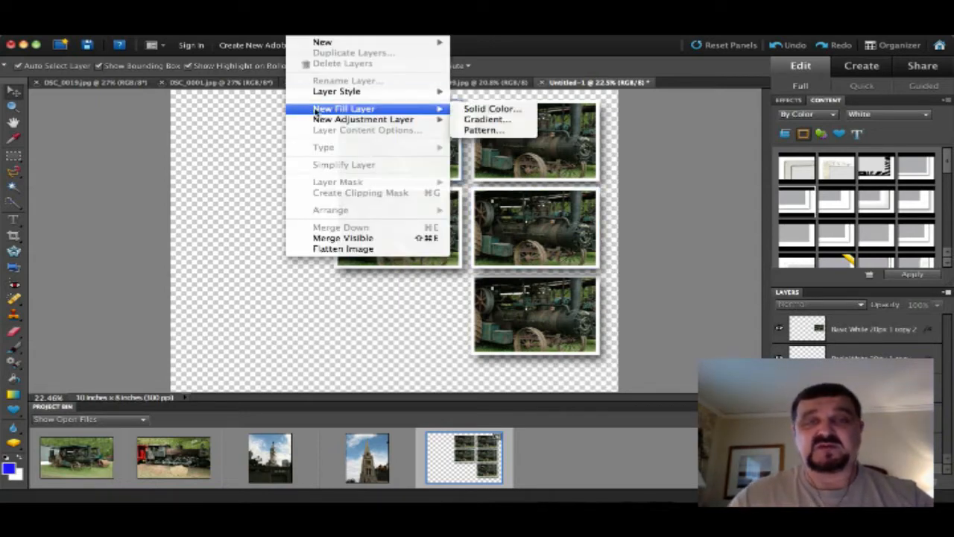
click(474, 111)
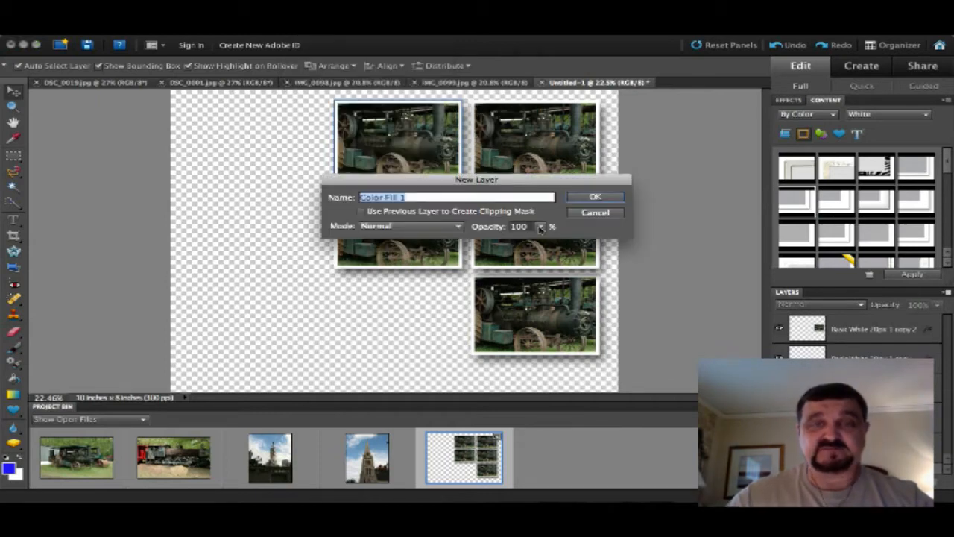
click(578, 197)
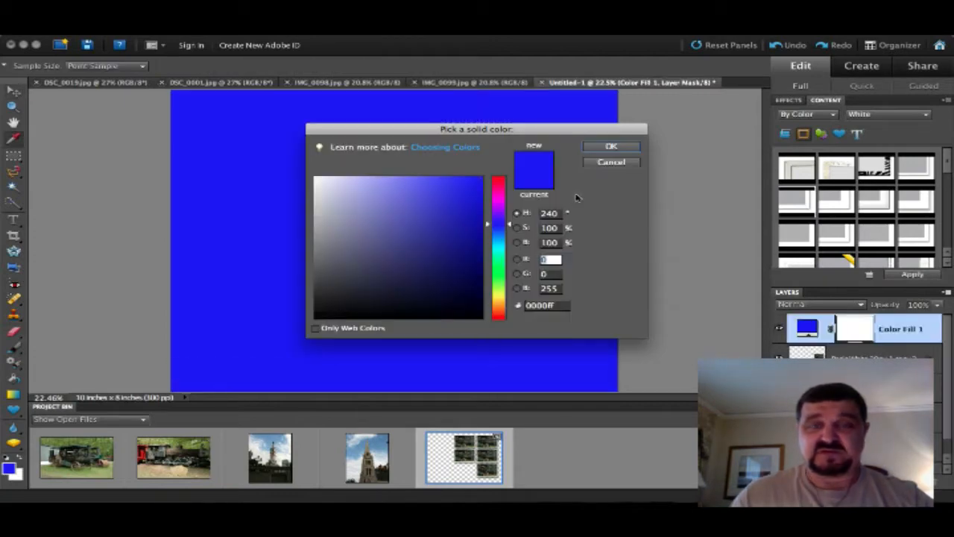
click(611, 162)
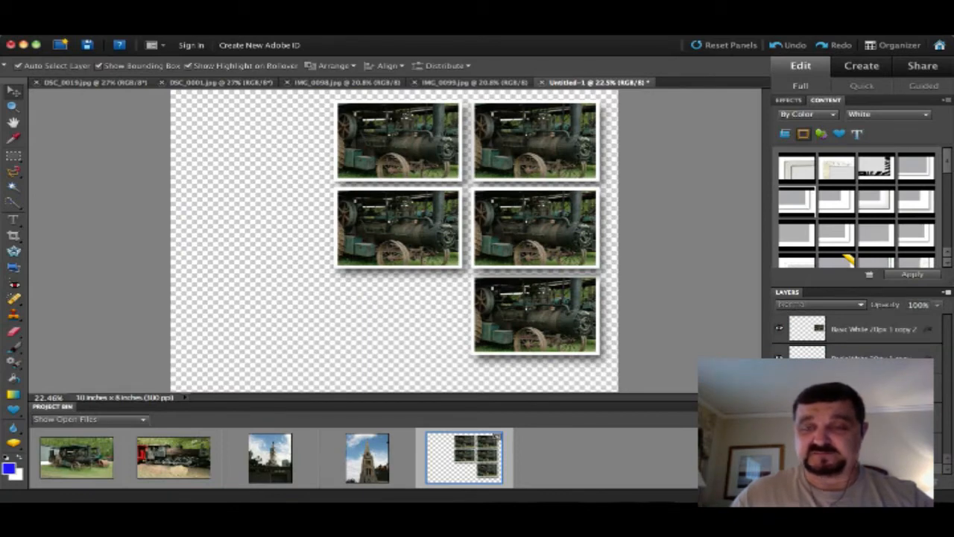
Create a new blank layer and move it to the bottom of the layer stack, beneath all framed photos
key(super+shift+alt+n)
scroll(865, 335, down, 1)
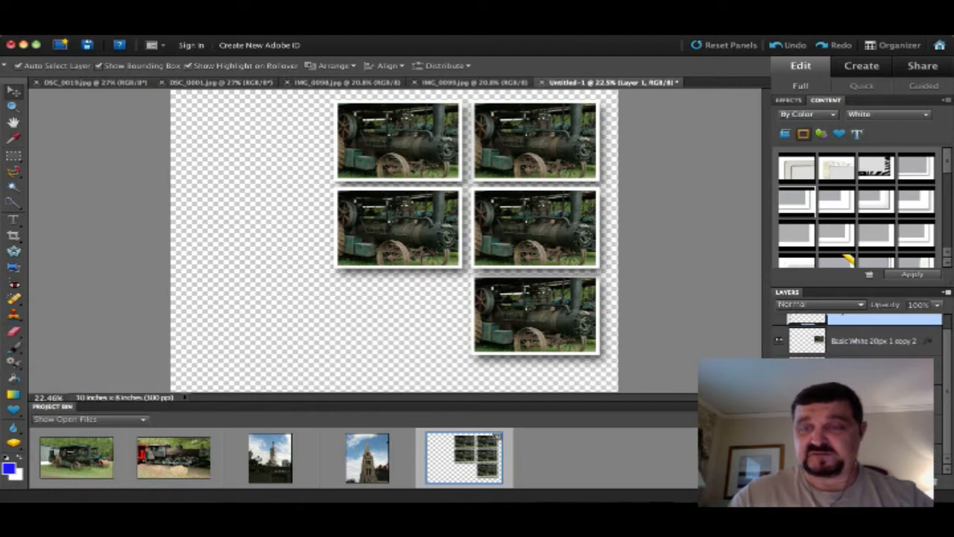
scroll(802, 331, up, 1)
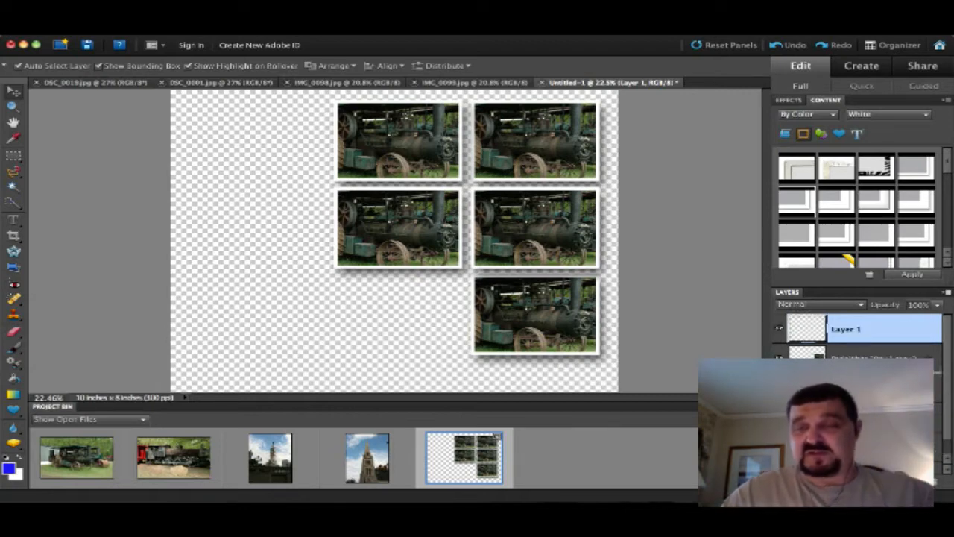
scroll(804, 328, down, 1)
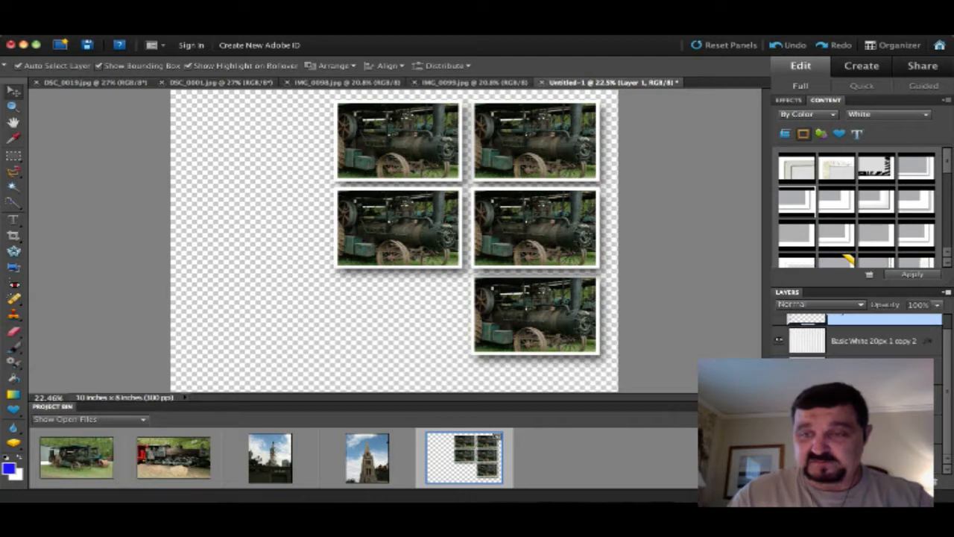
drag(884, 319, 946, 463)
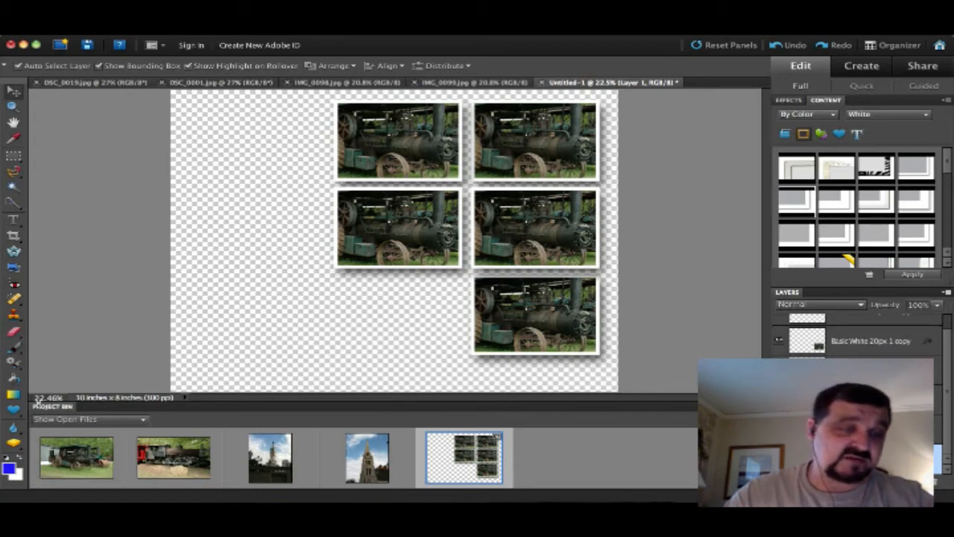
Swap the foreground and background colors and fill the bottom layer with white using the Paint Bucket
click(20, 460)
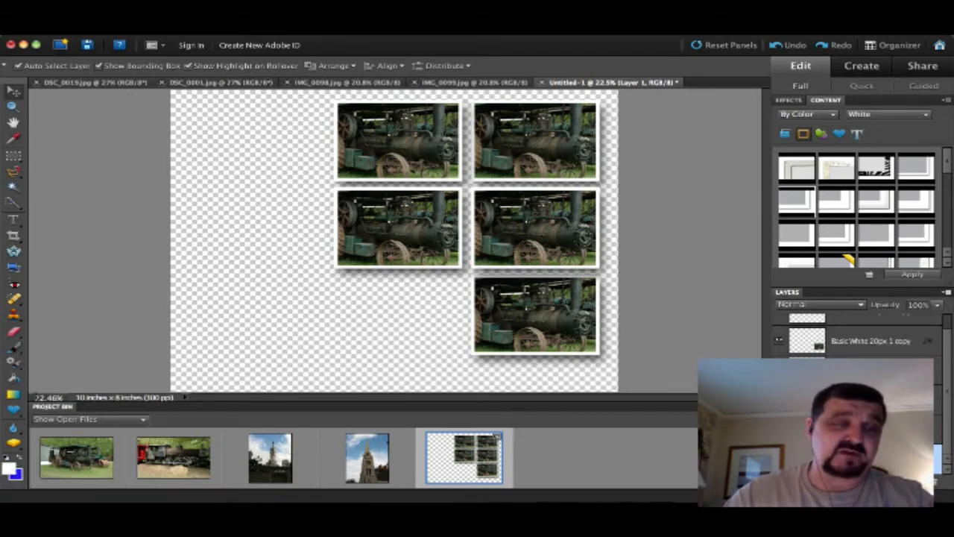
click(13, 379)
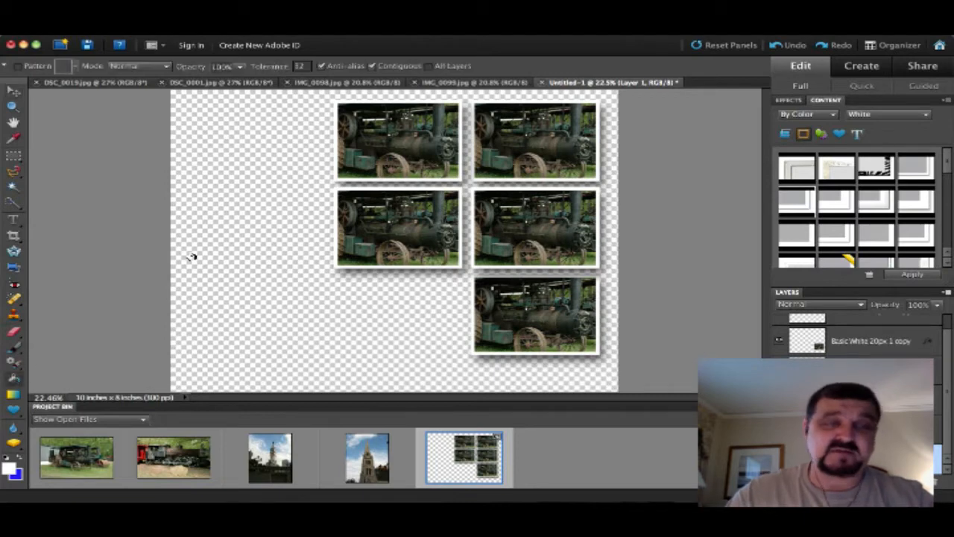
click(197, 258)
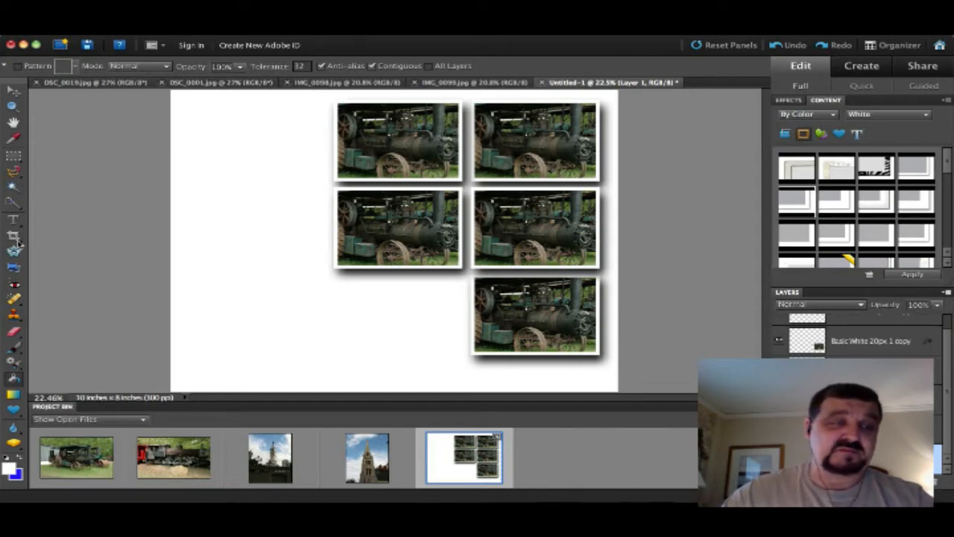
Extend the canvas's right edge with the Crop tool to about 13.04 inches wide and fill the added area with white
click(13, 236)
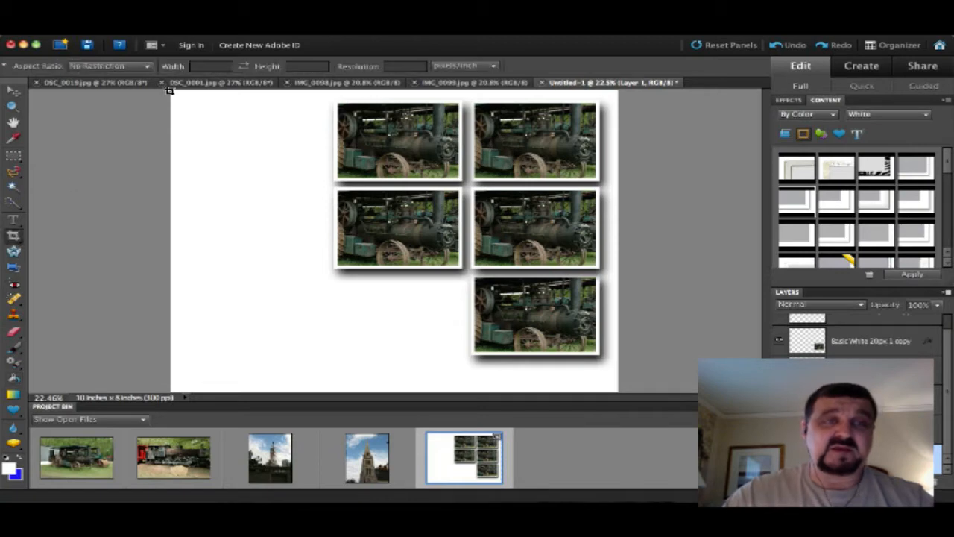
drag(189, 97, 661, 389)
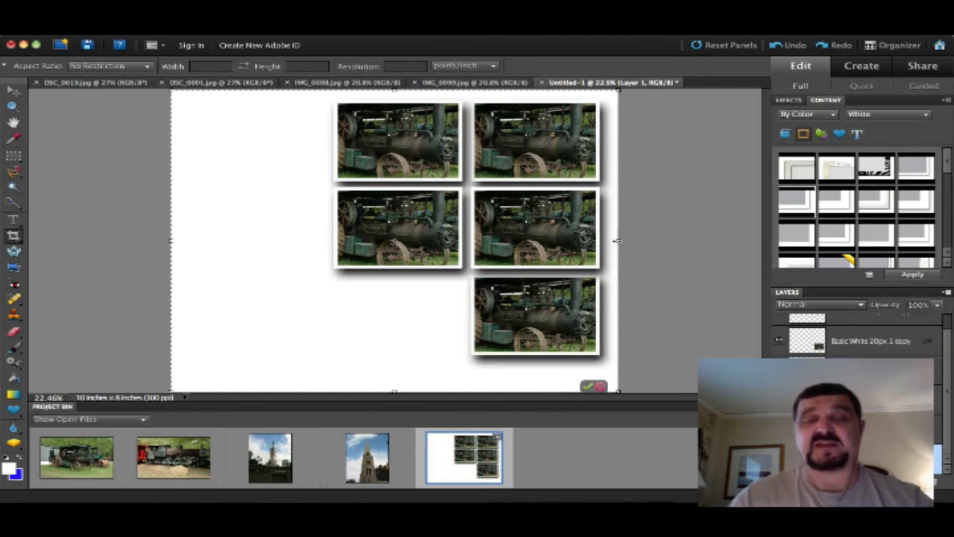
drag(619, 240, 751, 240)
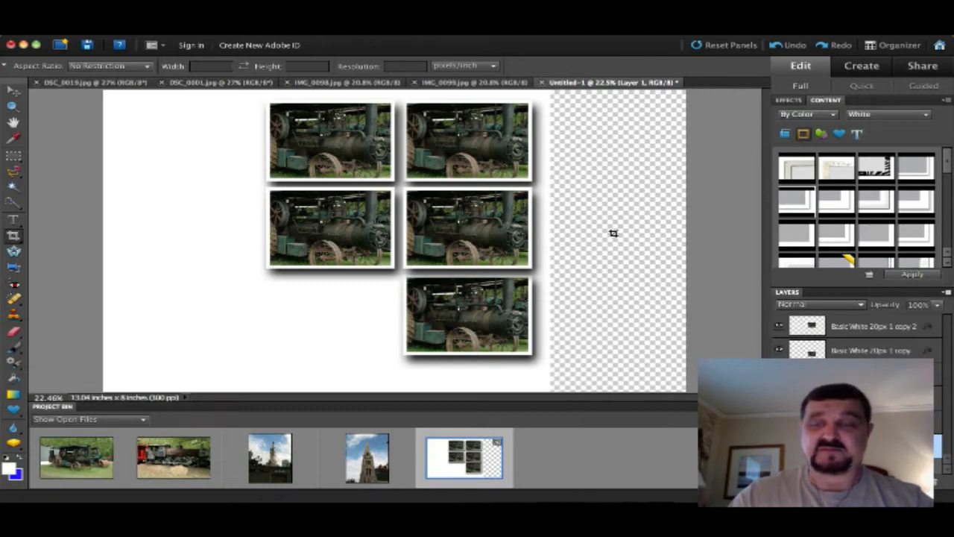
click(13, 378)
click(574, 304)
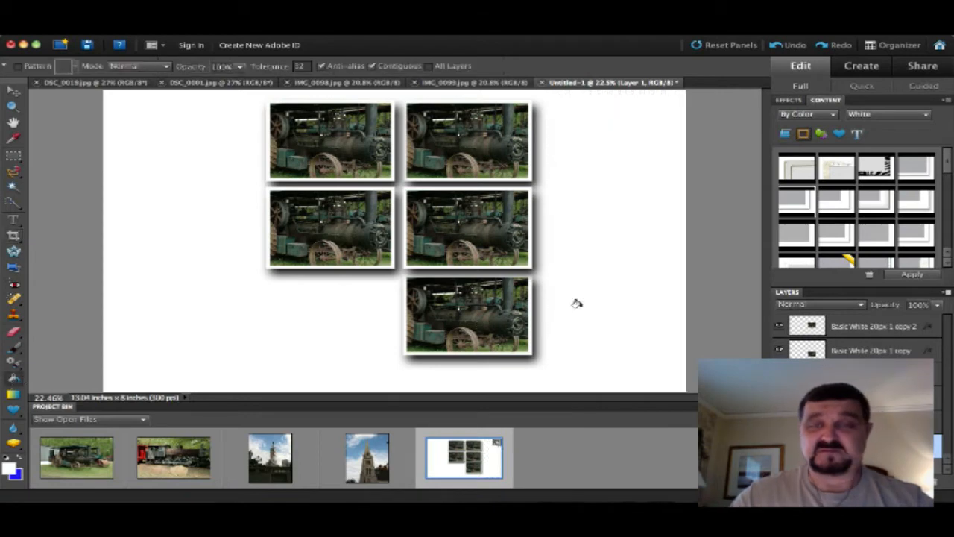
click(13, 91)
mouse_move(564, 106)
mouse_down()
mouse_move(251, 179)
mouse_move(296, 155)
mouse_move(563, 117)
mouse_move(579, 102)
mouse_move(563, 104)
mouse_move(565, 113)
mouse_up()
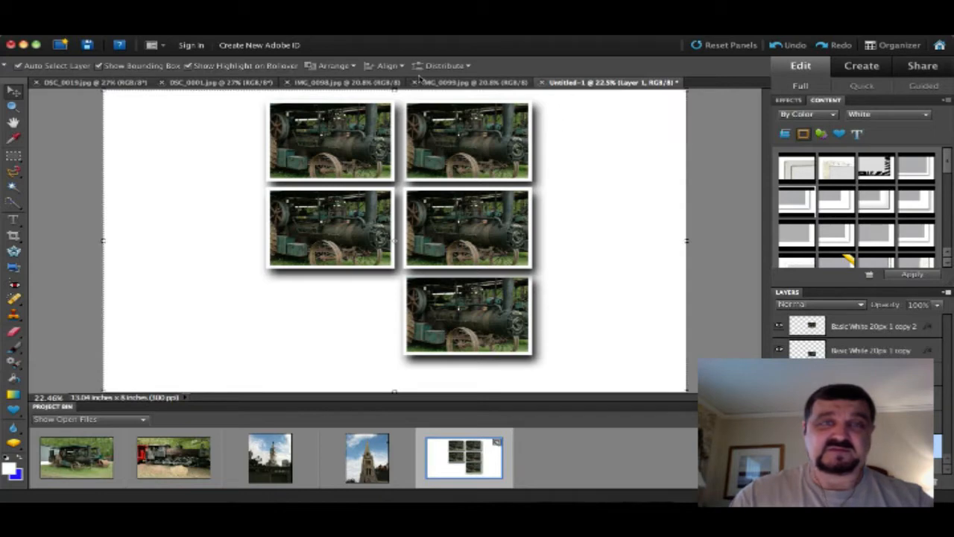
click(335, 34)
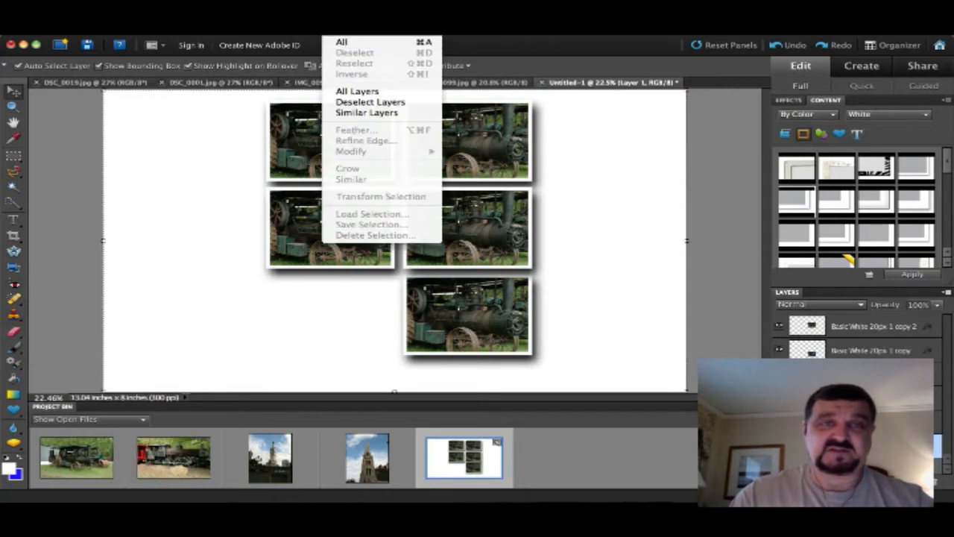
click(336, 35)
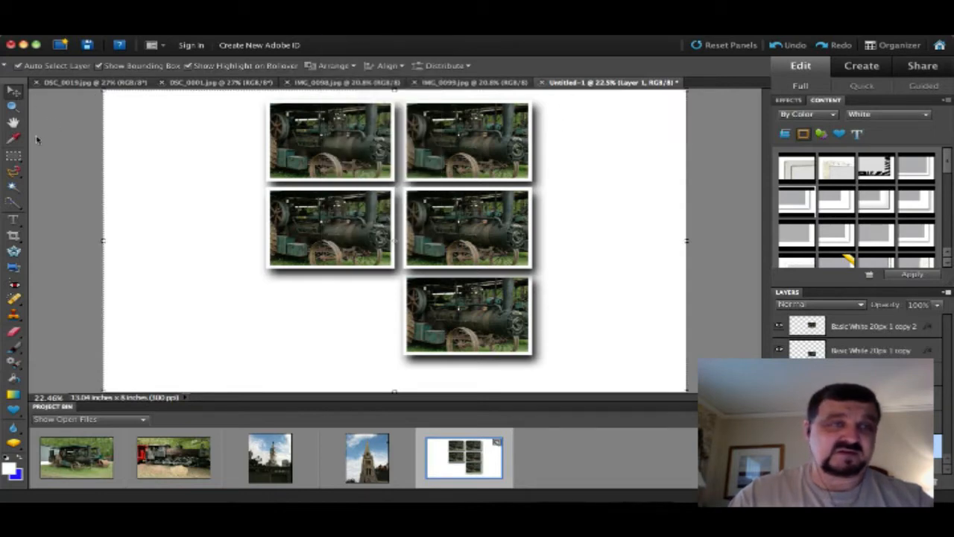
click(13, 140)
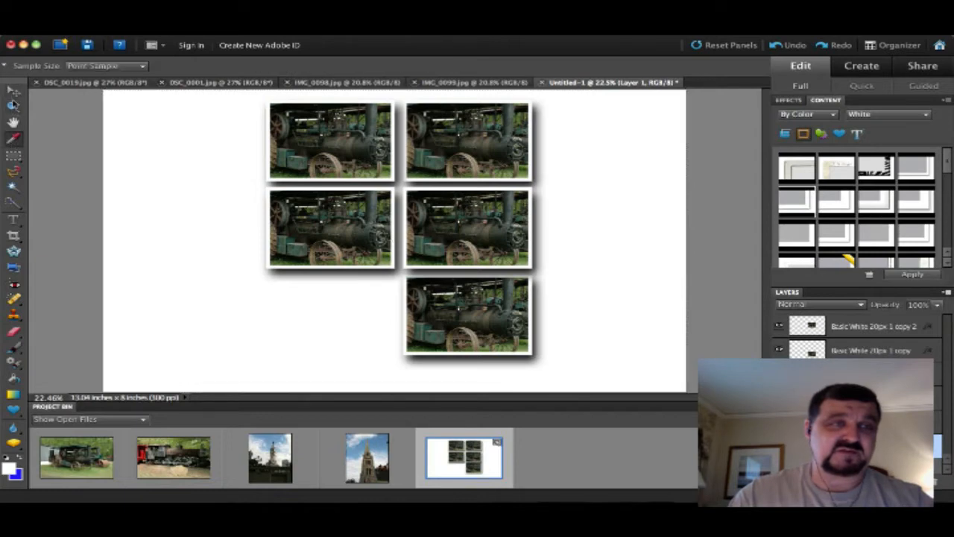
Select all five framed photo layers without the white background and move them together to the canvas's right edge
click(13, 90)
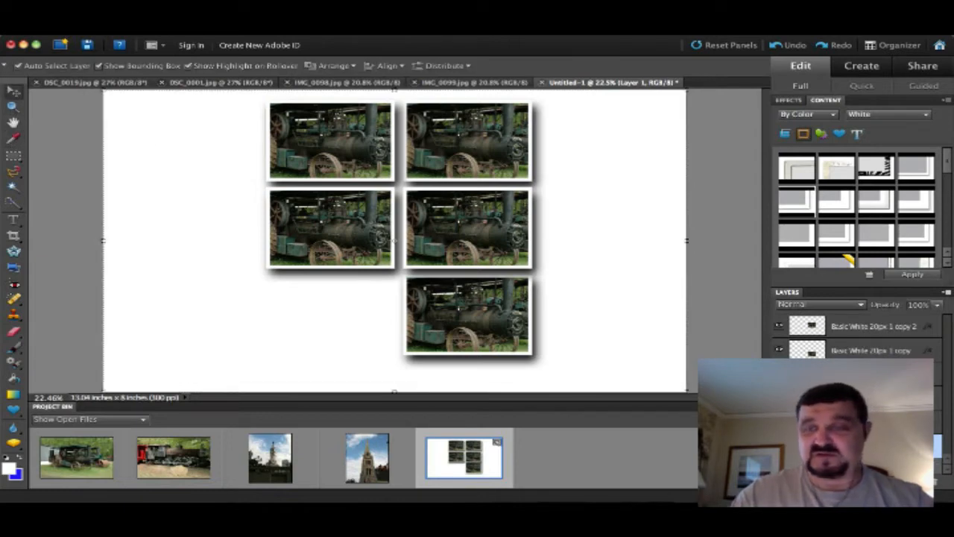
click(894, 421)
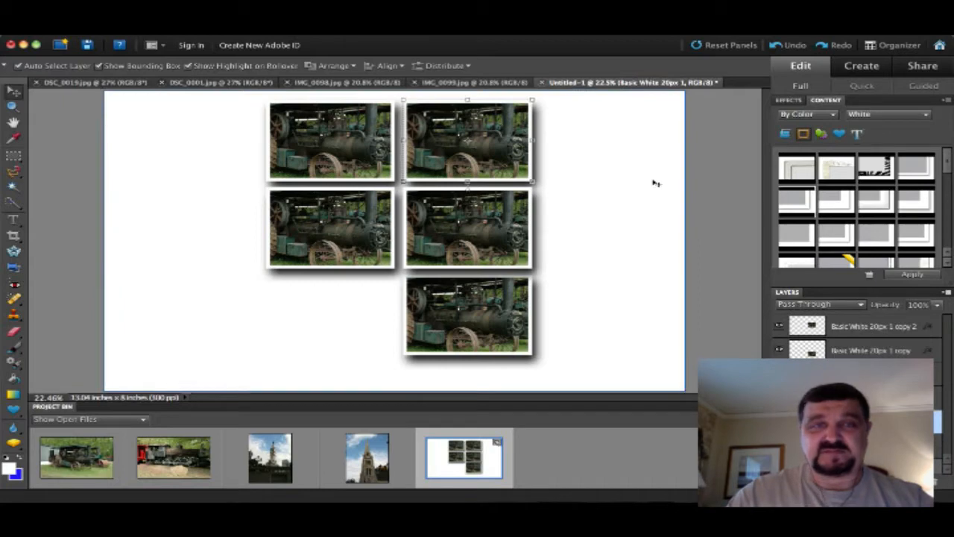
click(575, 112)
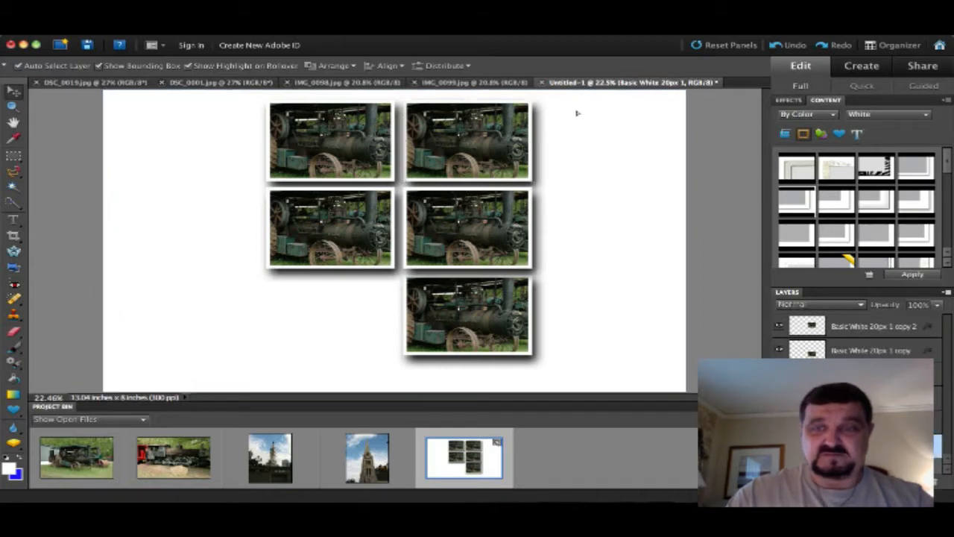
click(813, 421)
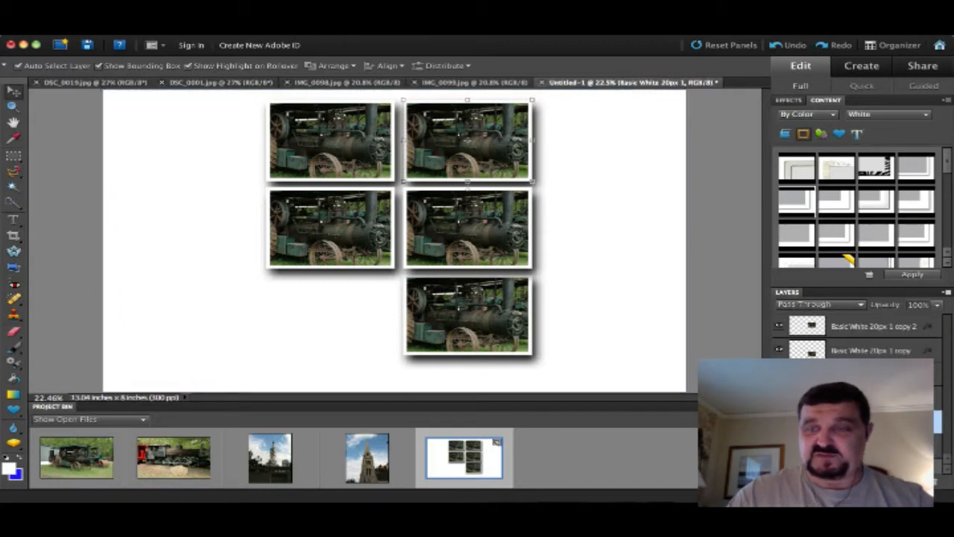
shift+click(893, 326)
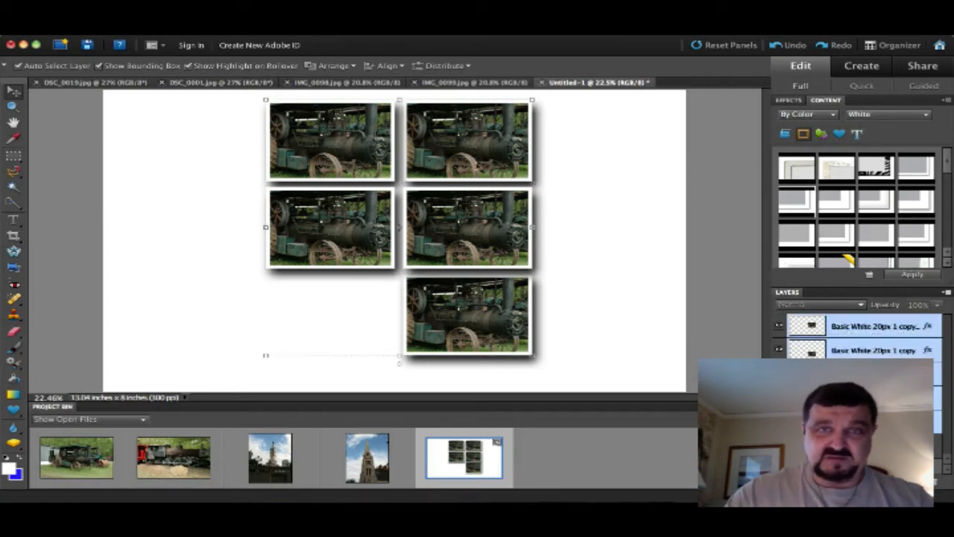
drag(483, 150, 603, 142)
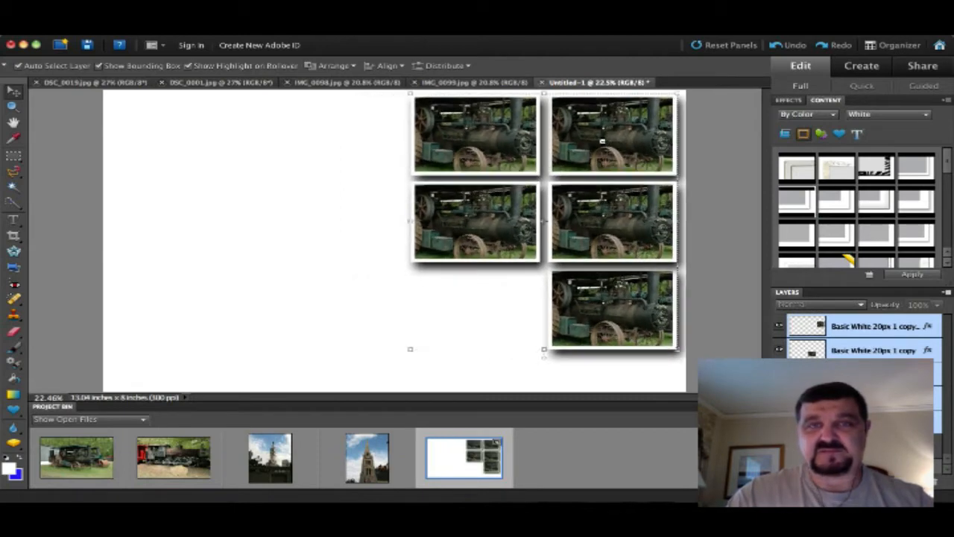
click(326, 216)
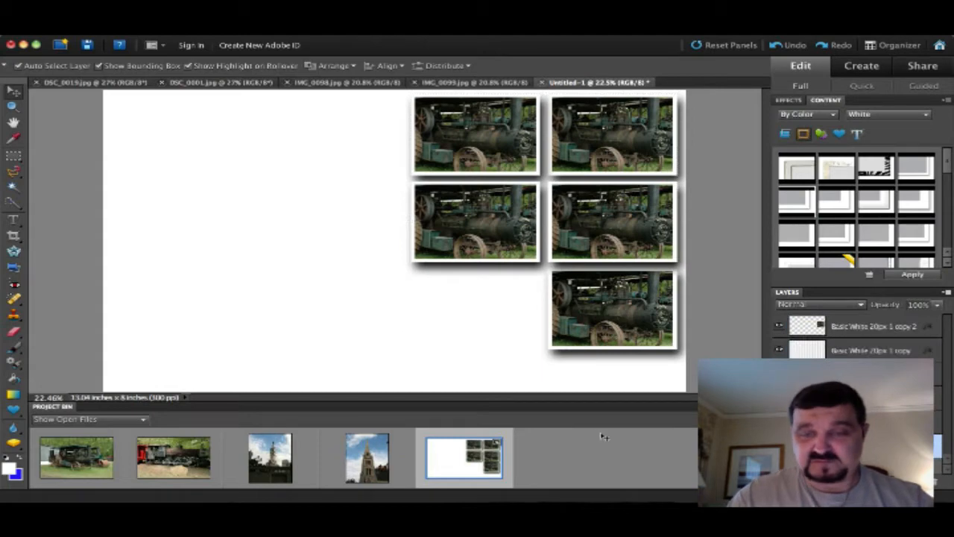
mouse_move(269, 500)
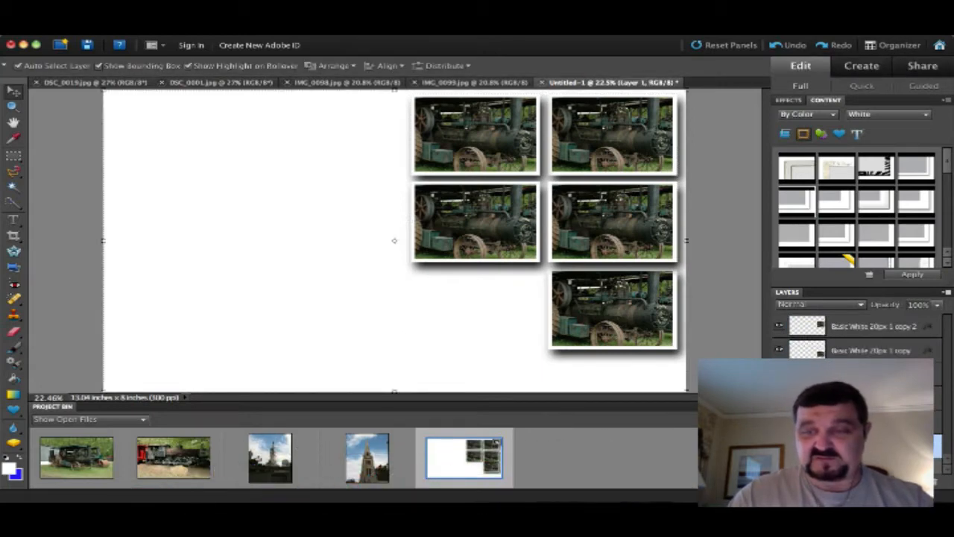
key(super+Tab)
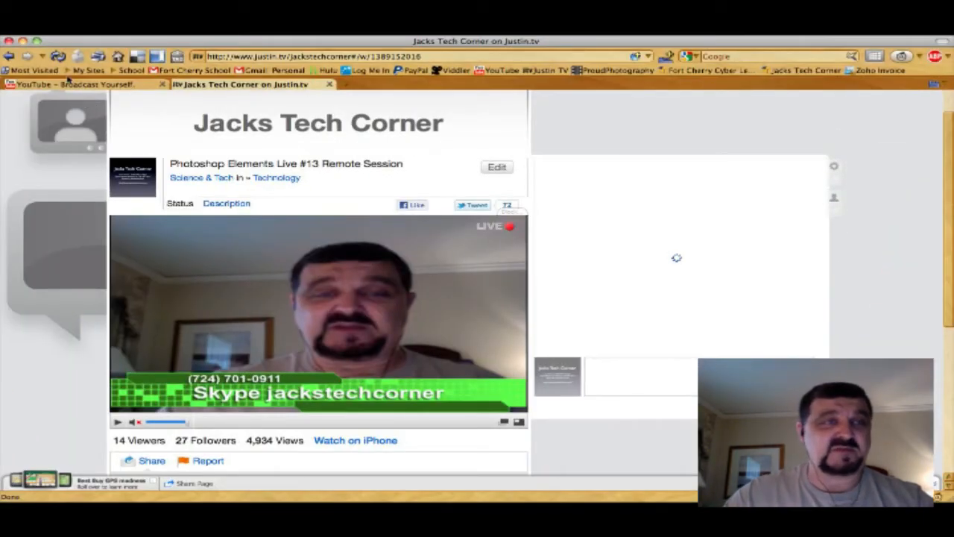
click(22, 41)
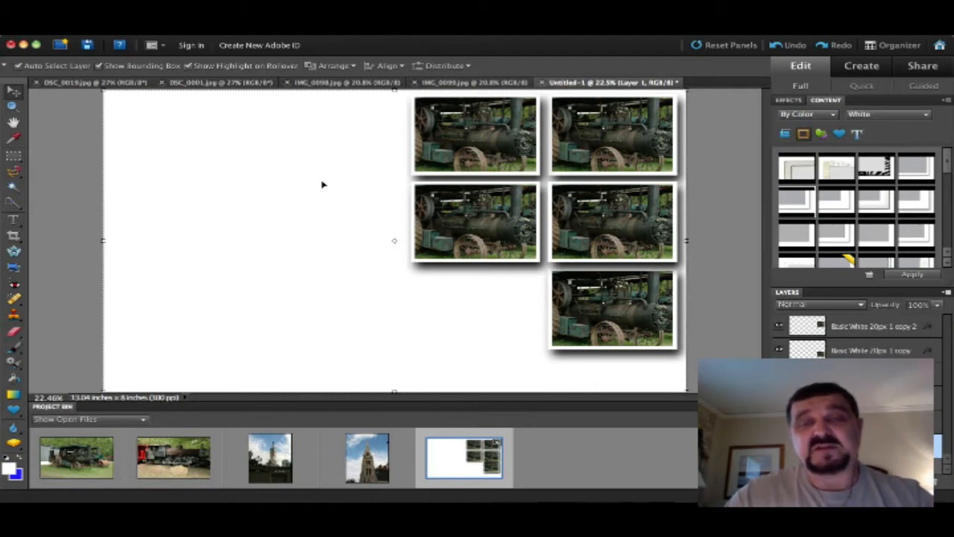
Move the middle framed photo of the canvas's right column onto the empty left half of the canvas
click(611, 135)
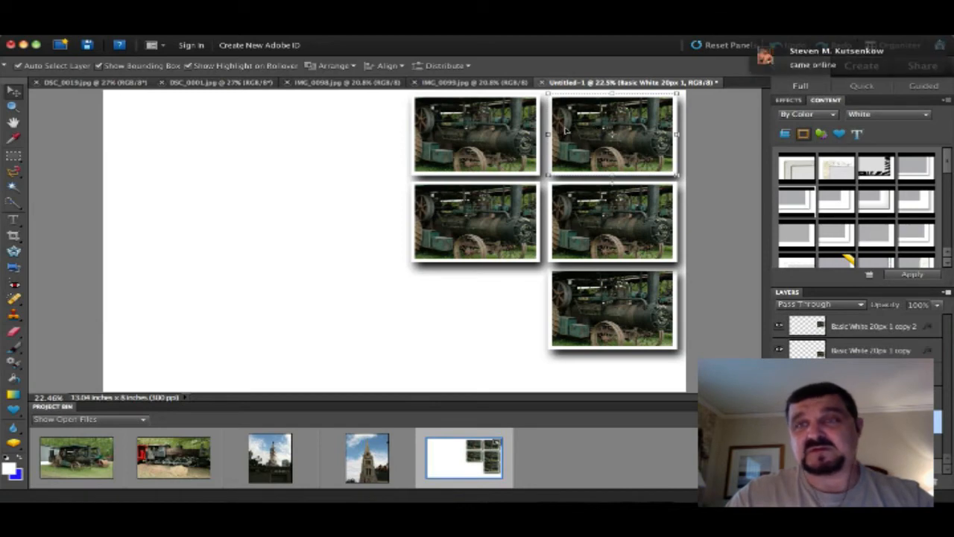
click(595, 308)
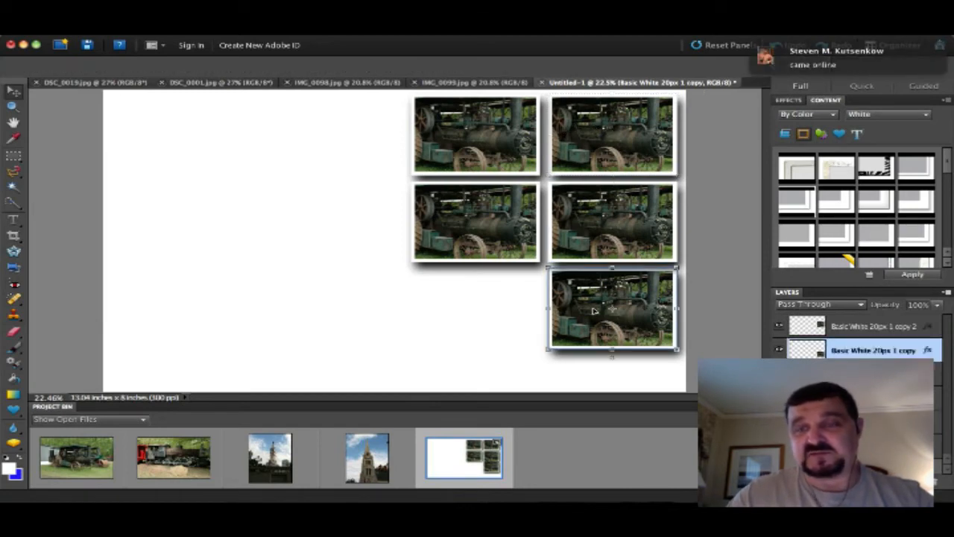
click(507, 238)
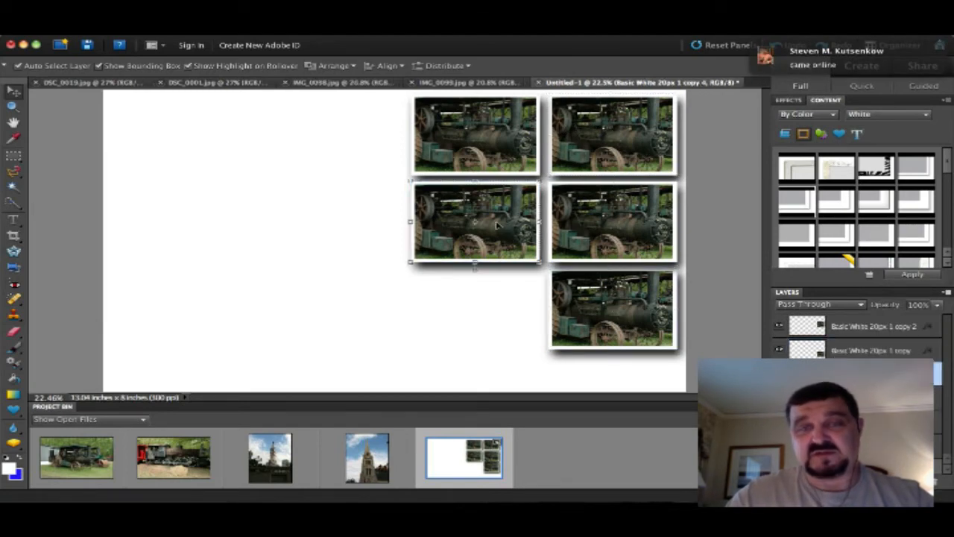
click(889, 328)
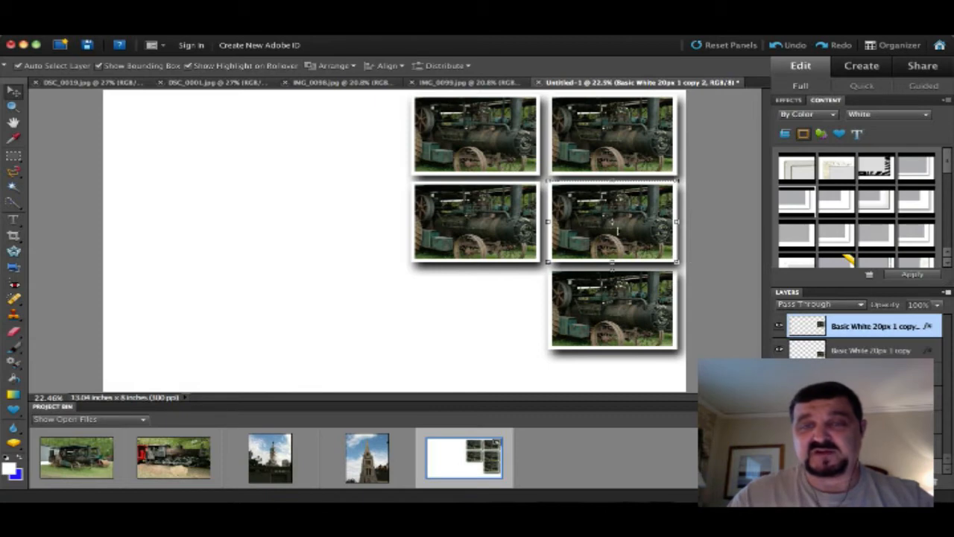
drag(611, 222, 302, 237)
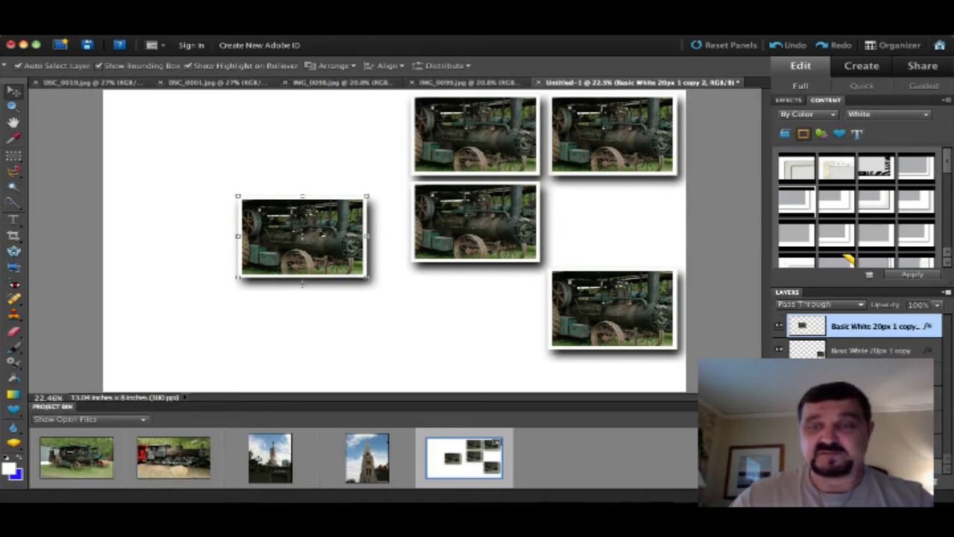
Shift the picture inside the lowest frame to the right so the engine's large rear wheel shows, and commit it
click(873, 350)
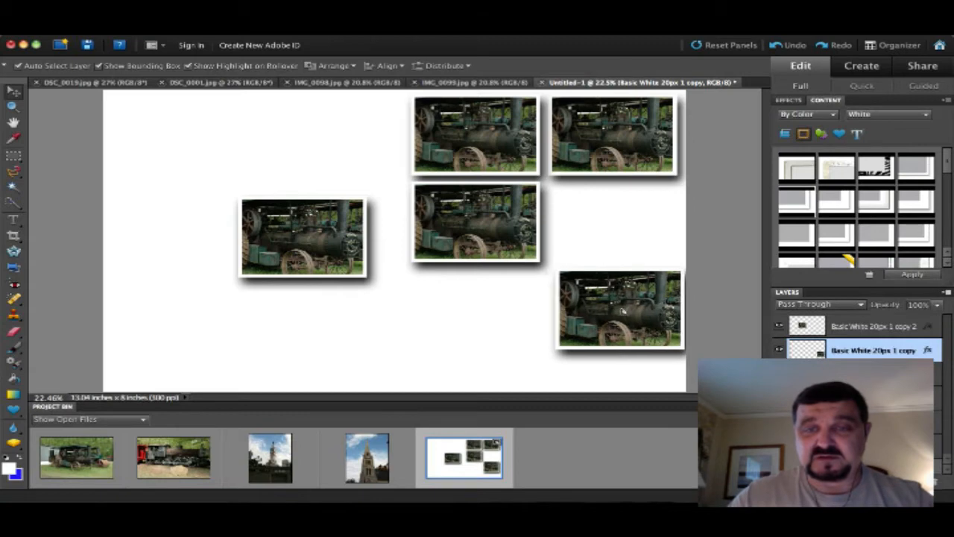
drag(614, 311, 604, 311)
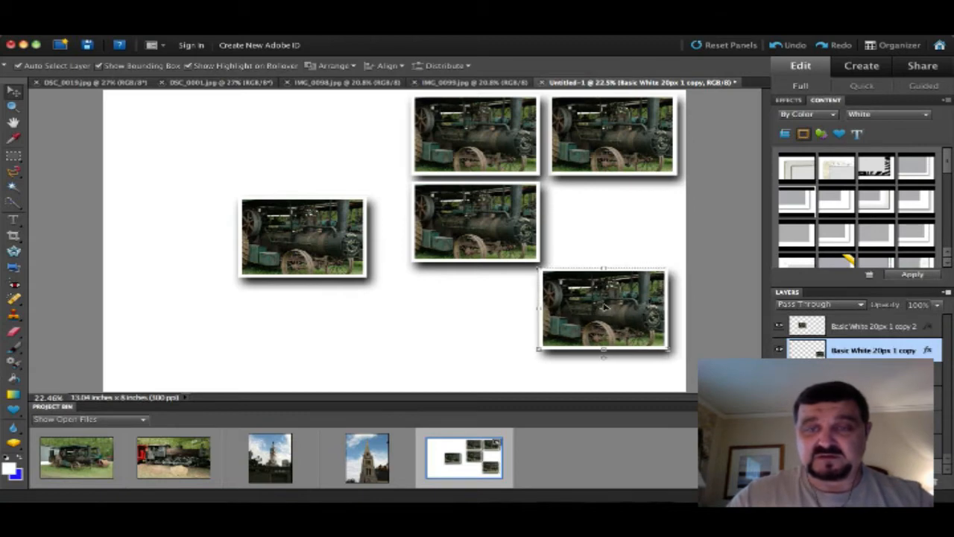
click(605, 308)
drag(603, 309, 631, 314)
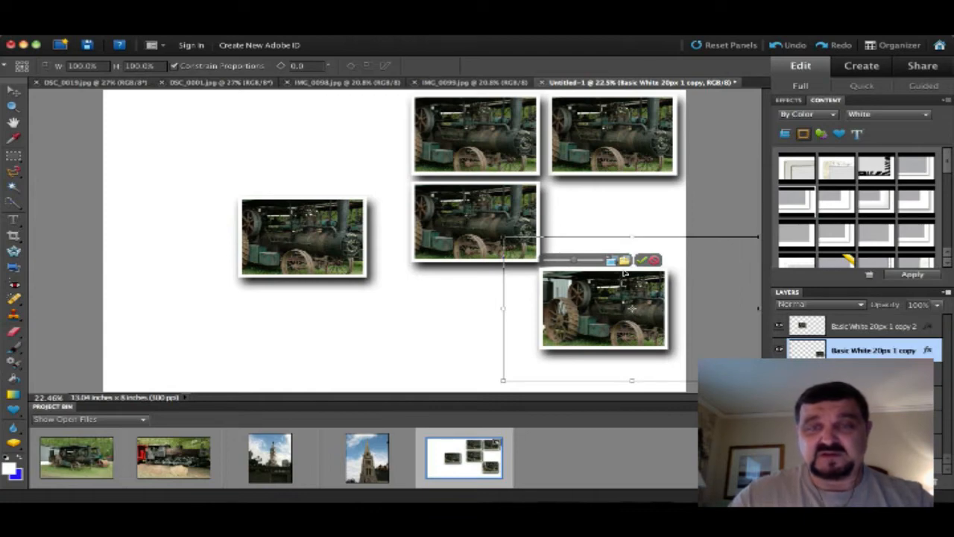
click(643, 260)
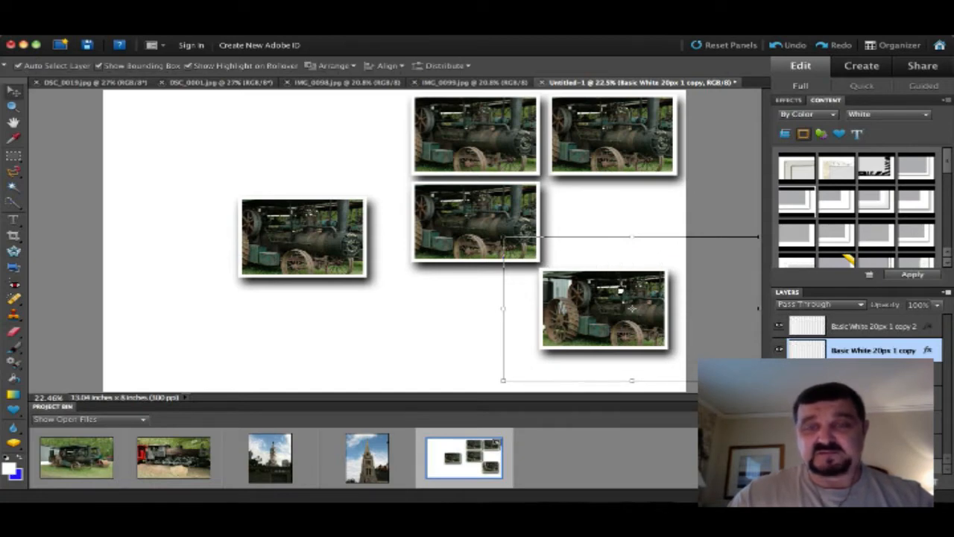
Place the rear-wheel piece behind the central piece, with its left part sticking out, and deselect it
click(623, 295)
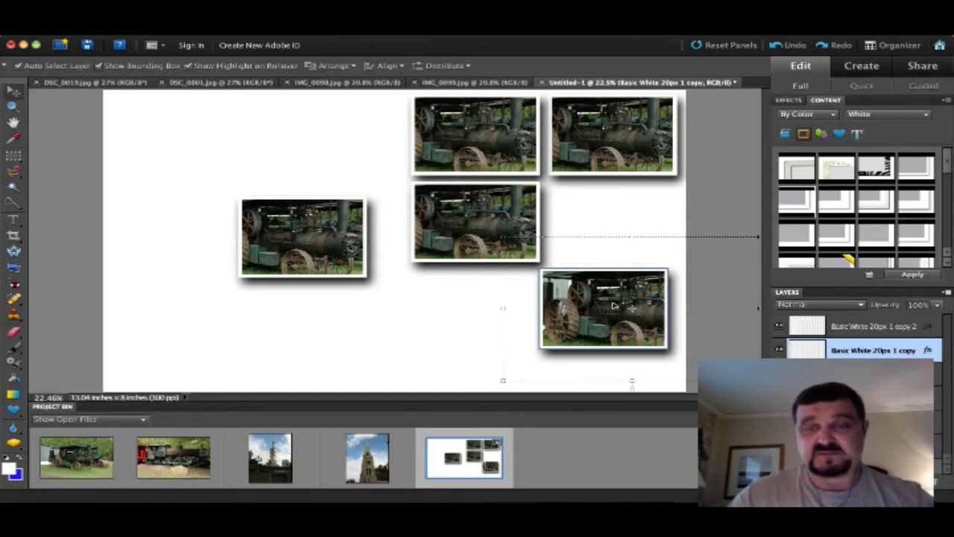
drag(614, 309, 281, 239)
click(268, 316)
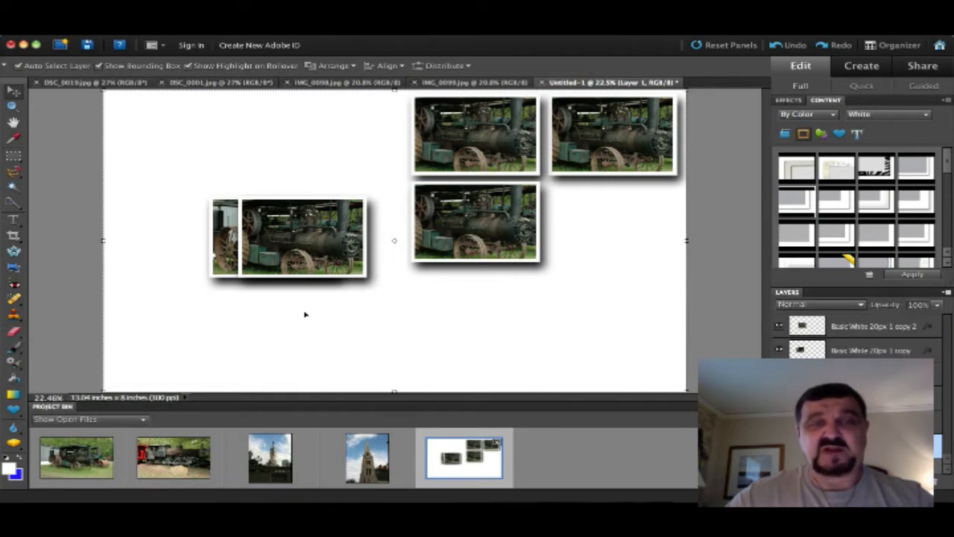
Shift the picture inside the second-row frame slightly up and right to show the grass below the engine, and commit it
click(448, 242)
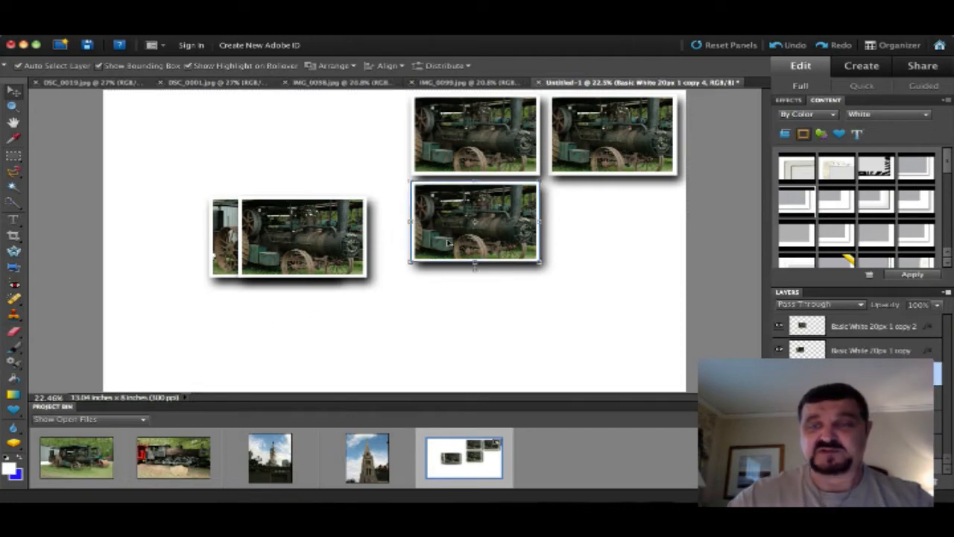
double_click(497, 230)
drag(483, 228, 488, 219)
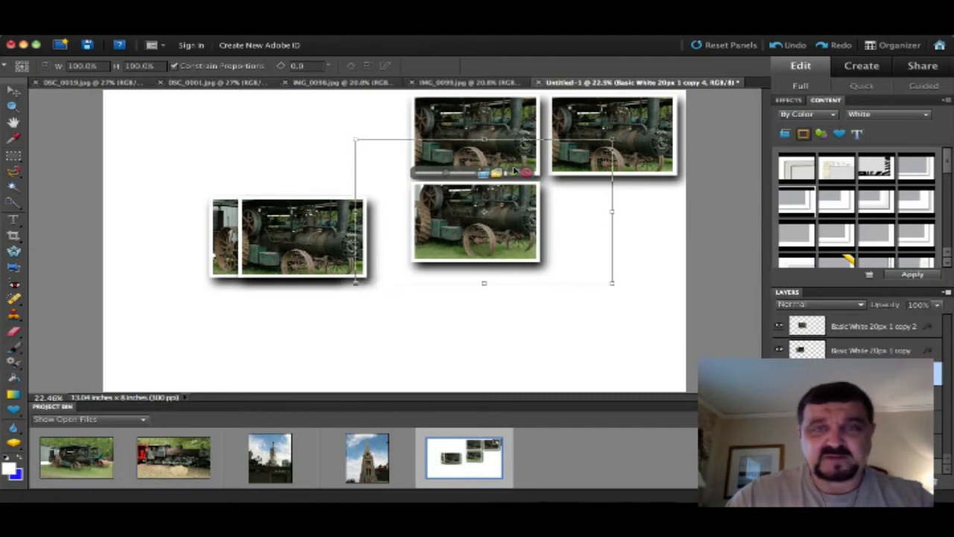
click(514, 173)
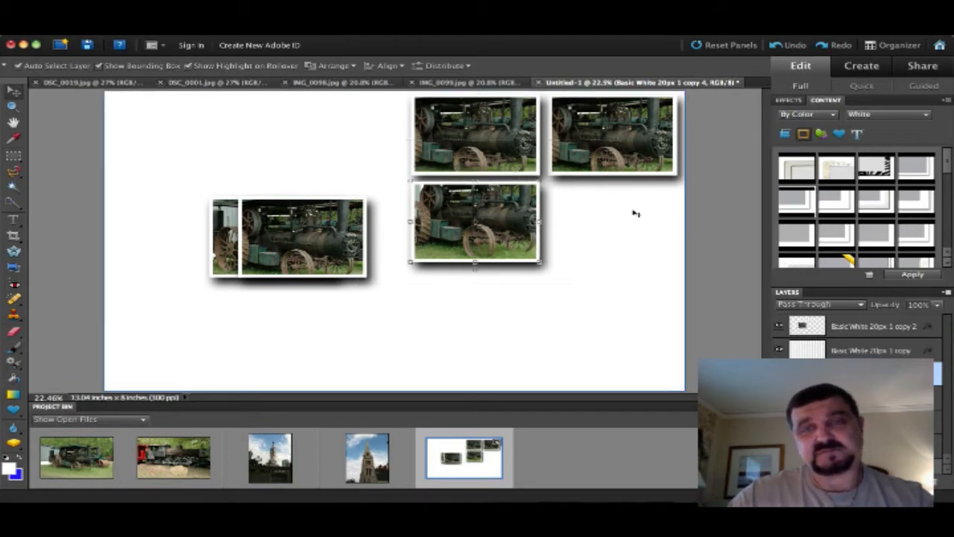
Place the grass piece behind the central piece so its bottom strip protrudes below, keeping the central piece aligned with the rear-wheel piece
drag(478, 211, 297, 237)
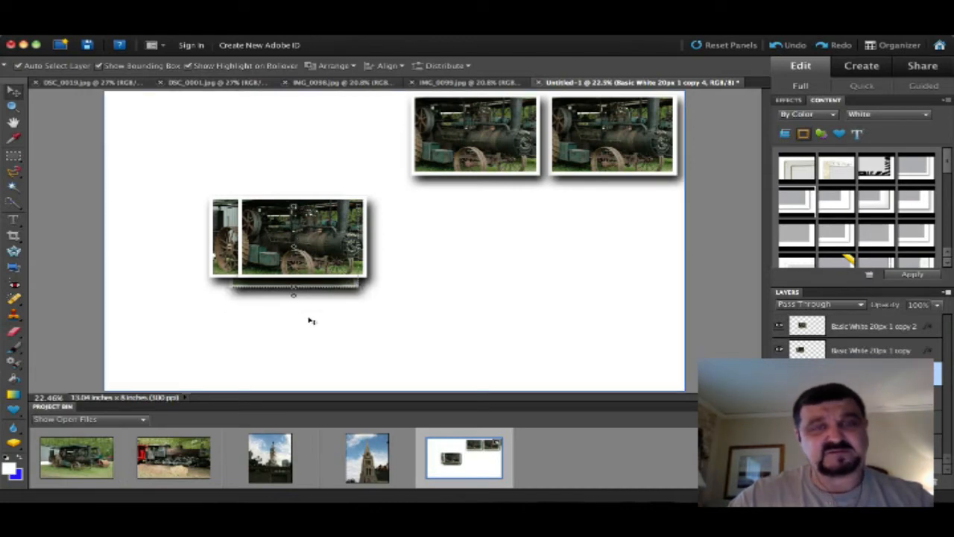
drag(297, 252, 296, 253)
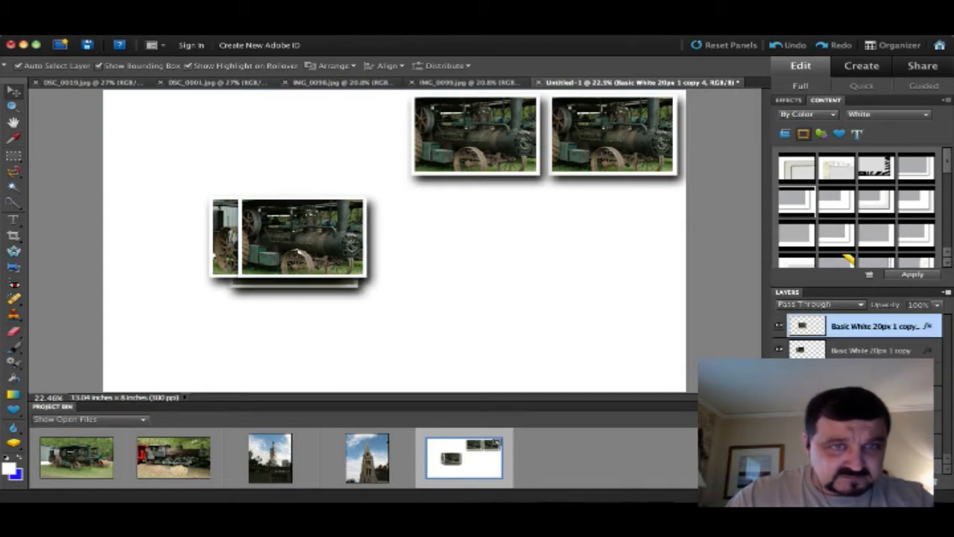
click(282, 287)
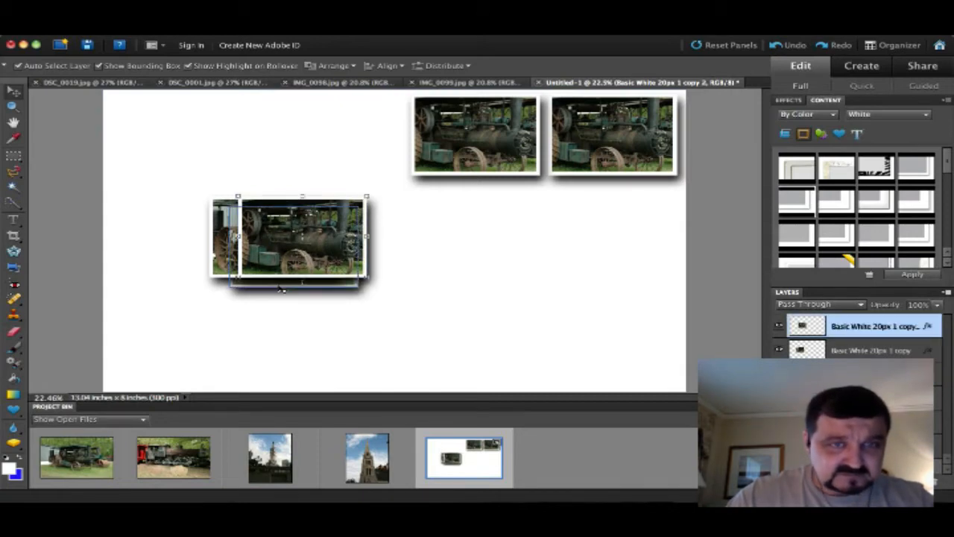
click(283, 287)
drag(295, 248, 295, 245)
click(320, 287)
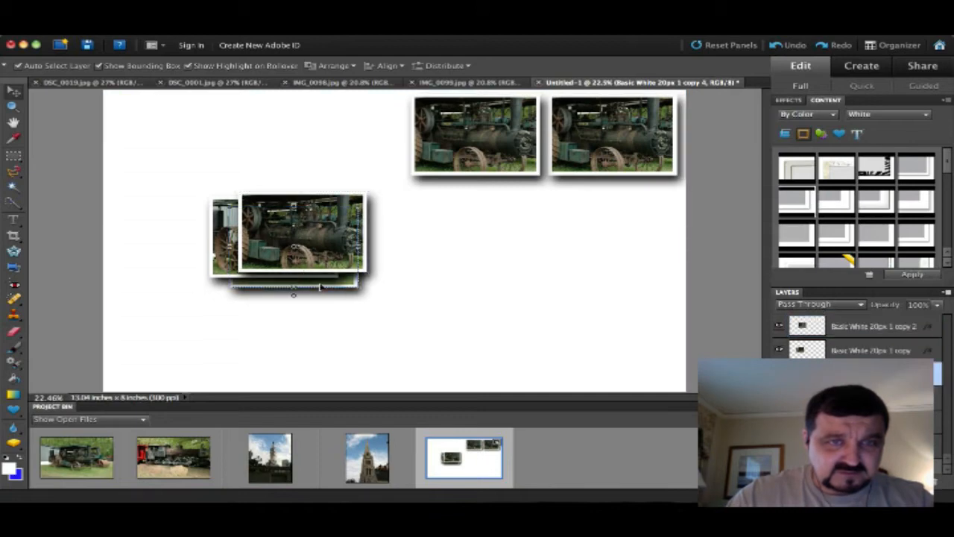
mouse_move(321, 287)
mouse_down()
mouse_move(321, 297)
mouse_move(320, 289)
mouse_up()
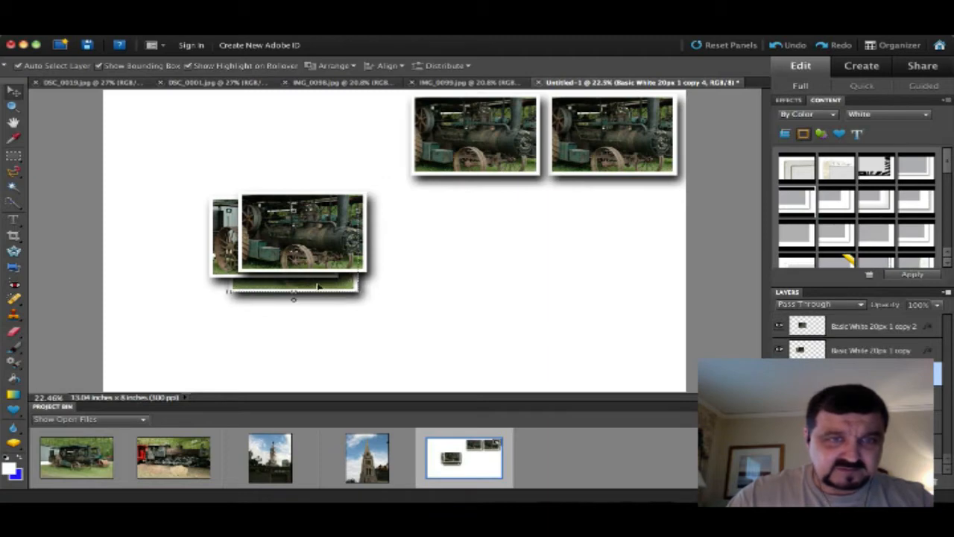
drag(317, 246, 319, 248)
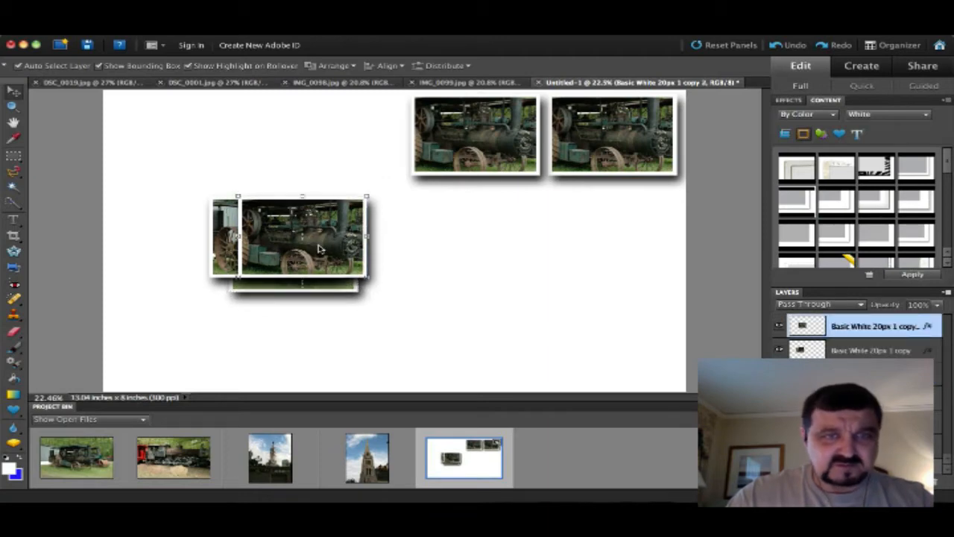
click(393, 246)
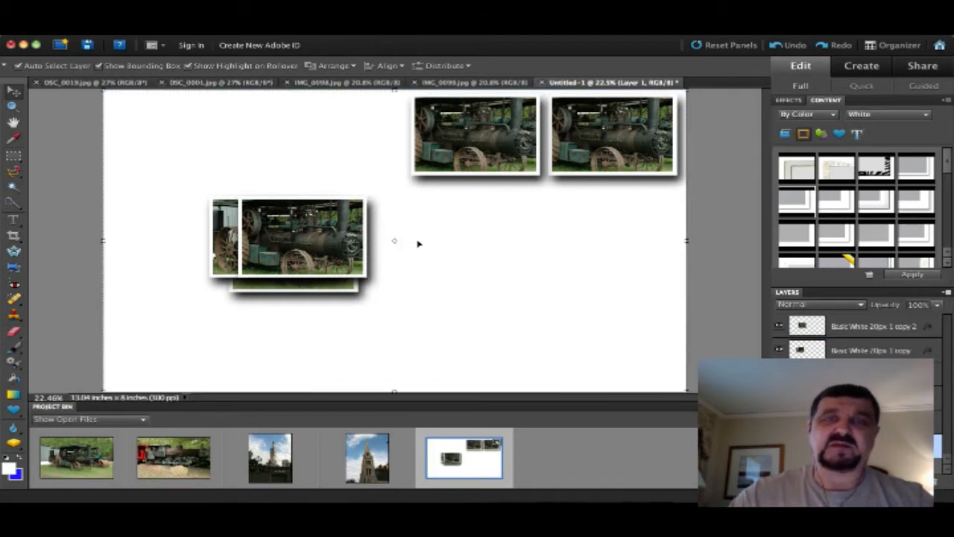
Shift the picture inside the left frame of the top row downward to reveal the engine's roof, and commit it
click(483, 135)
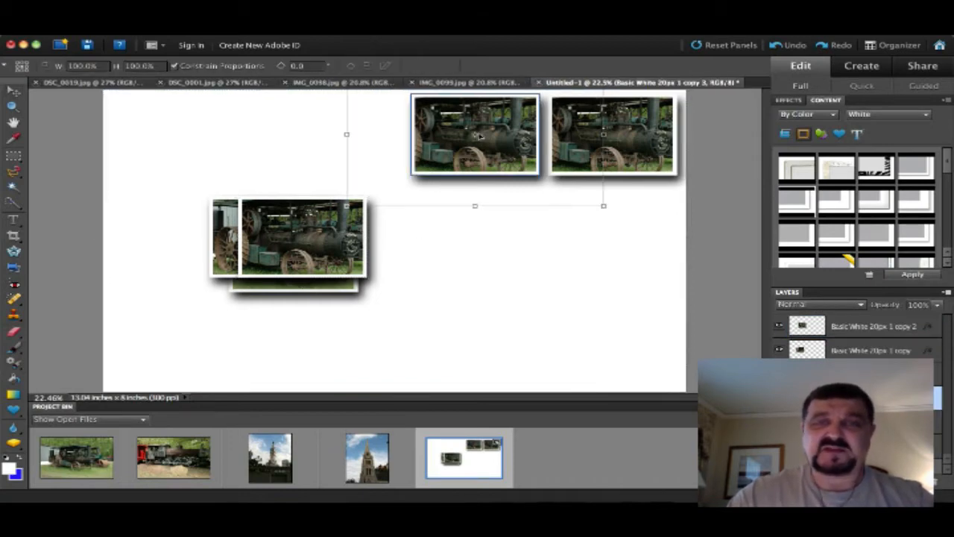
drag(474, 138, 474, 153)
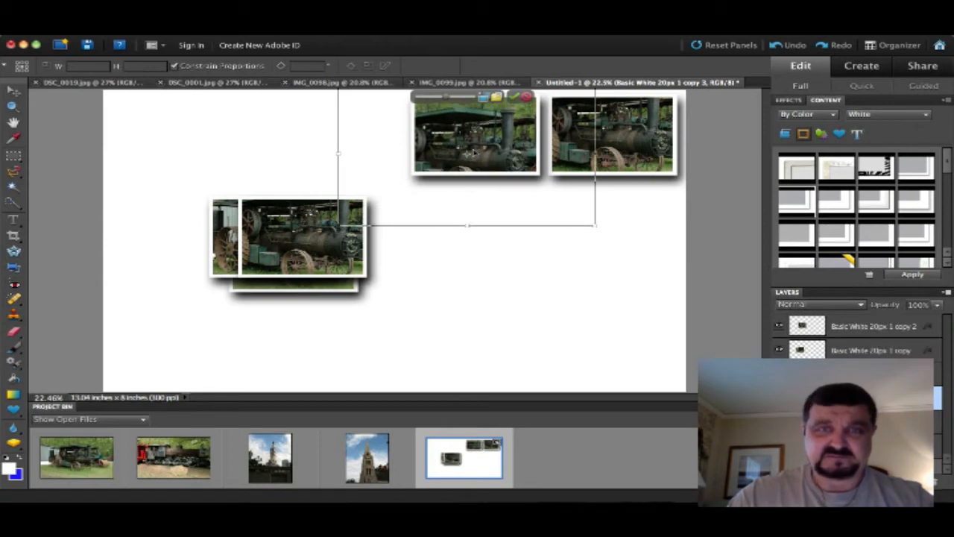
click(515, 97)
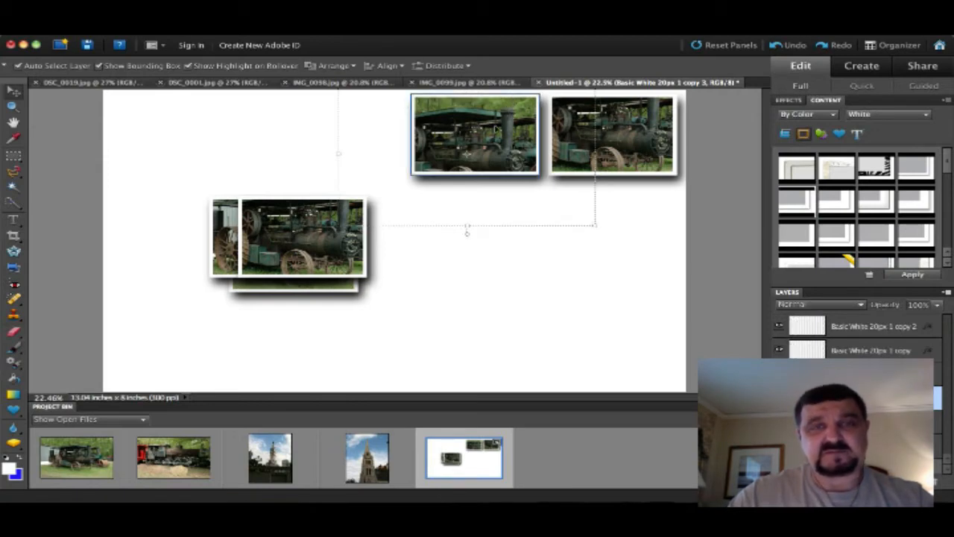
Place the roof piece behind the central piece so its upper part extends above and slightly right, and deselect it
drag(469, 142, 331, 200)
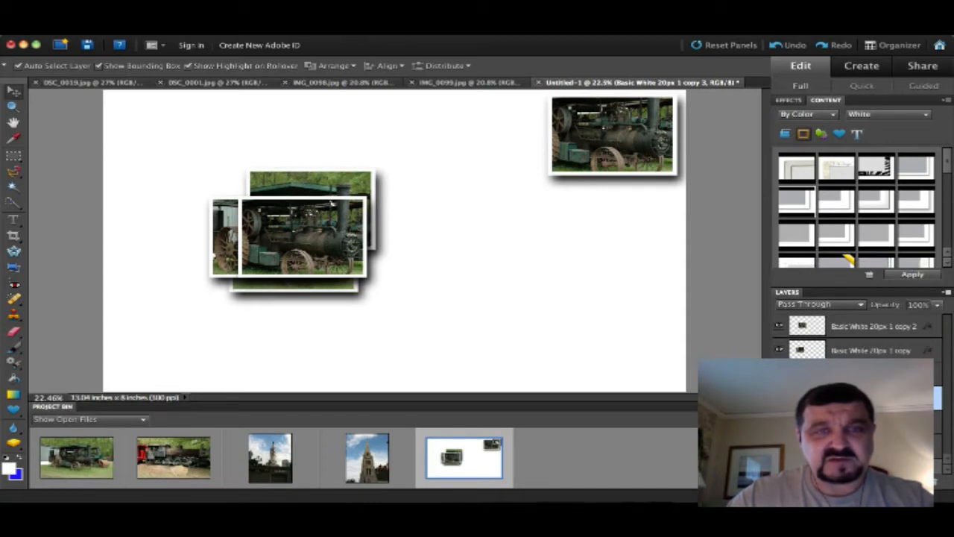
drag(331, 203, 328, 205)
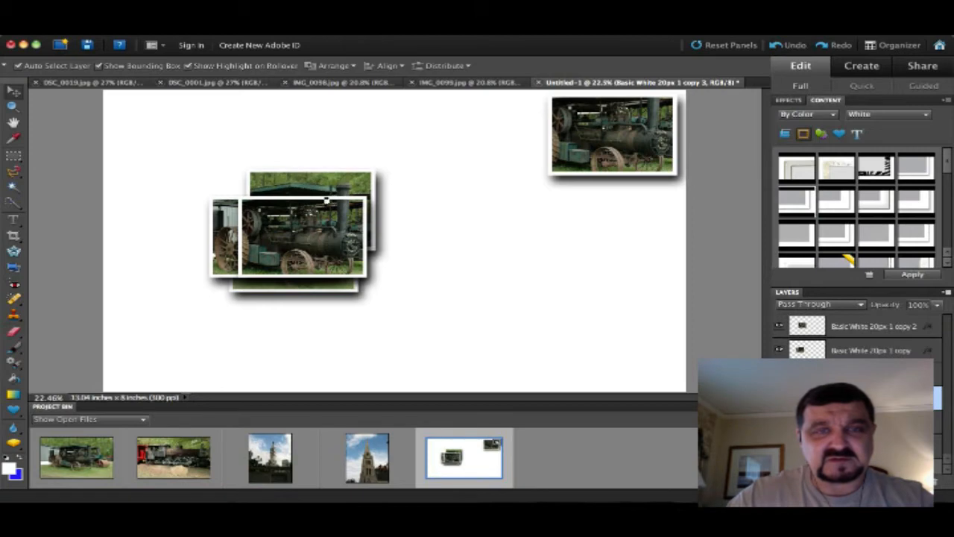
click(417, 200)
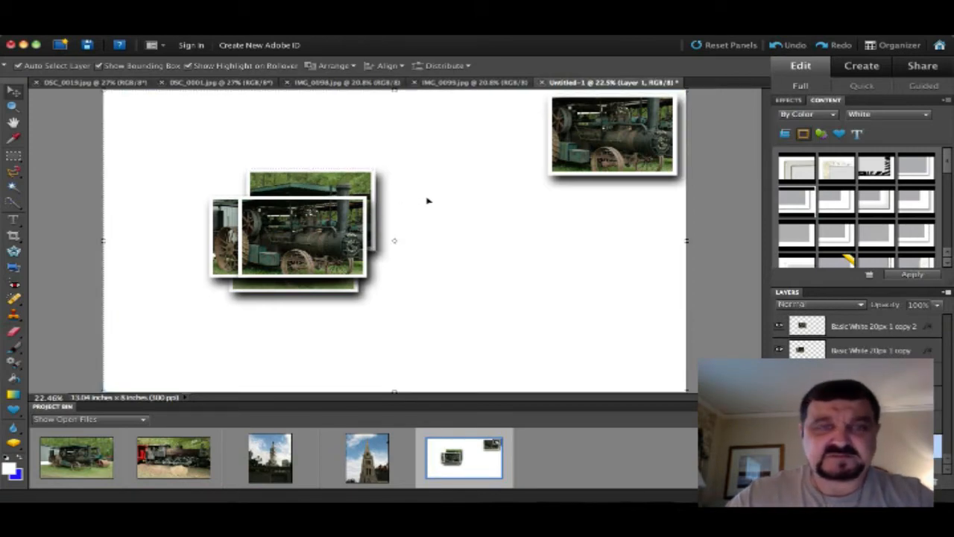
Shift the picture in the remaining top-right frame left to show the front roller, and place a duplicate behind the stack's right edge
click(609, 148)
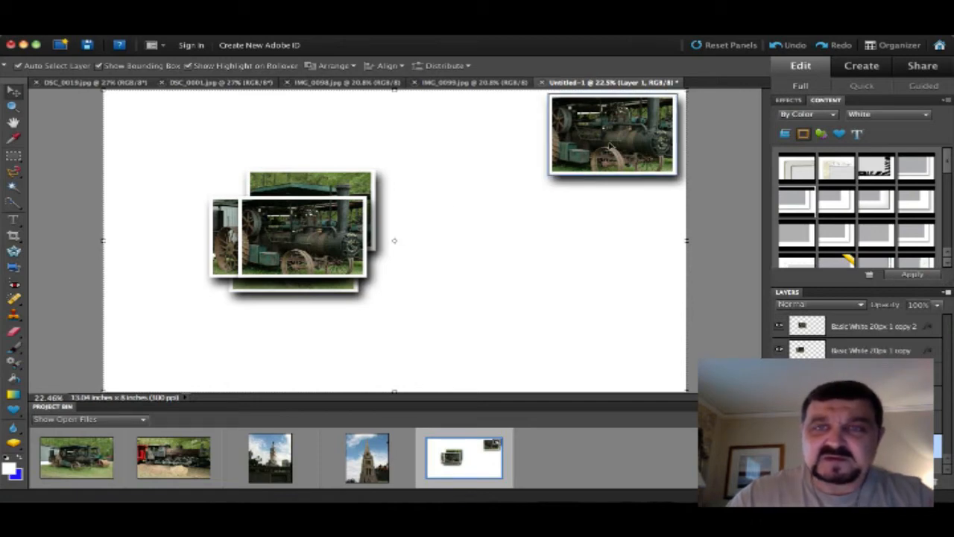
double_click(611, 146)
mouse_move(618, 144)
mouse_down()
mouse_move(582, 148)
mouse_move(601, 145)
mouse_up()
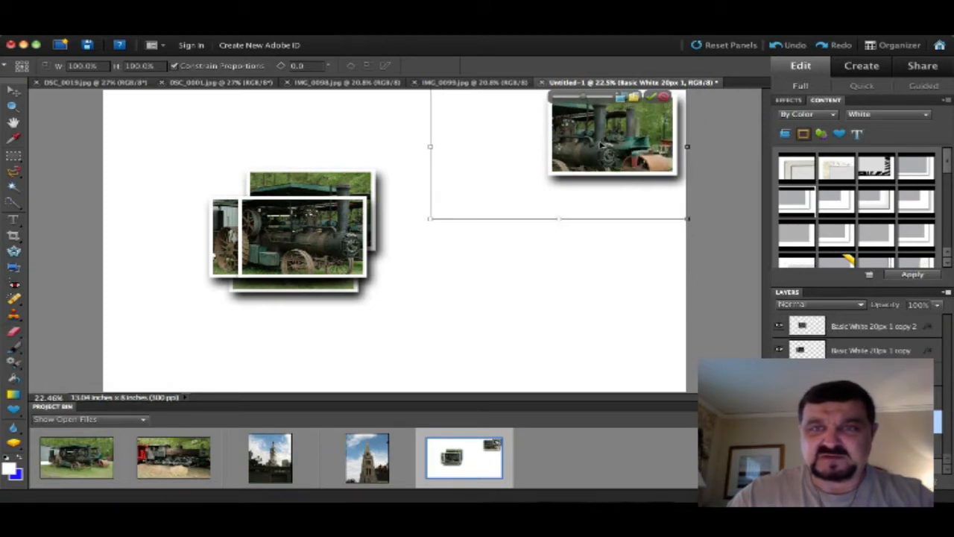
click(651, 97)
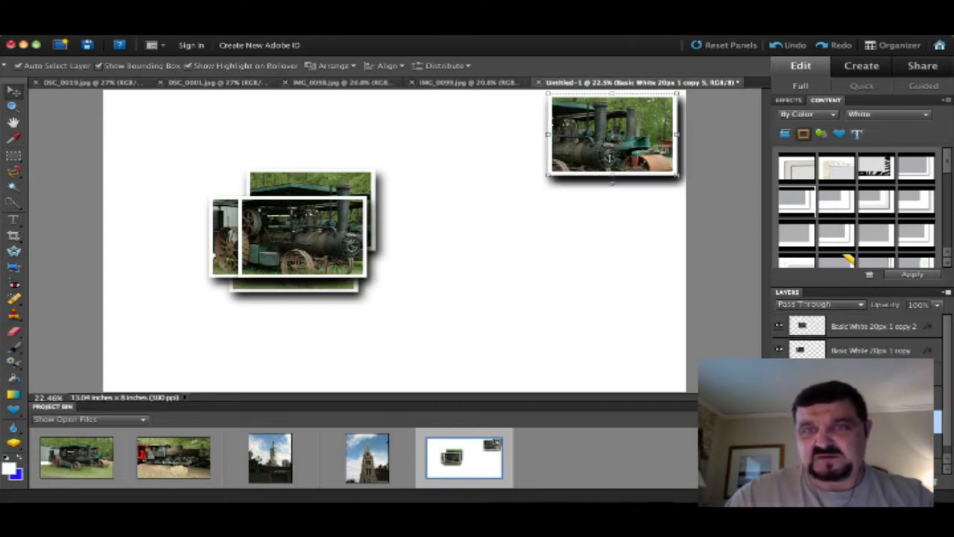
drag(615, 136, 383, 228)
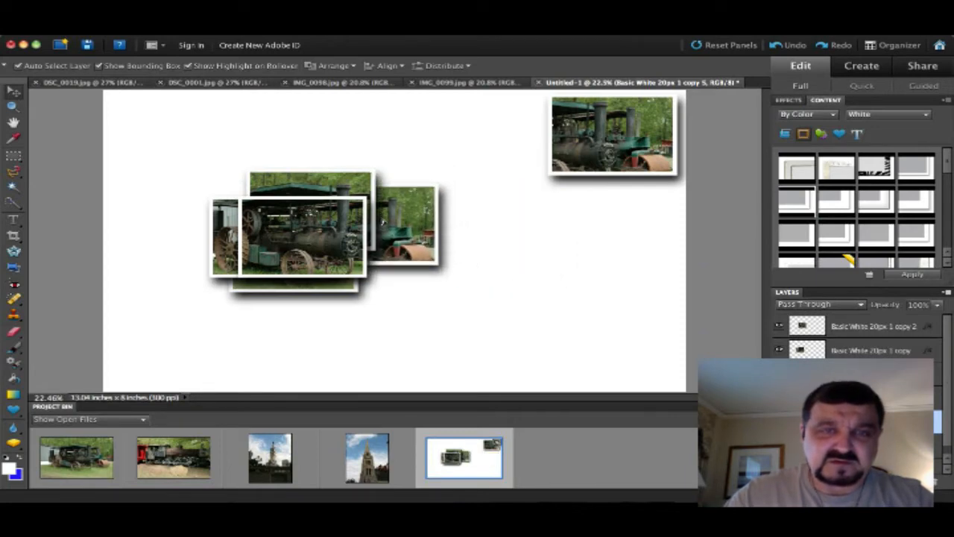
Shift the picture in the remaining top-right frame up and left to show the whole roller, and place it behind the stack's lower-right corner
drag(400, 220, 399, 220)
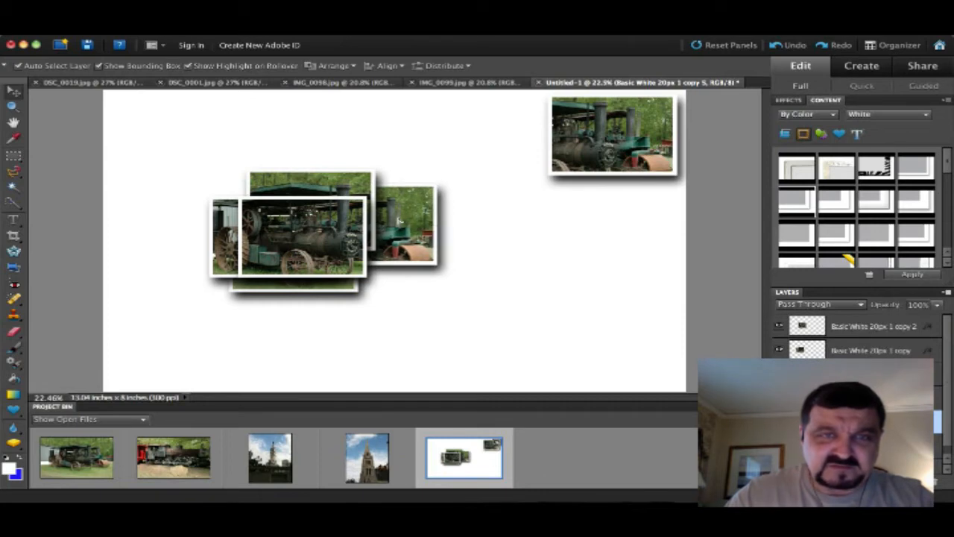
click(481, 219)
click(589, 156)
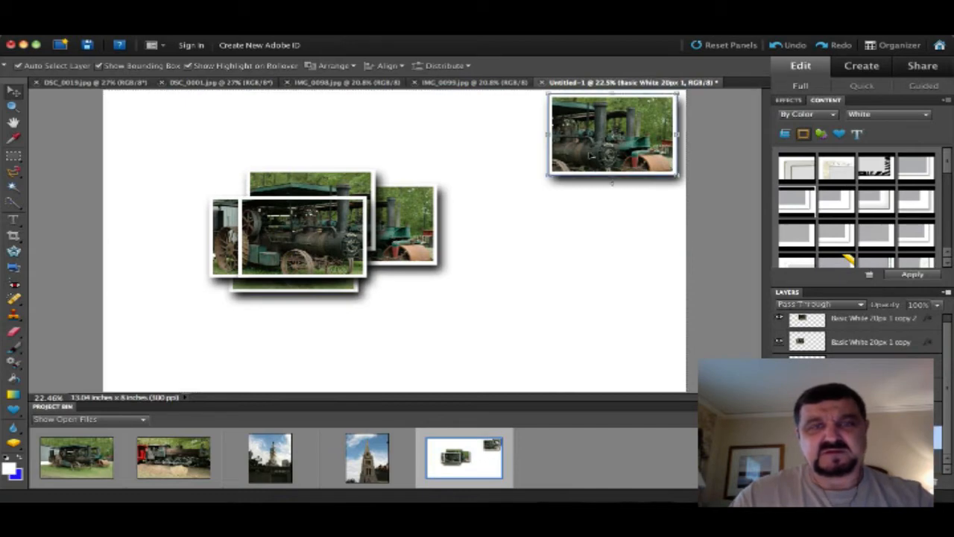
mouse_move(591, 132)
mouse_down()
mouse_move(597, 136)
mouse_move(589, 136)
mouse_up()
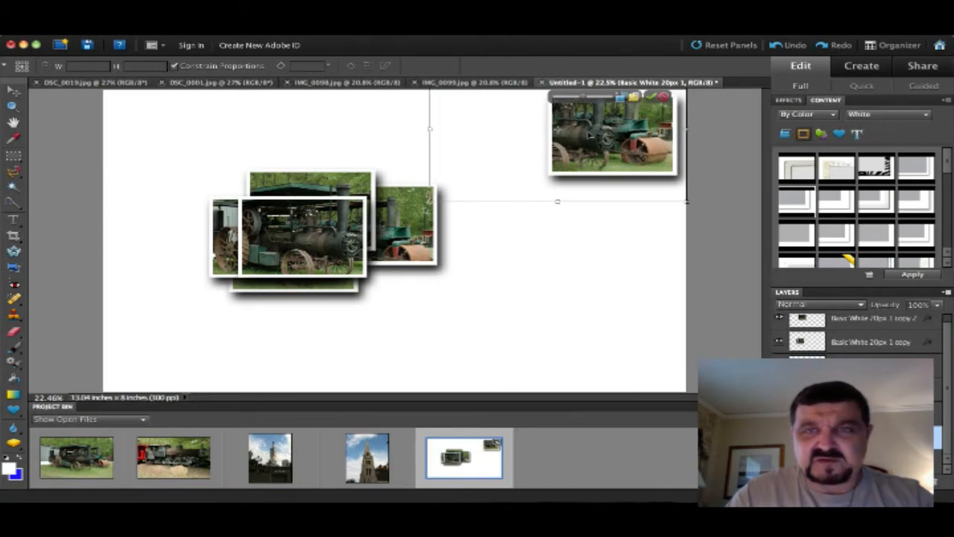
click(650, 99)
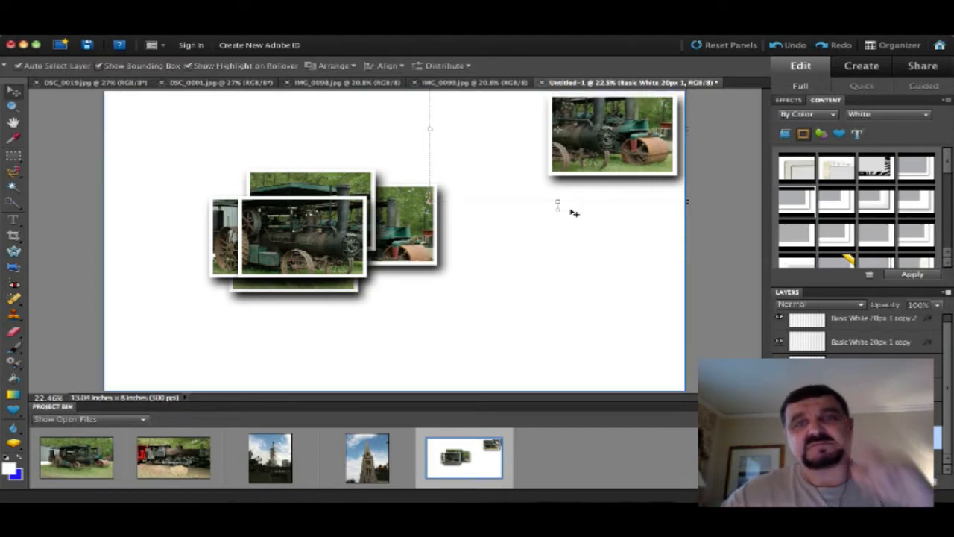
drag(632, 147, 379, 257)
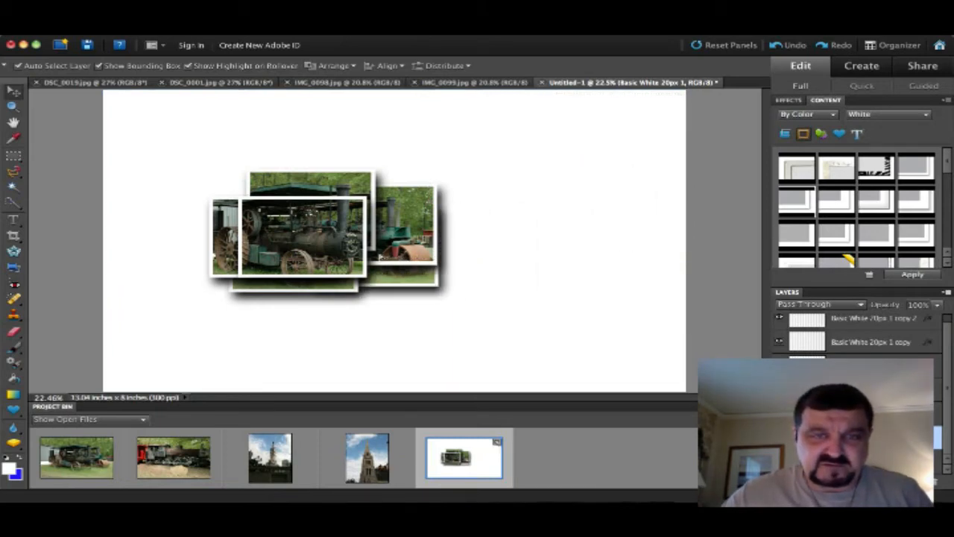
click(518, 257)
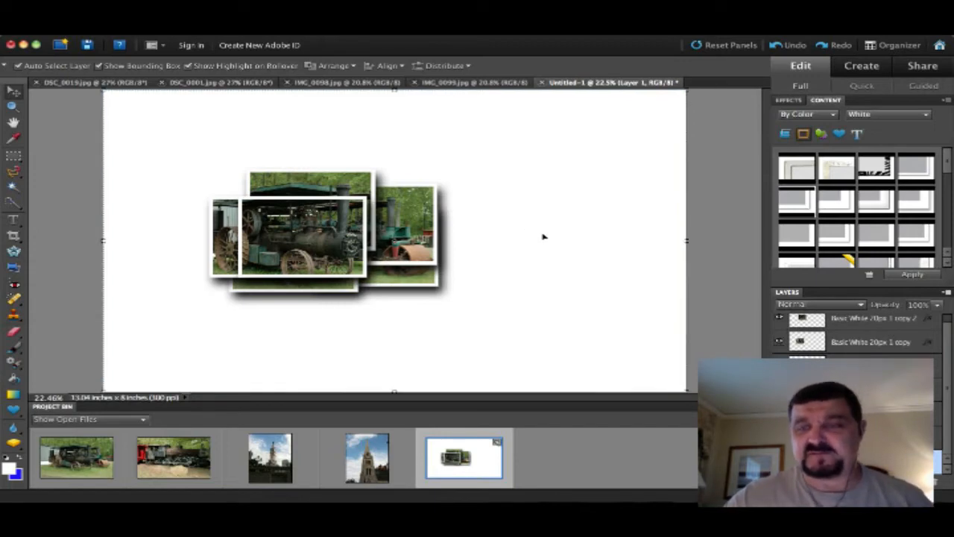
Move all the framed pieces together to the middle of the canvas, and crop the canvas to about 11.5 by 7 inches
click(373, 290)
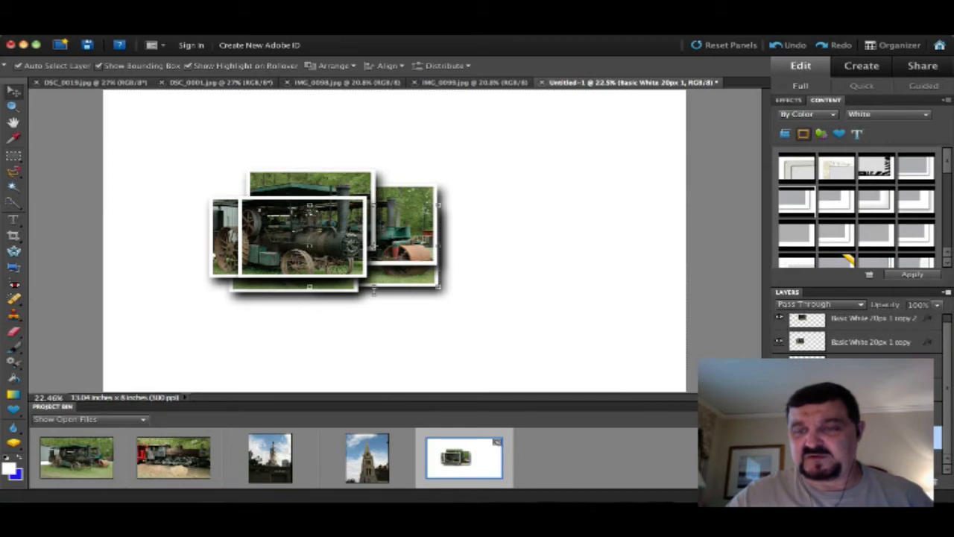
shift+click(857, 326)
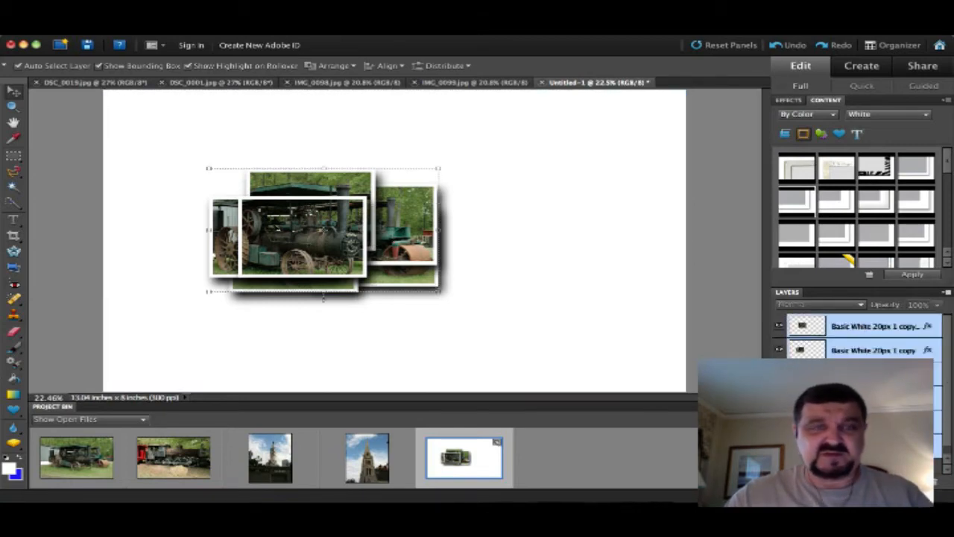
drag(322, 232, 415, 234)
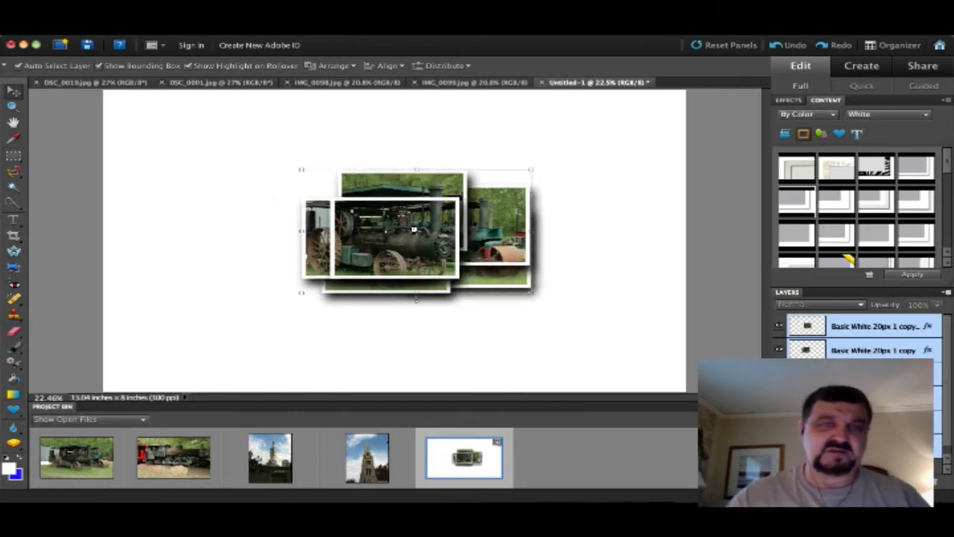
click(596, 230)
click(596, 229)
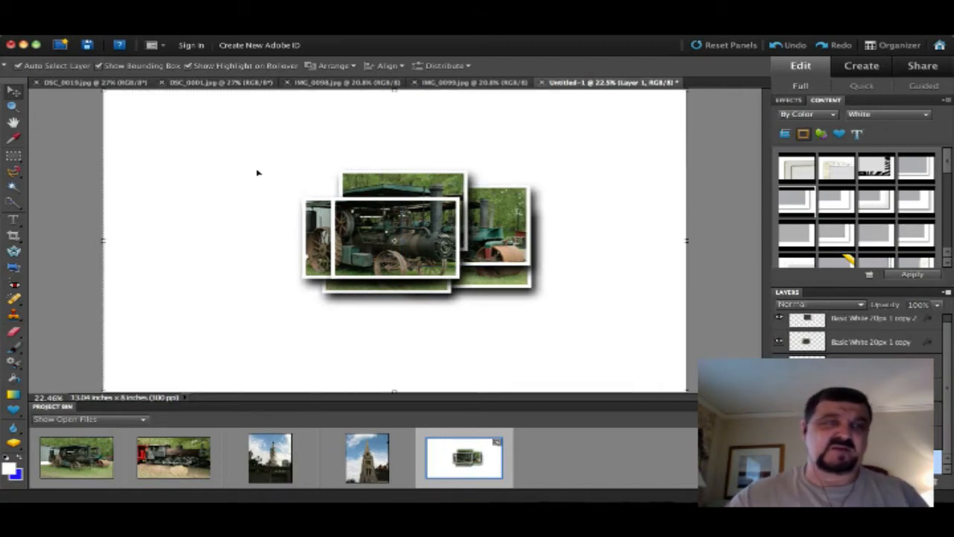
click(14, 236)
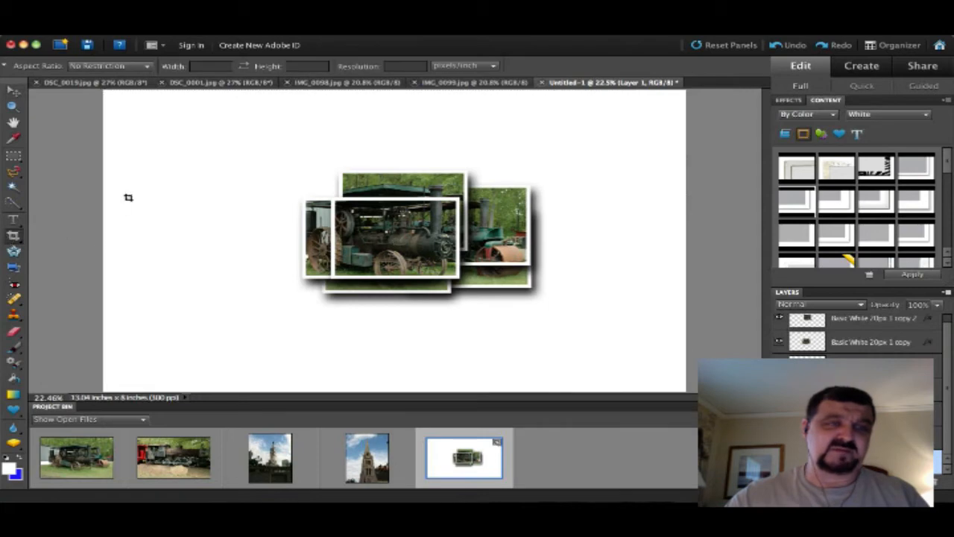
drag(149, 111, 665, 374)
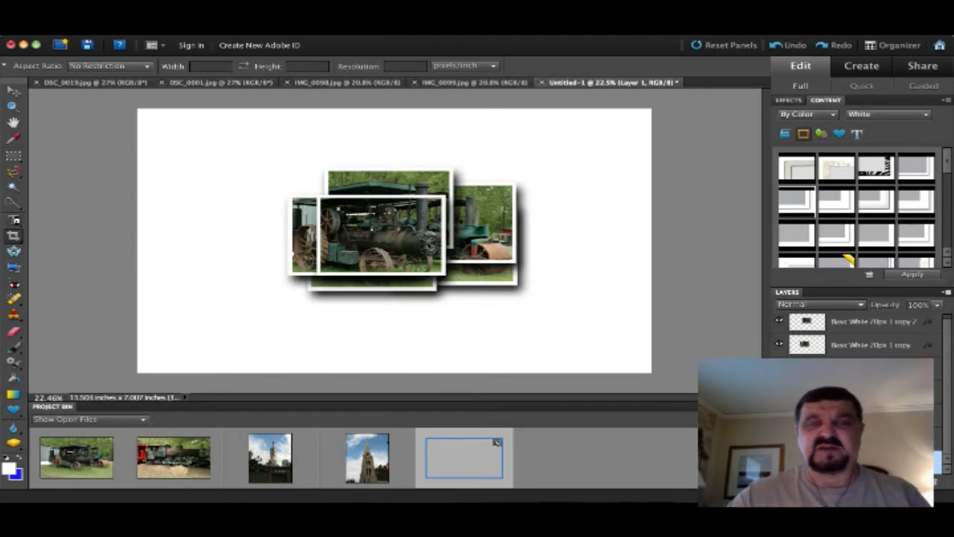
Add the horizontal text "TRACTORS FOR SALE" in light blue above the collage and commit it
click(13, 220)
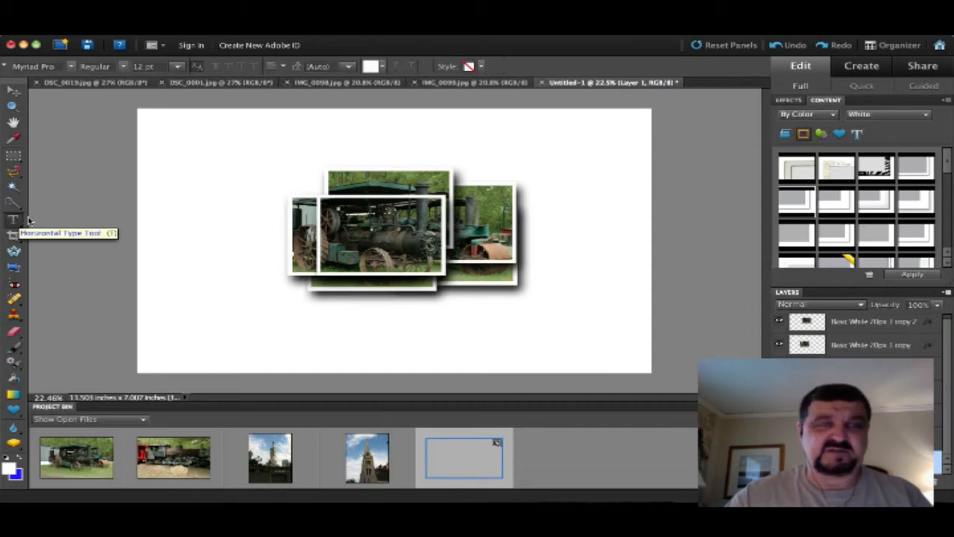
click(375, 141)
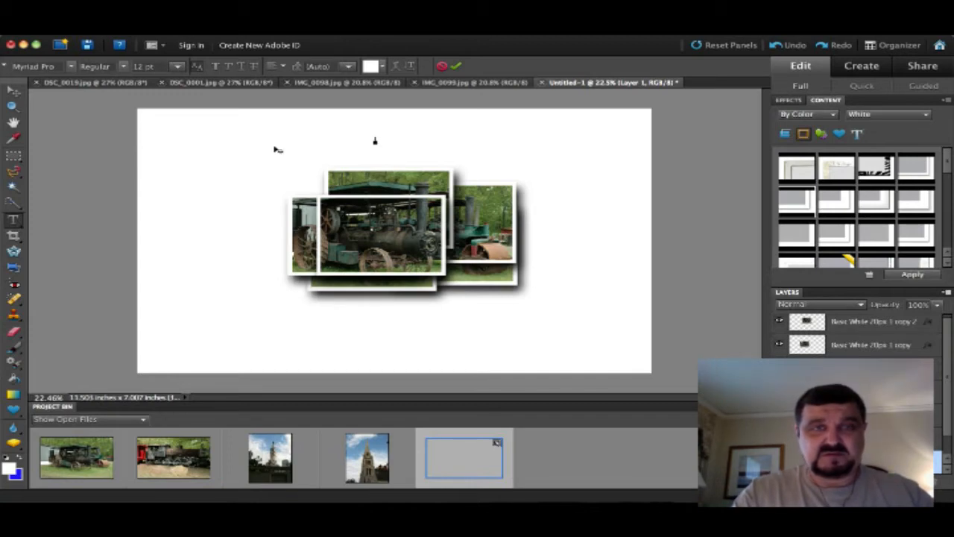
click(381, 67)
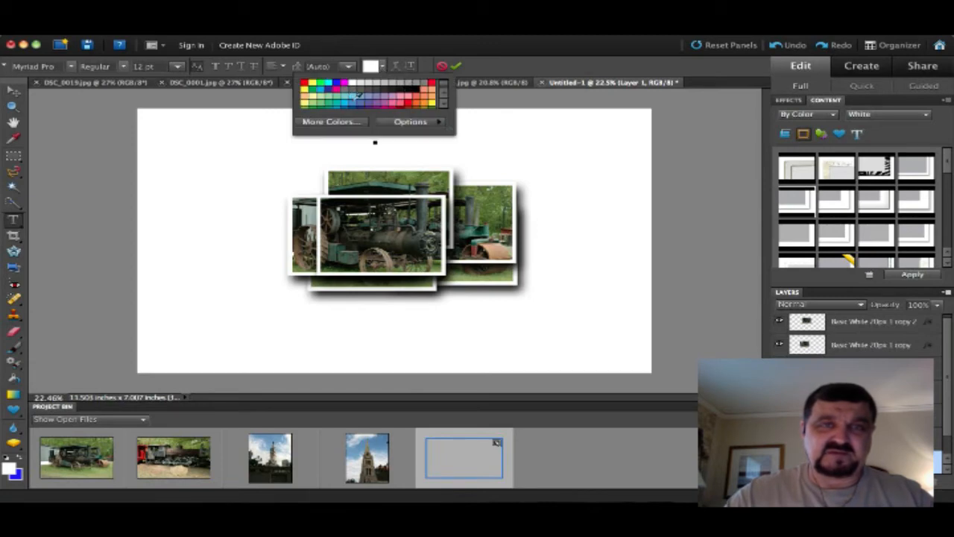
click(358, 97)
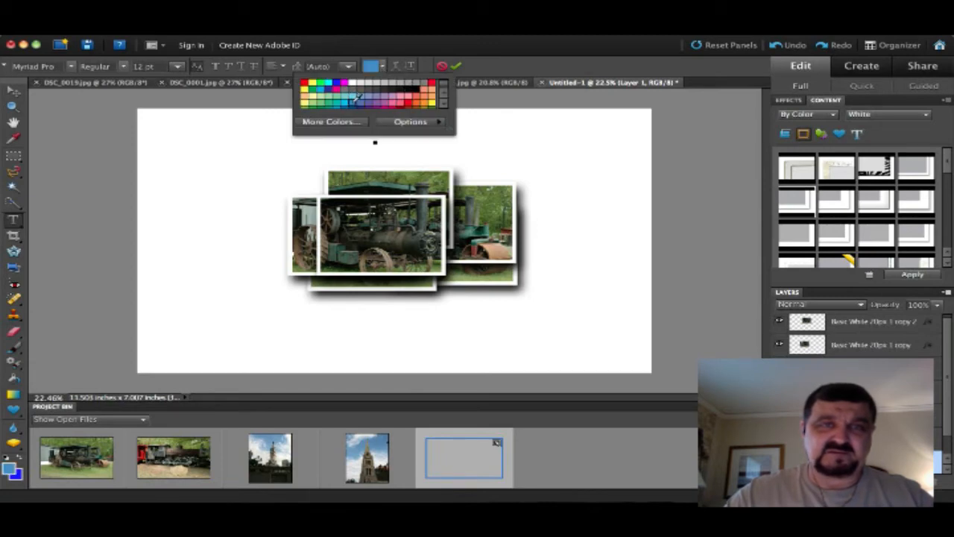
click(383, 67)
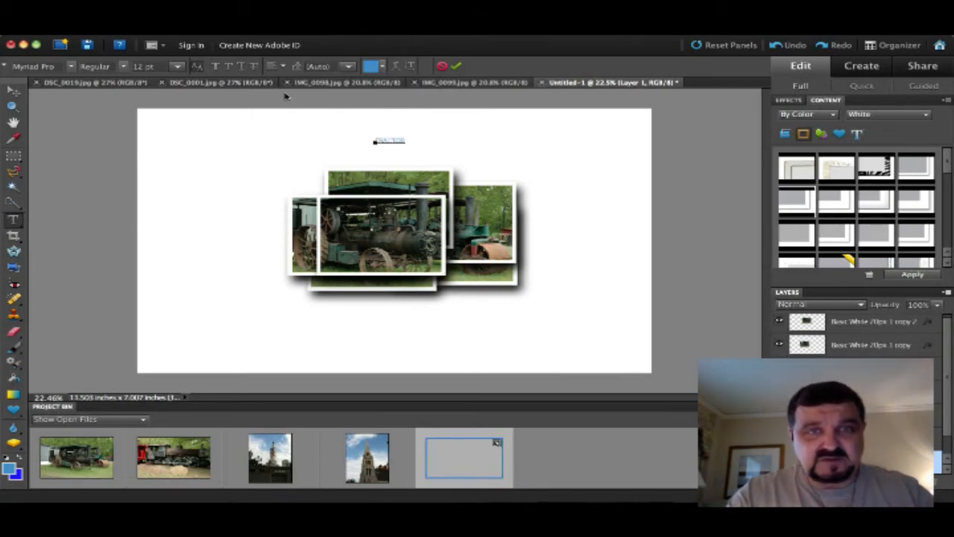
text(S FOR SALE)
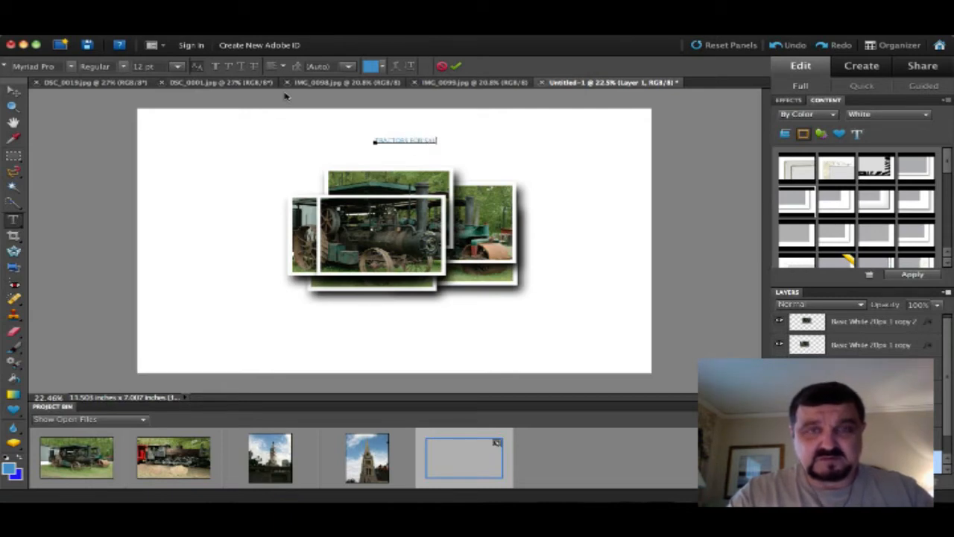
click(455, 66)
Enlarge the title text to 48 pt, centre it above the collage, and deselect it
click(408, 140)
double_click(408, 140)
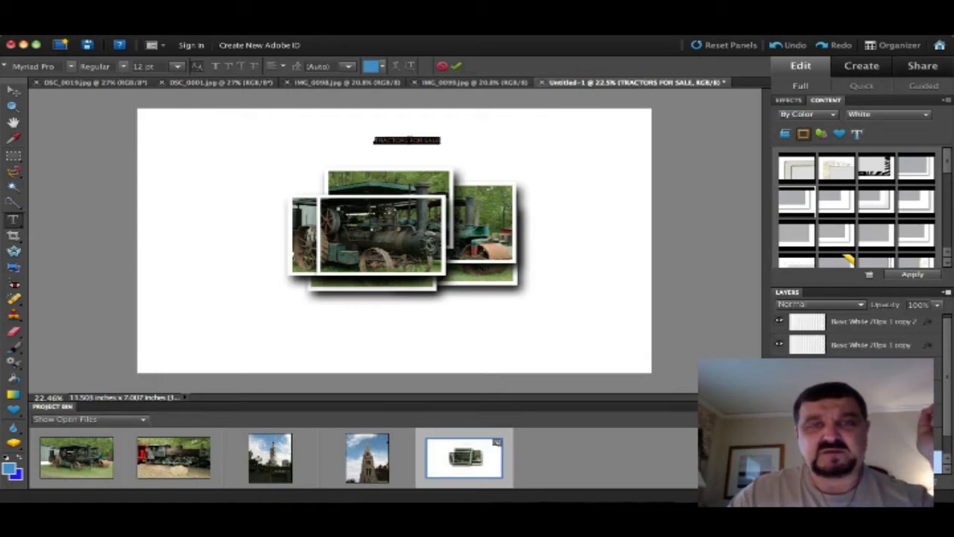
click(178, 67)
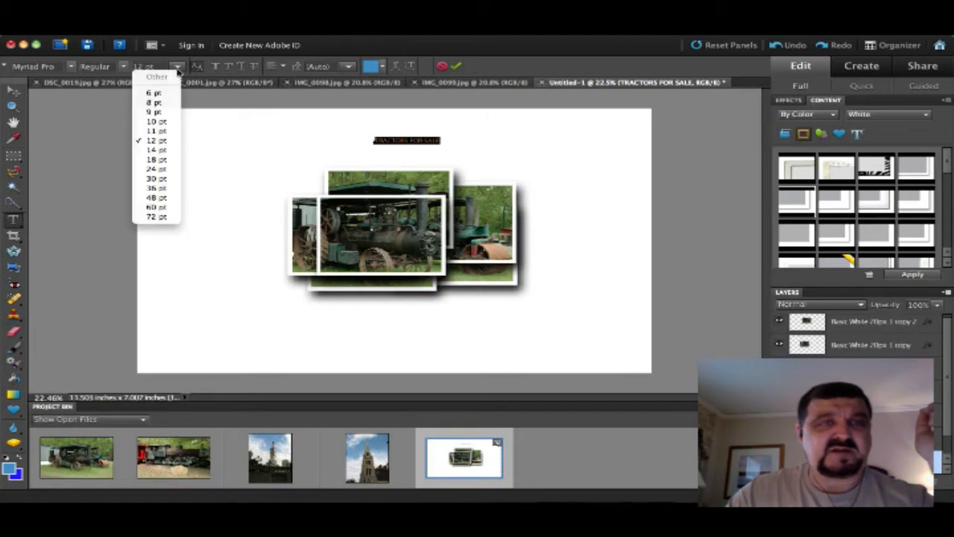
click(159, 198)
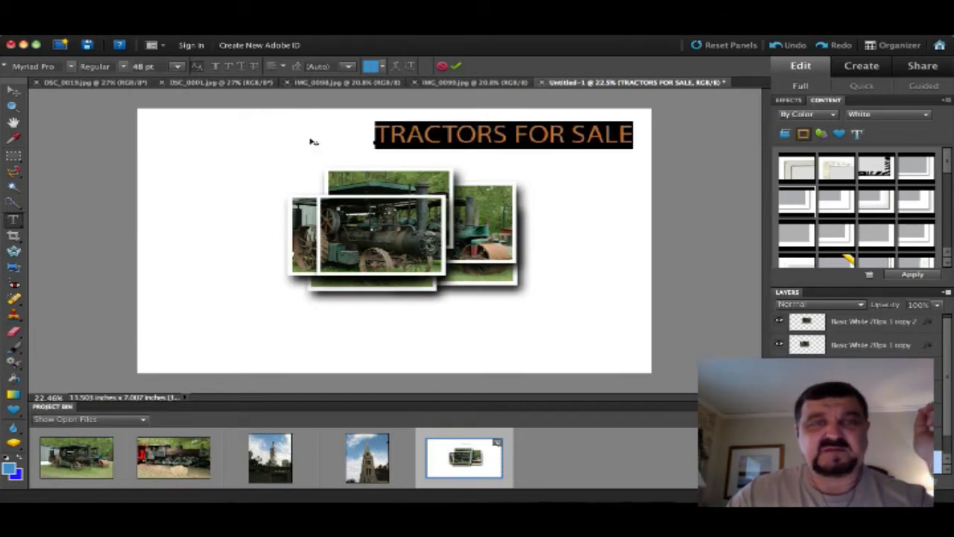
click(14, 91)
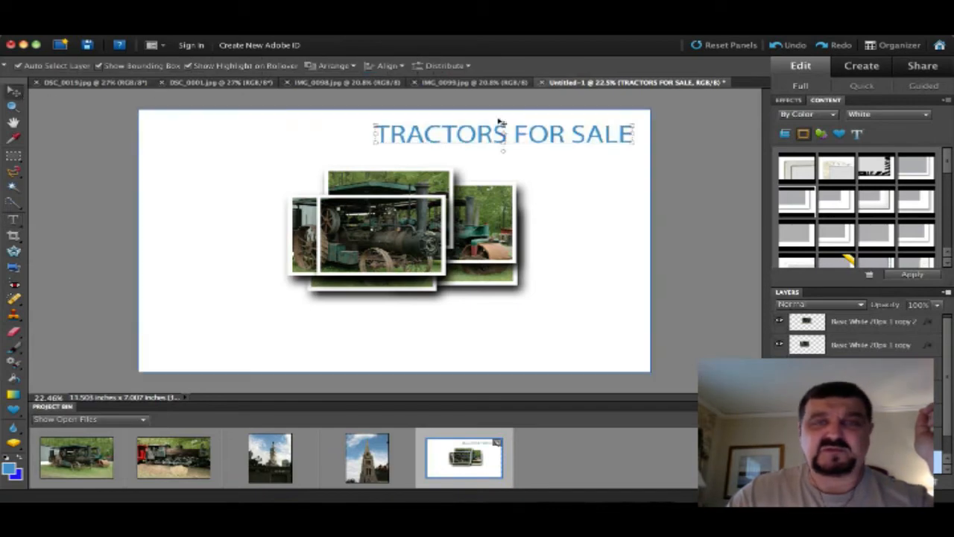
drag(522, 134, 421, 141)
click(211, 289)
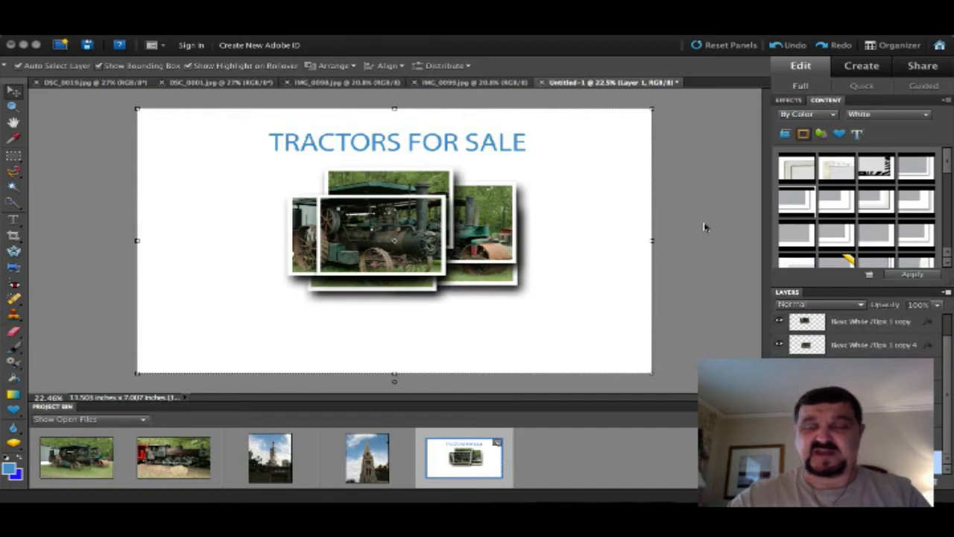
Switch to Wirecast and make the Built-in iSight shot live
mouse_move(697, 498)
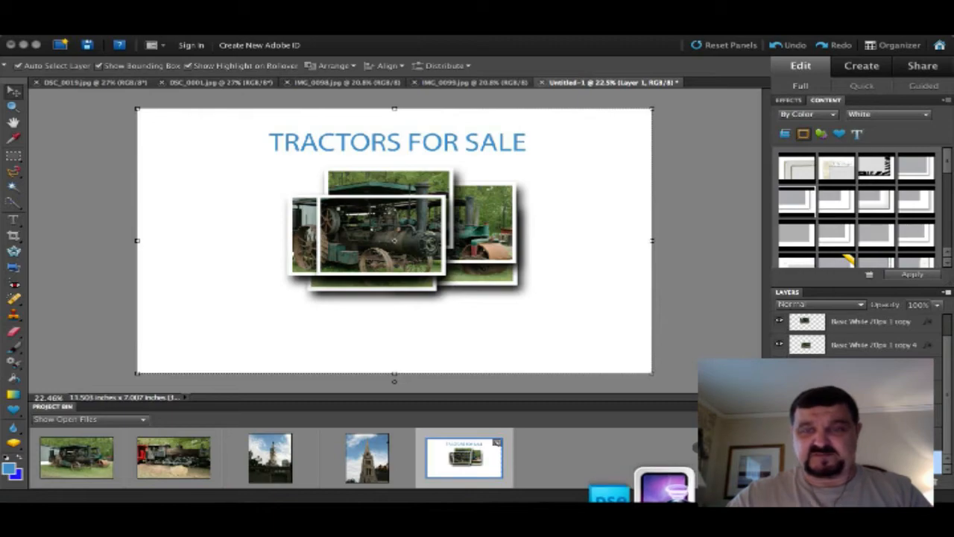
click(721, 492)
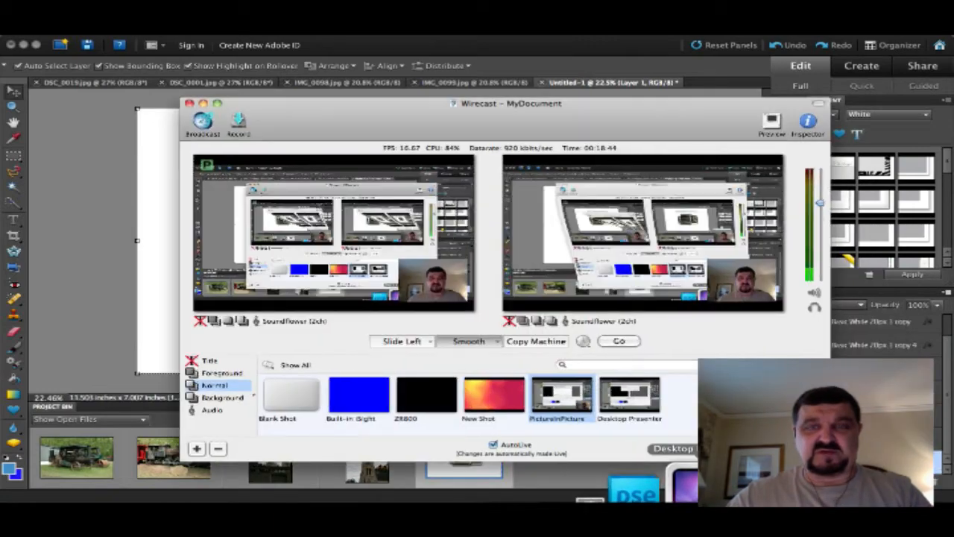
click(366, 398)
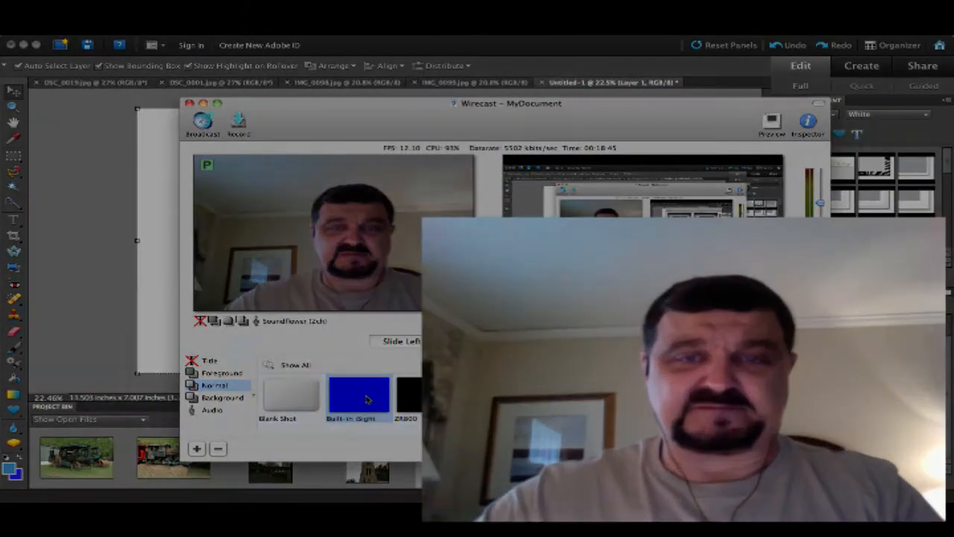
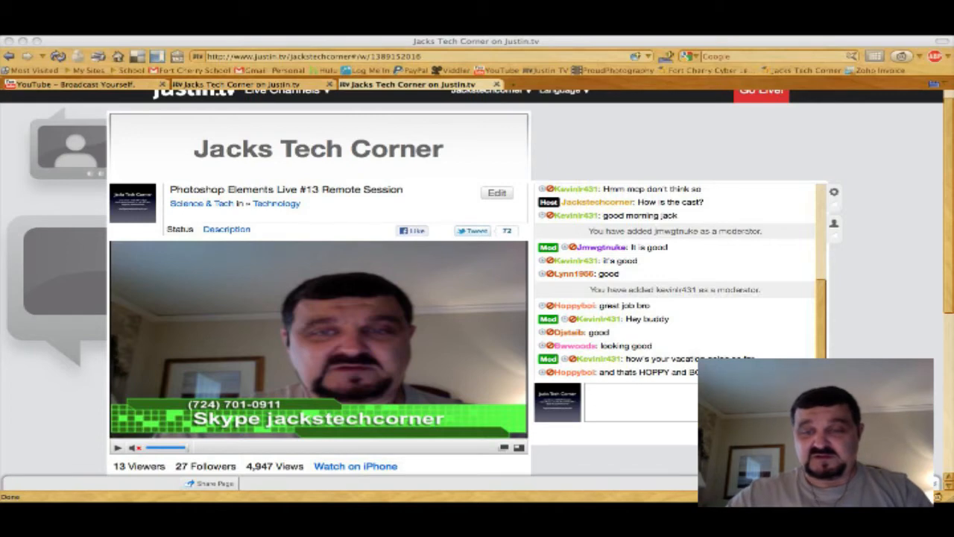
Return to Photoshop Elements and bring up the locomotive photo DSC_0019.jpg
mouse_move(695, 488)
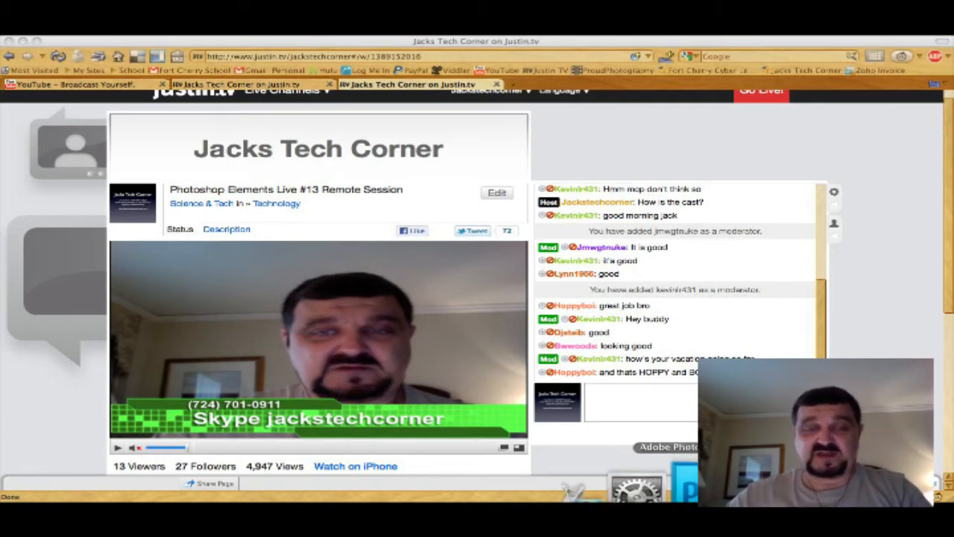
click(684, 483)
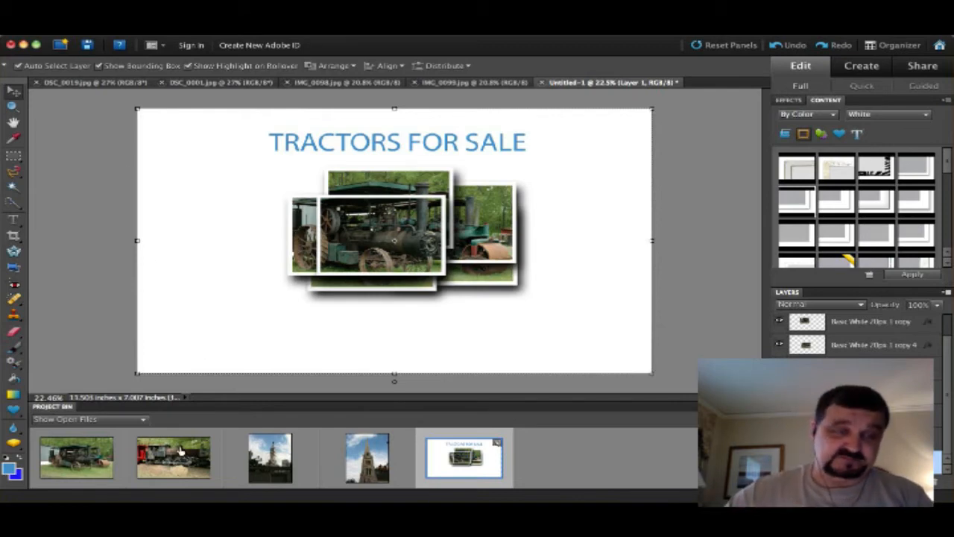
click(117, 85)
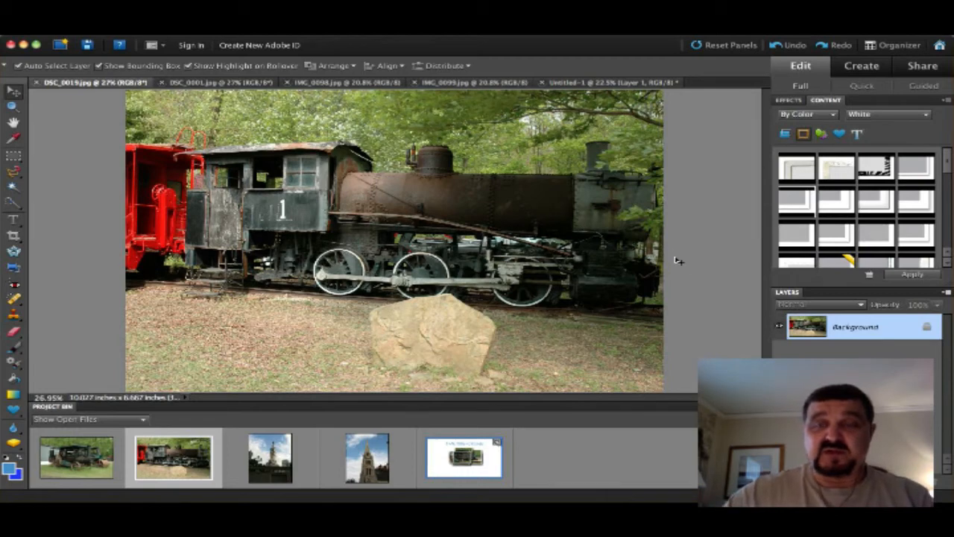
Apply the Artistic Dry Brush filter to the locomotive photo with Brush Size 10, Brush Detail 0 and Texture 2
click(378, 32)
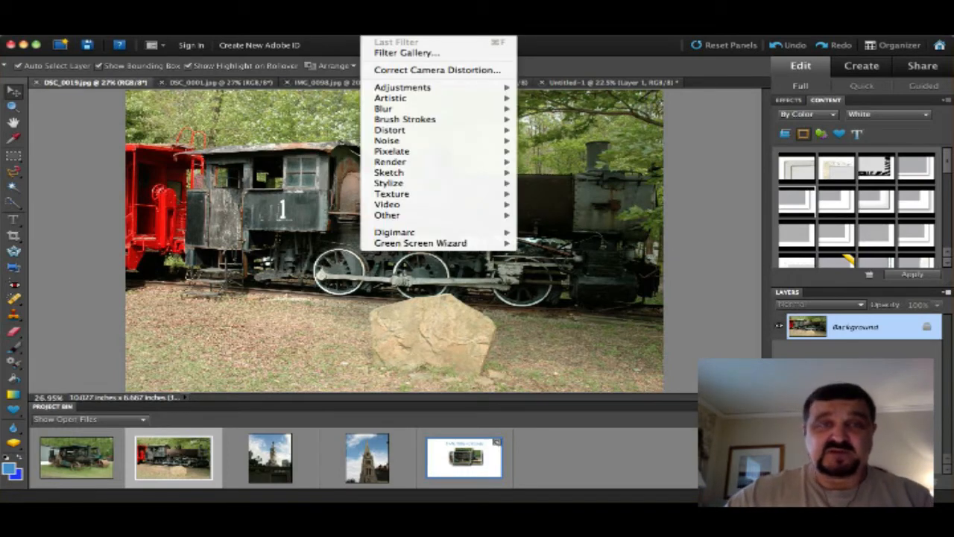
mouse_move(359, 102)
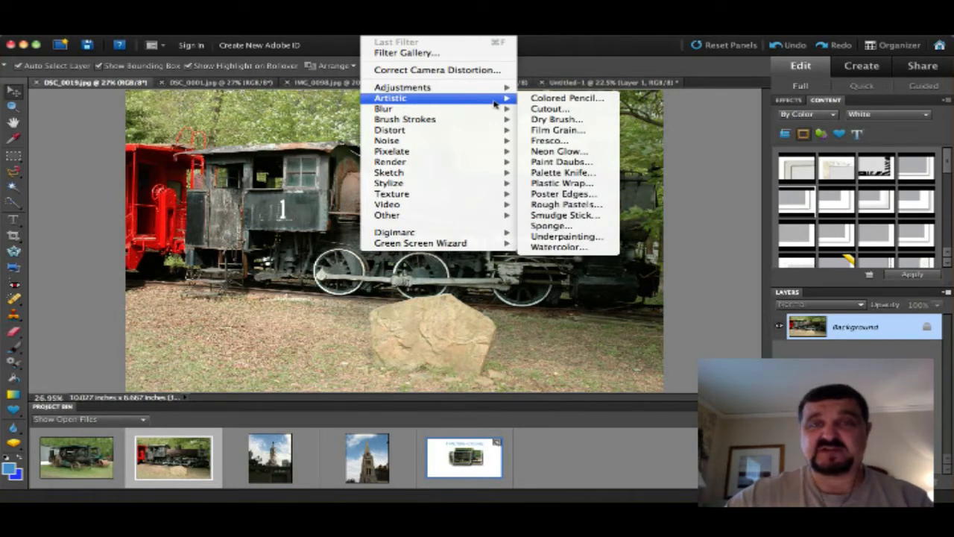
click(558, 121)
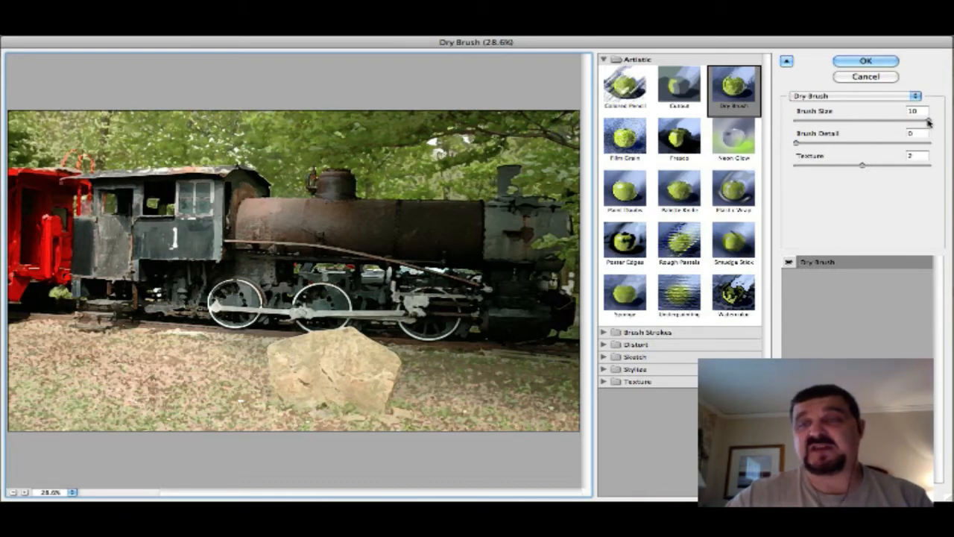
mouse_move(927, 120)
mouse_down()
mouse_move(904, 124)
mouse_move(931, 122)
mouse_up()
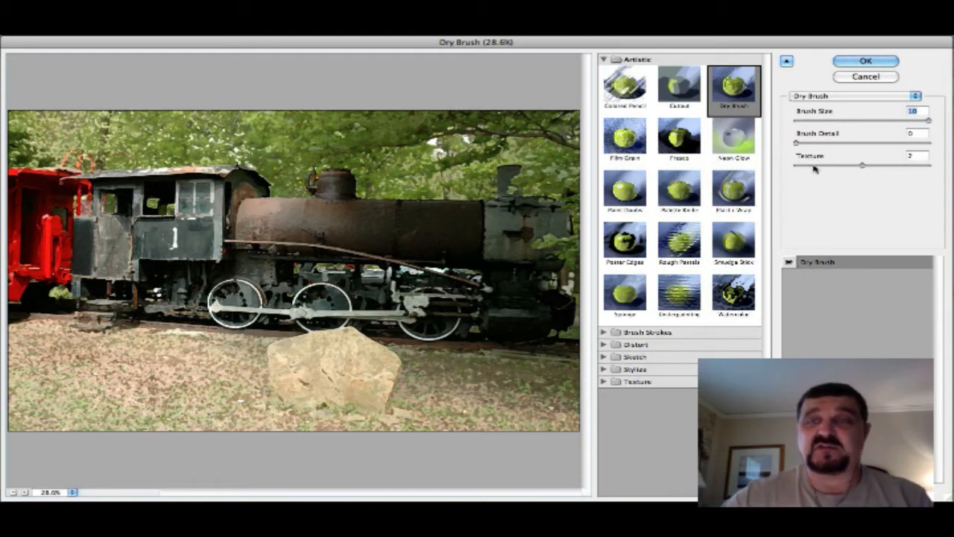
click(865, 59)
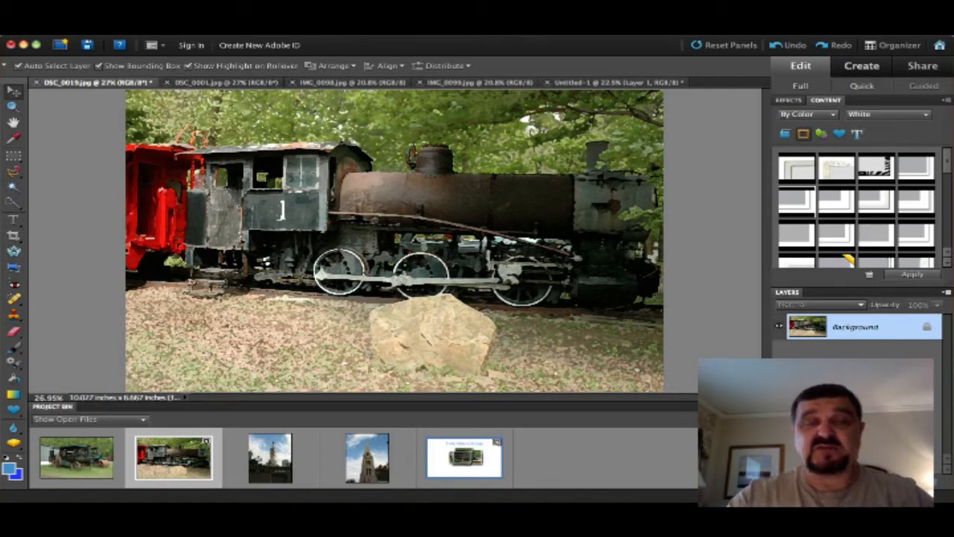
Duplicate the locomotive's Background layer, reapply Dry Brush to the copy, and toggle the copy's visibility to compare the effect
key(super+j)
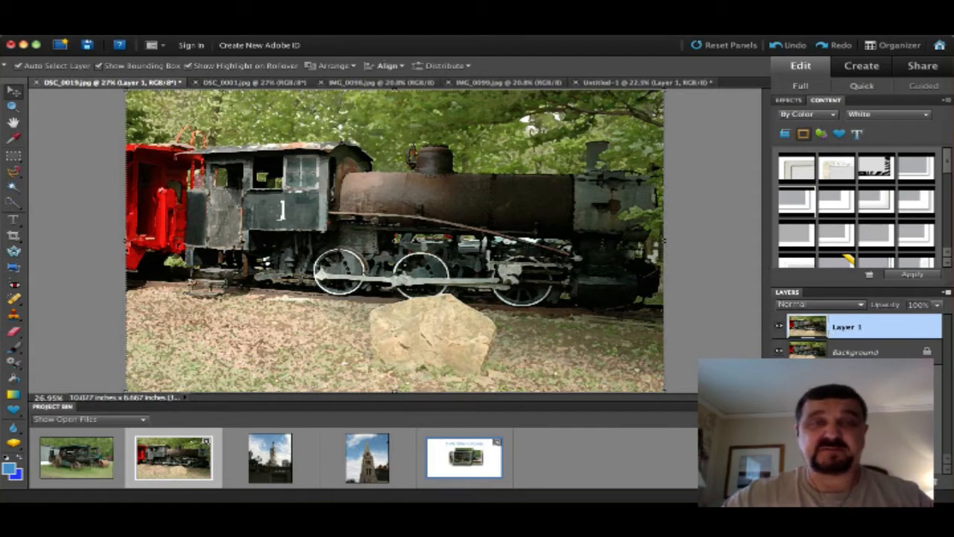
click(377, 29)
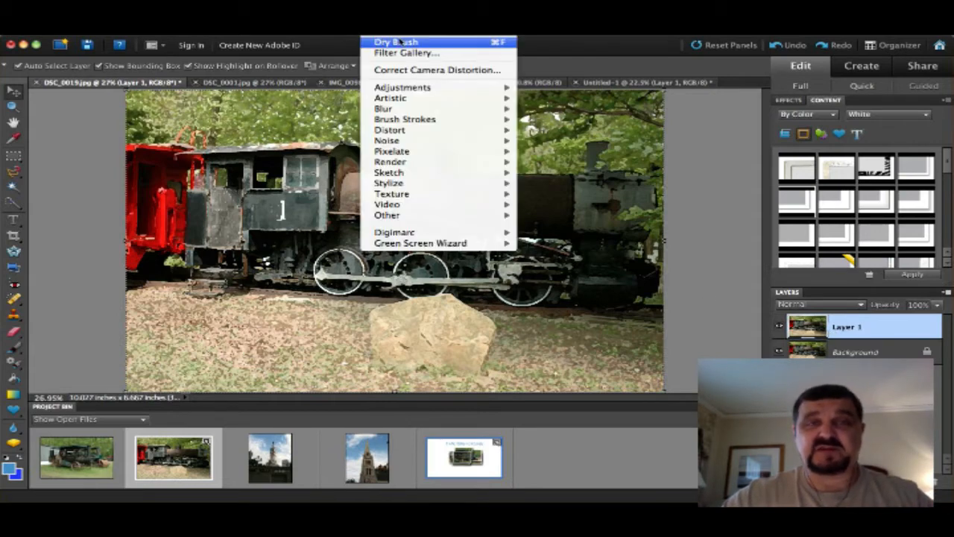
key(Escape)
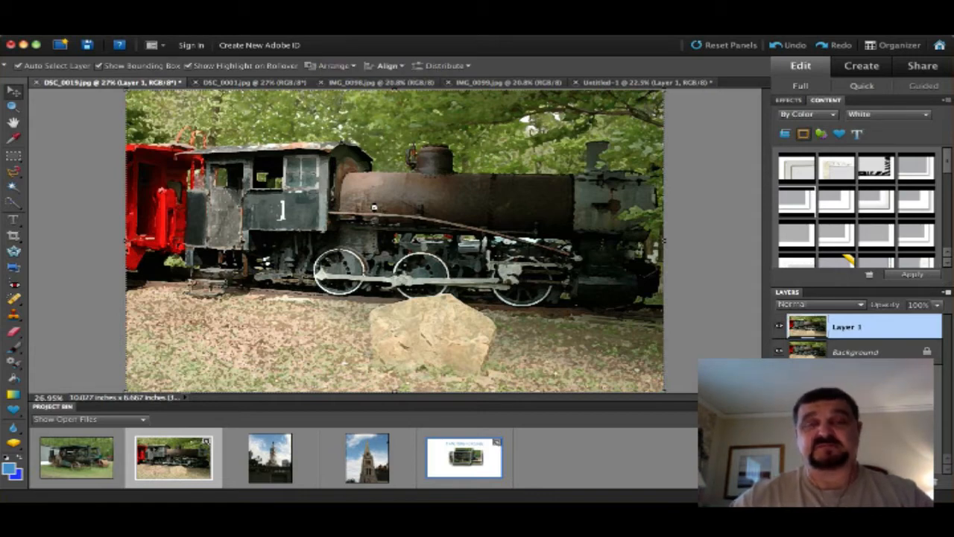
key(super+f)
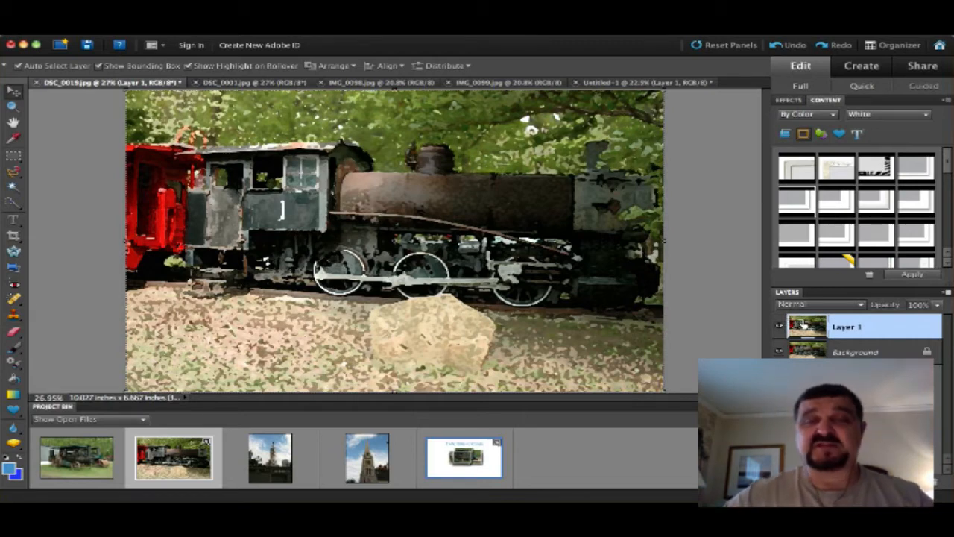
click(779, 324)
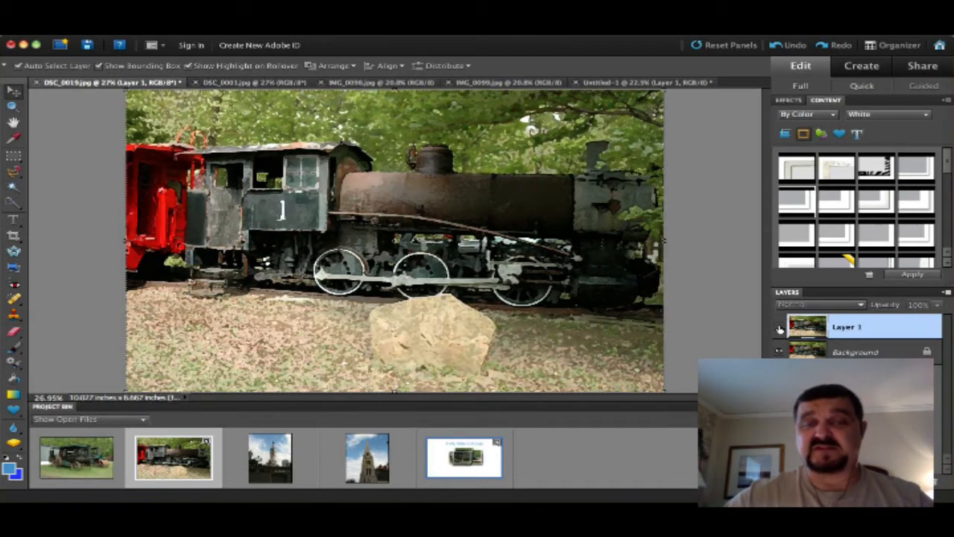
click(779, 327)
click(779, 326)
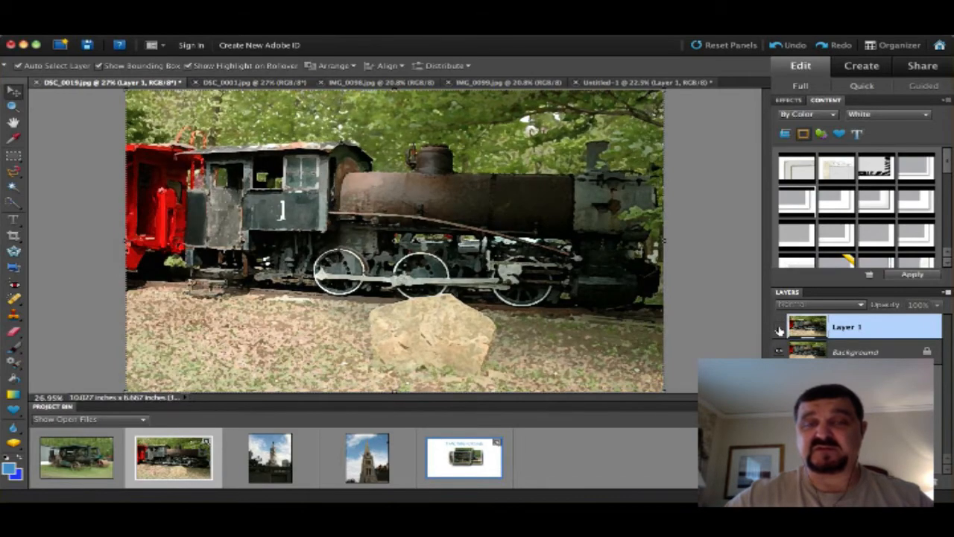
click(779, 326)
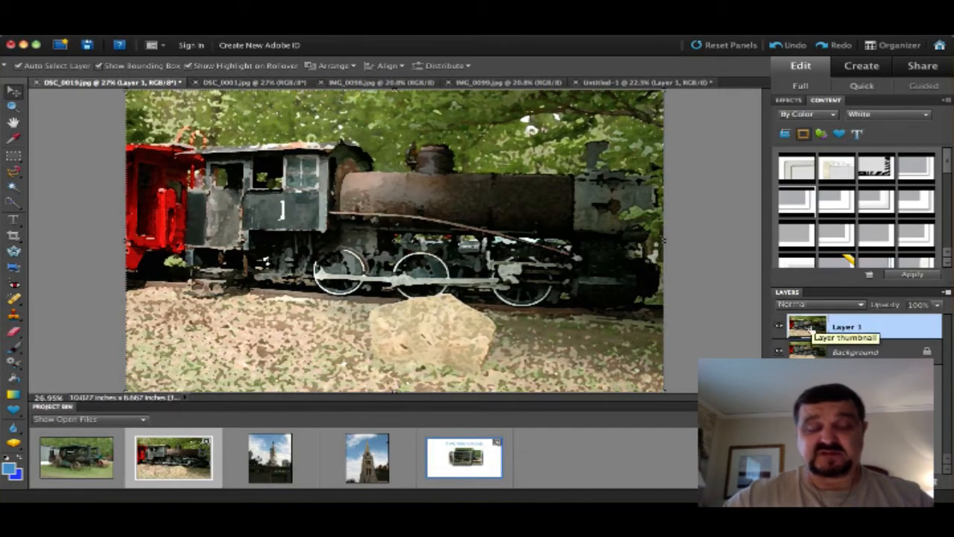
Duplicate Layer 1, reapply Dry Brush to the new copy, and compare the layers by hiding and showing them
key(super+j)
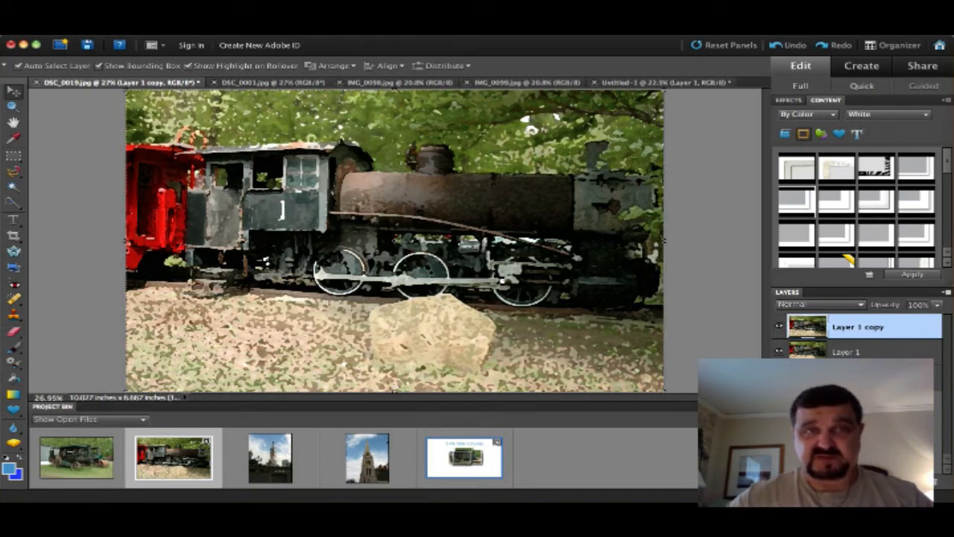
key(super+f)
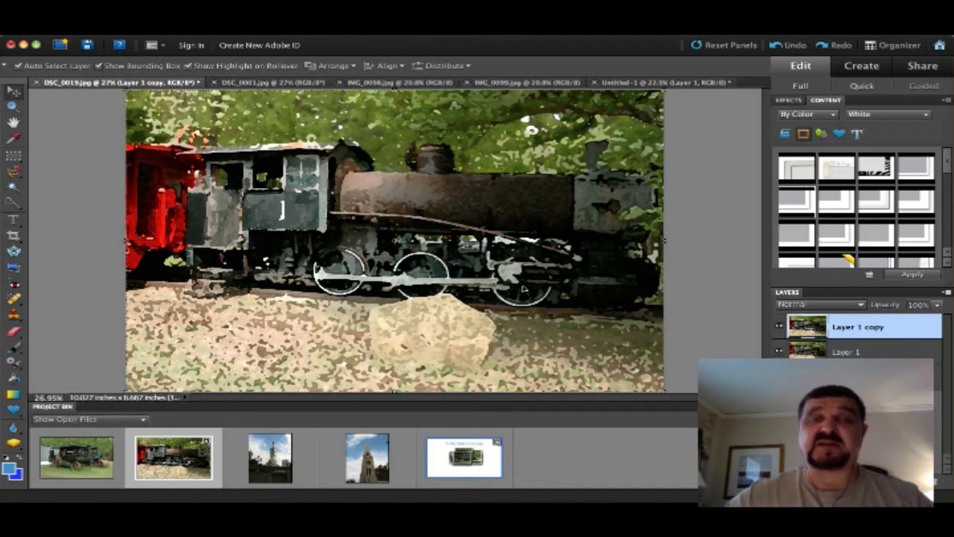
click(778, 326)
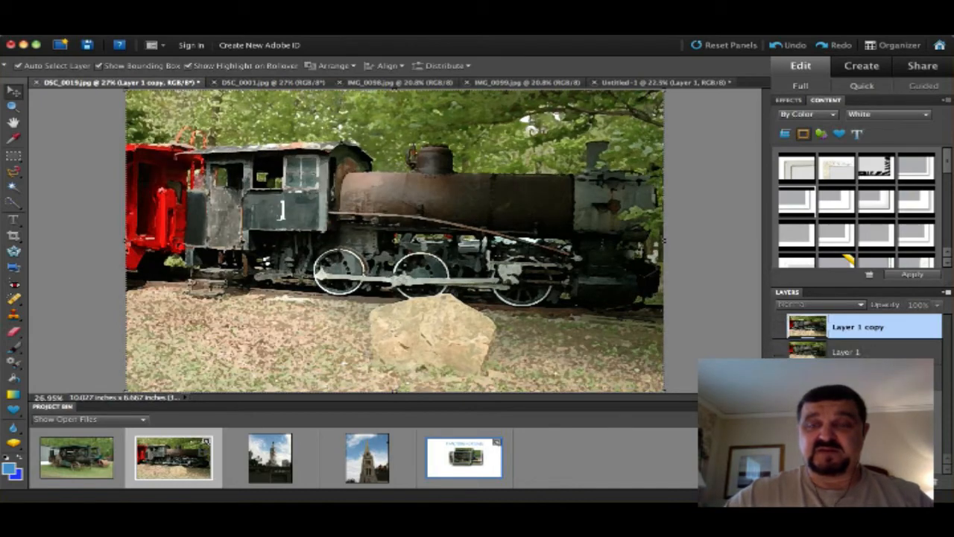
click(779, 351)
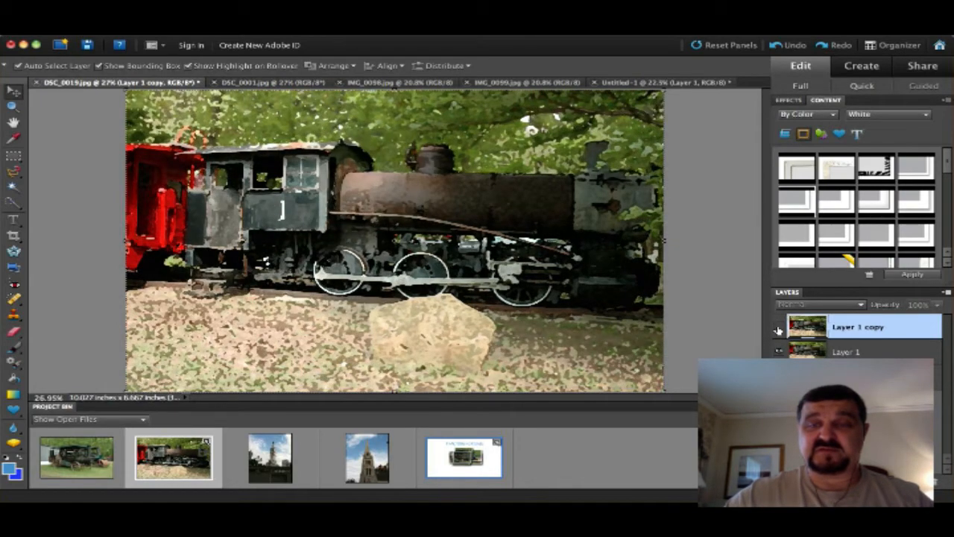
click(778, 328)
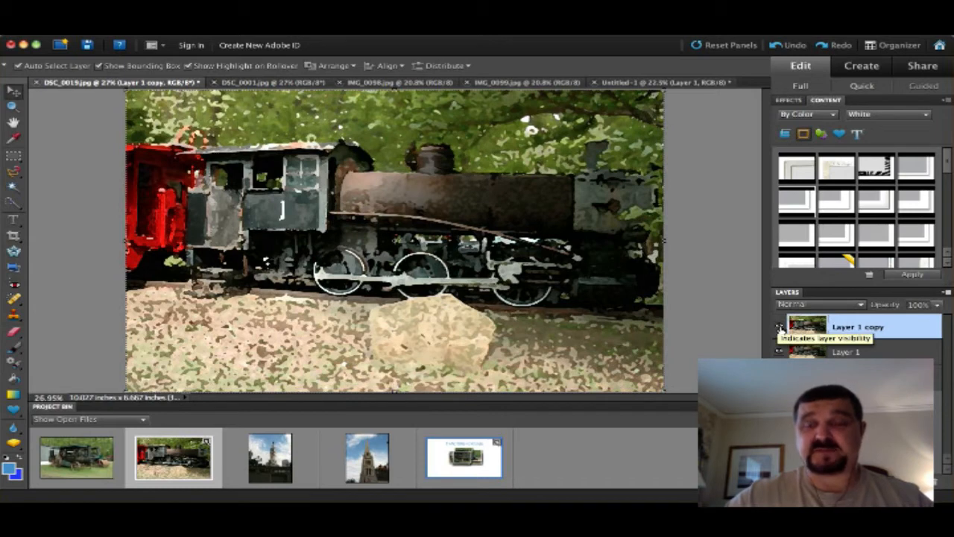
Set Layer 1's blend mode to Screen and Layer 1 copy's blend mode to Multiply
click(881, 354)
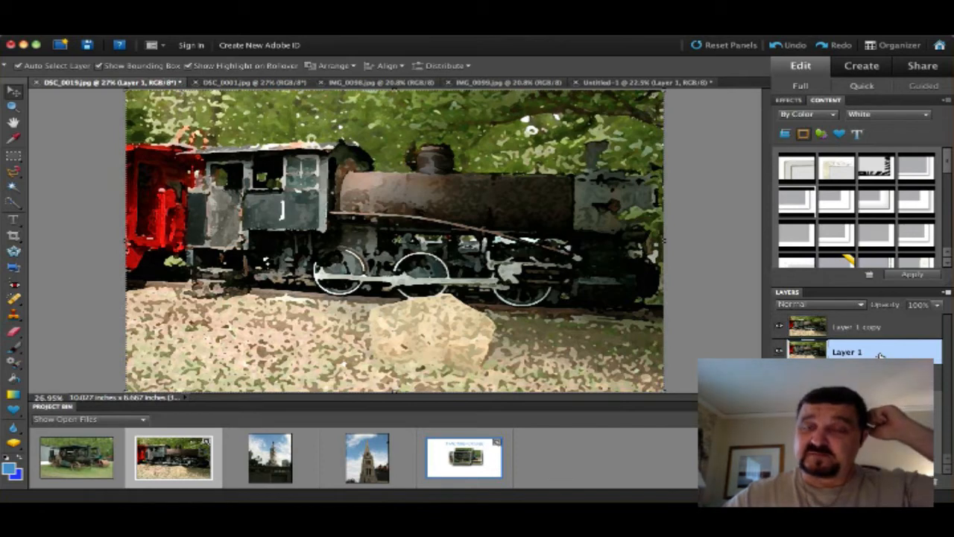
click(862, 306)
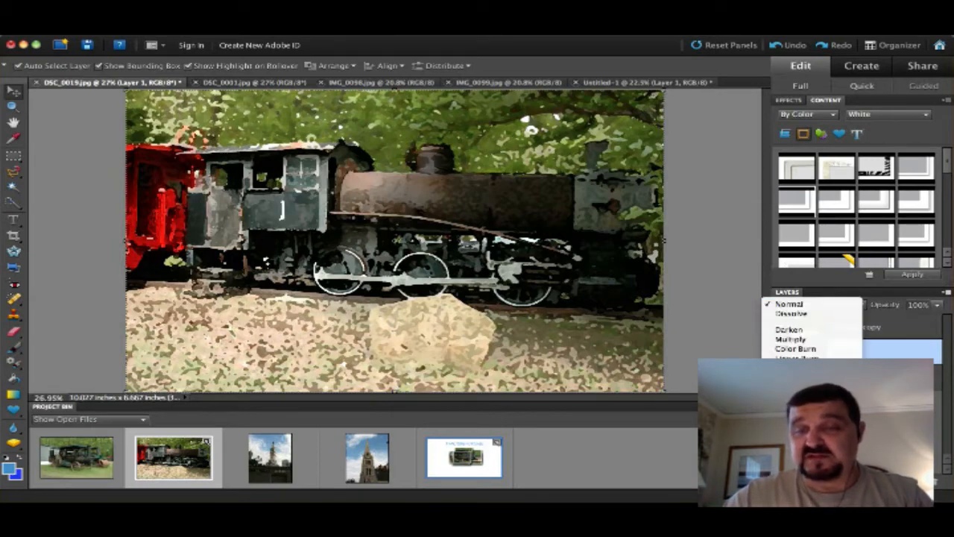
click(790, 392)
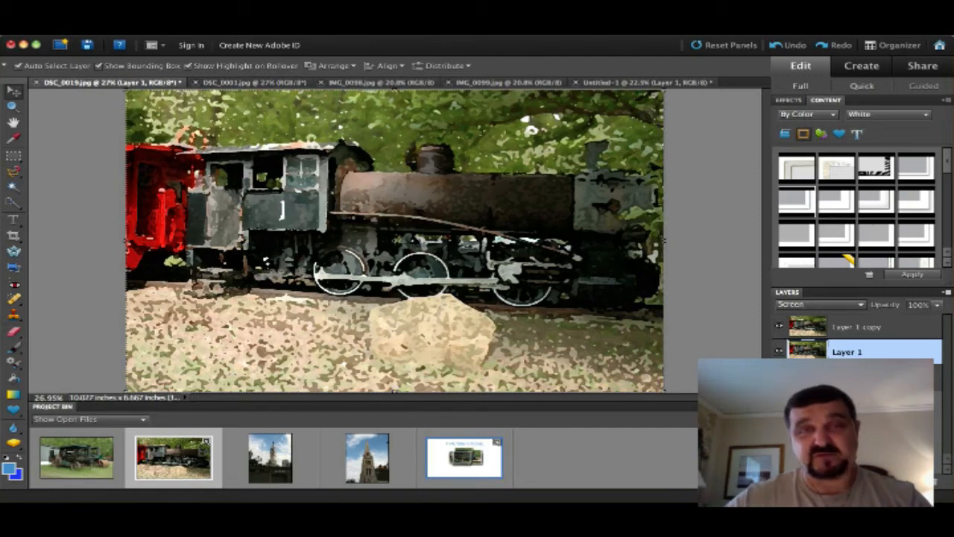
click(855, 331)
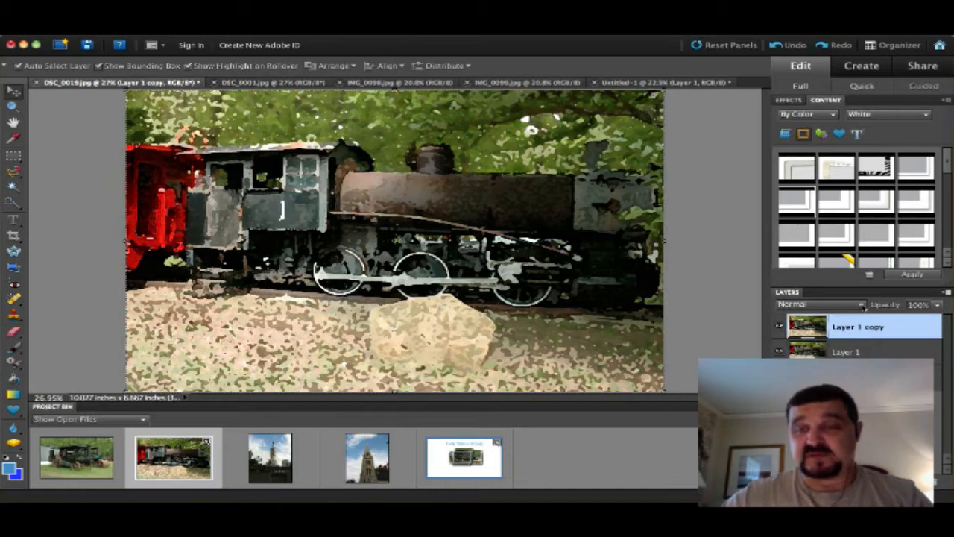
click(861, 305)
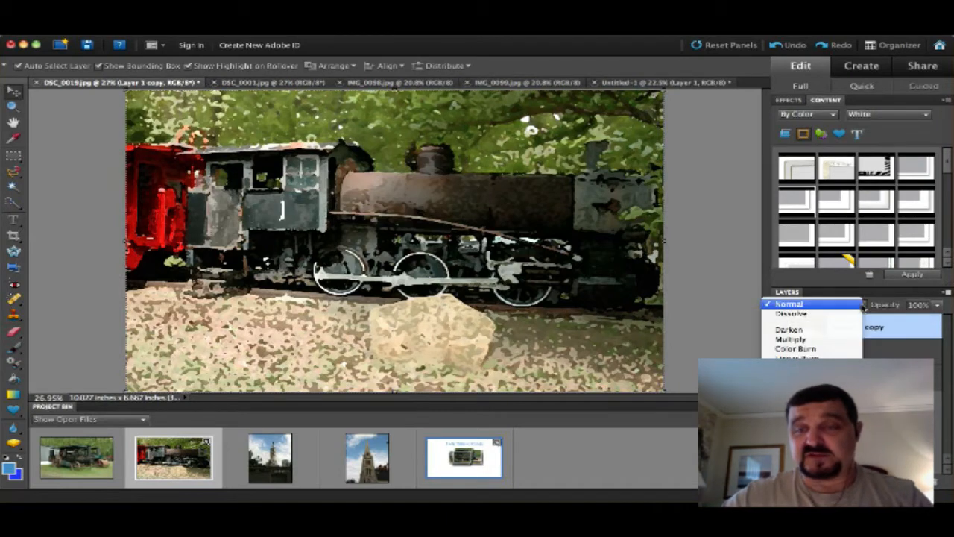
click(796, 339)
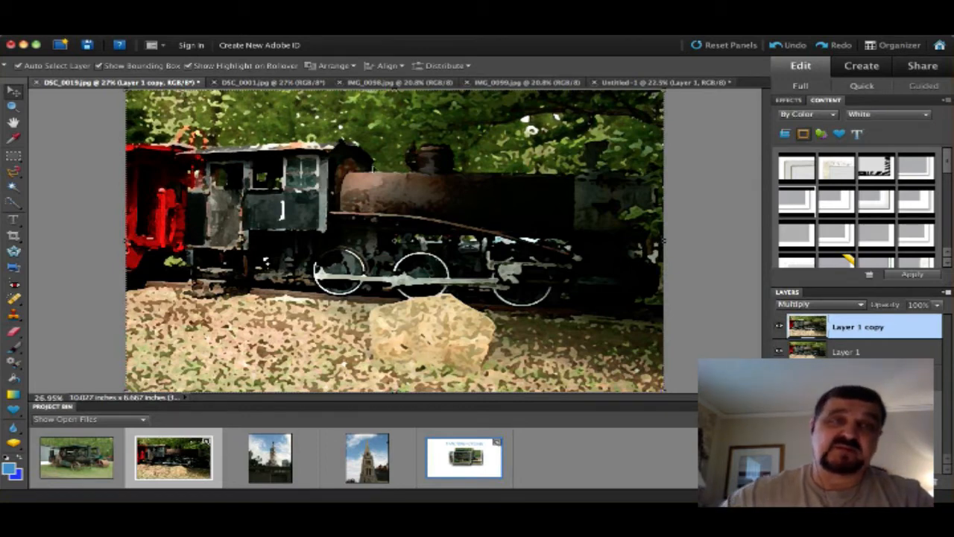
Add a Pattern fill layer above Layer 1 copy, keeping the default name and settings
click(299, 33)
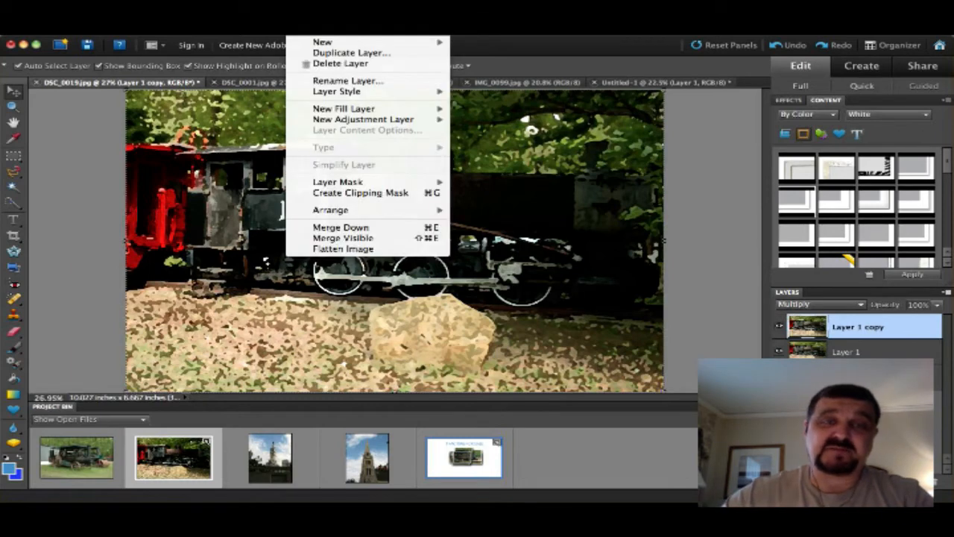
mouse_move(316, 109)
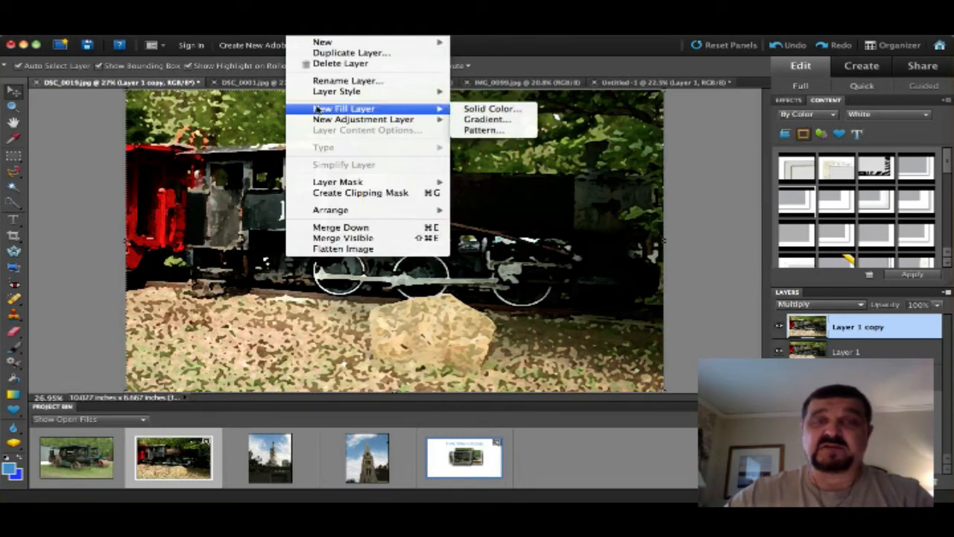
click(472, 131)
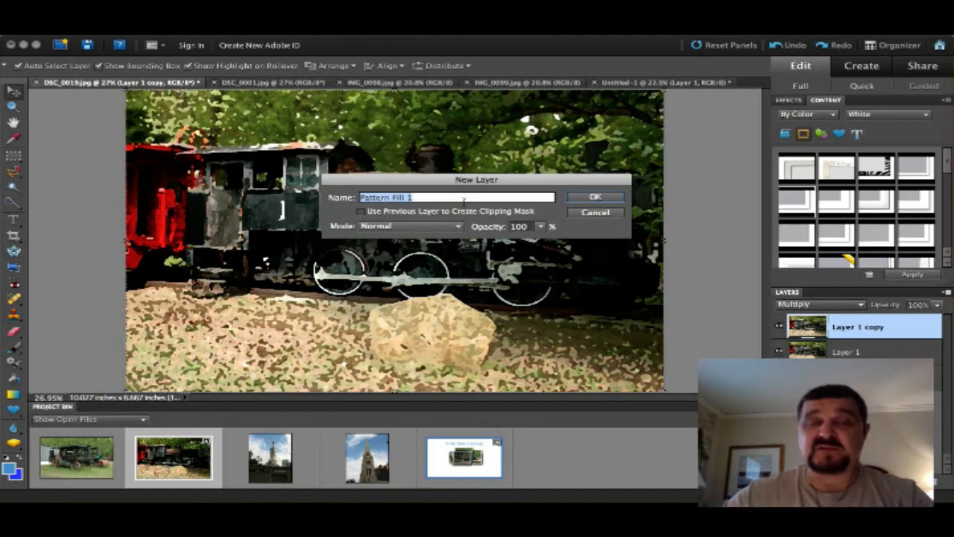
click(582, 199)
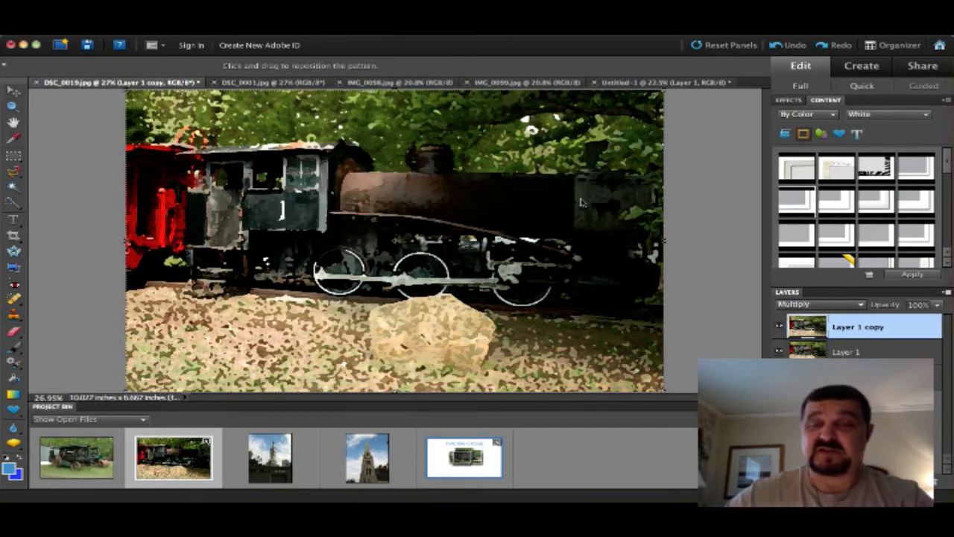
drag(490, 179, 455, 151)
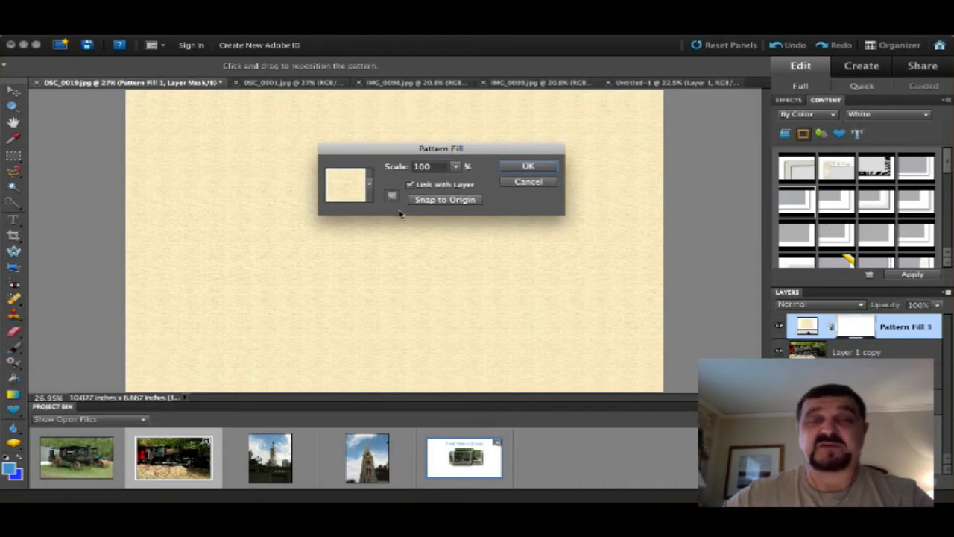
Fill the pattern layer with the first woven texture from the Artist Surfaces set and set its blend mode to Soft Light
click(370, 186)
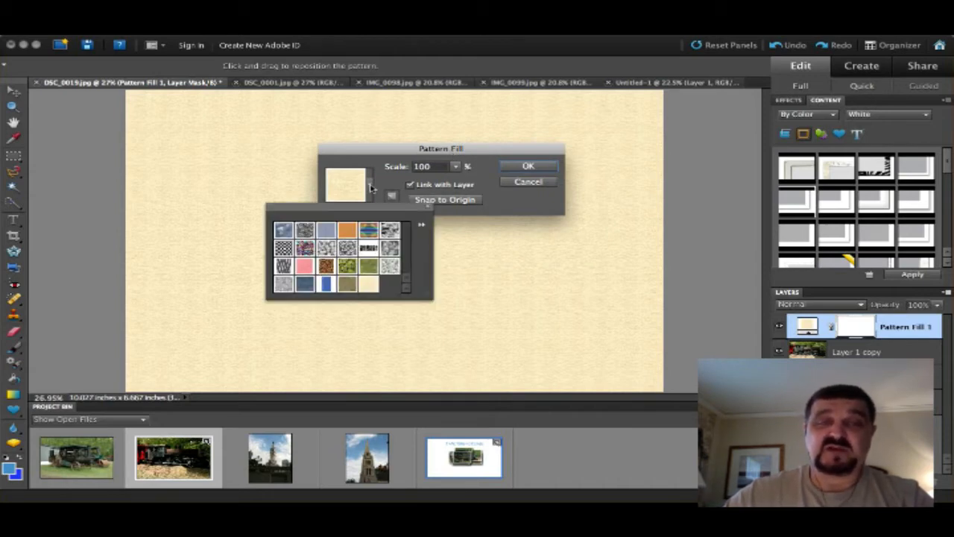
click(421, 224)
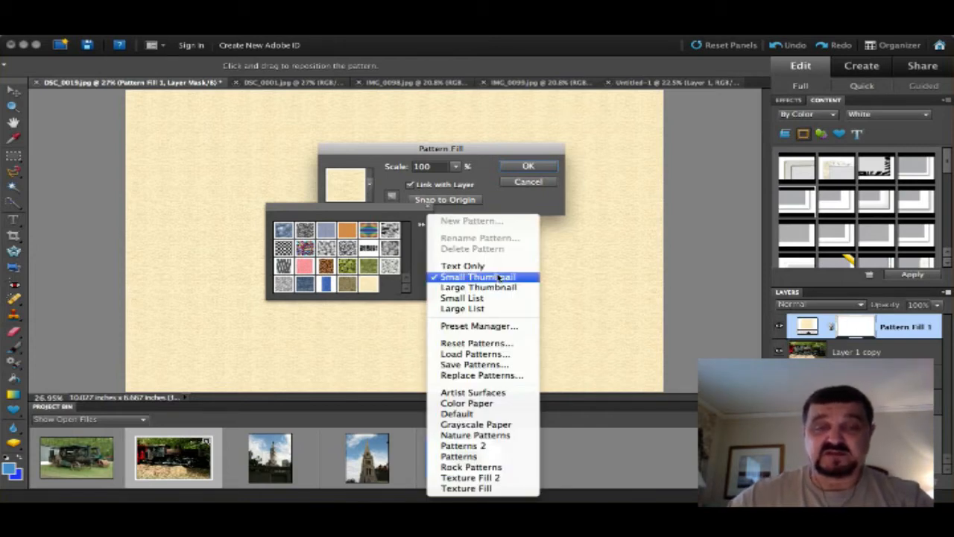
click(480, 393)
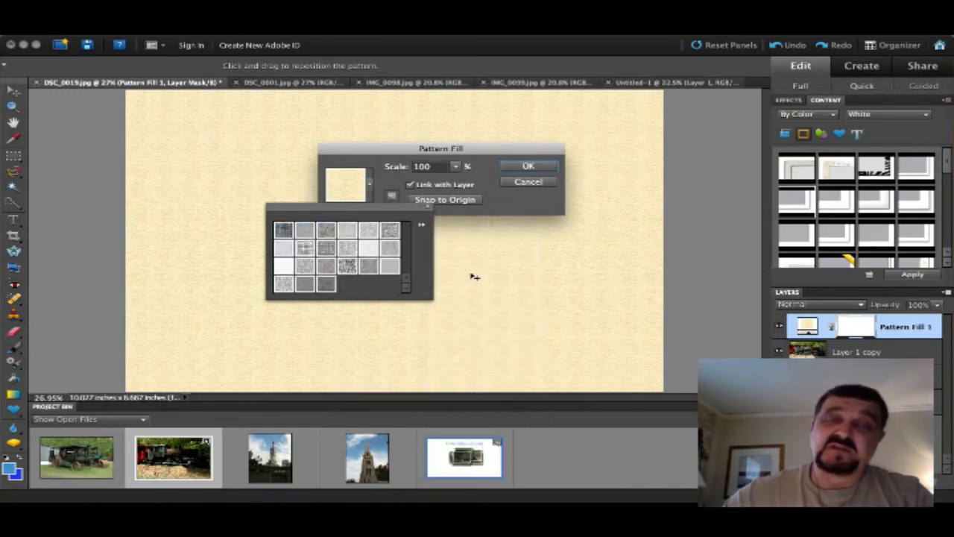
click(282, 231)
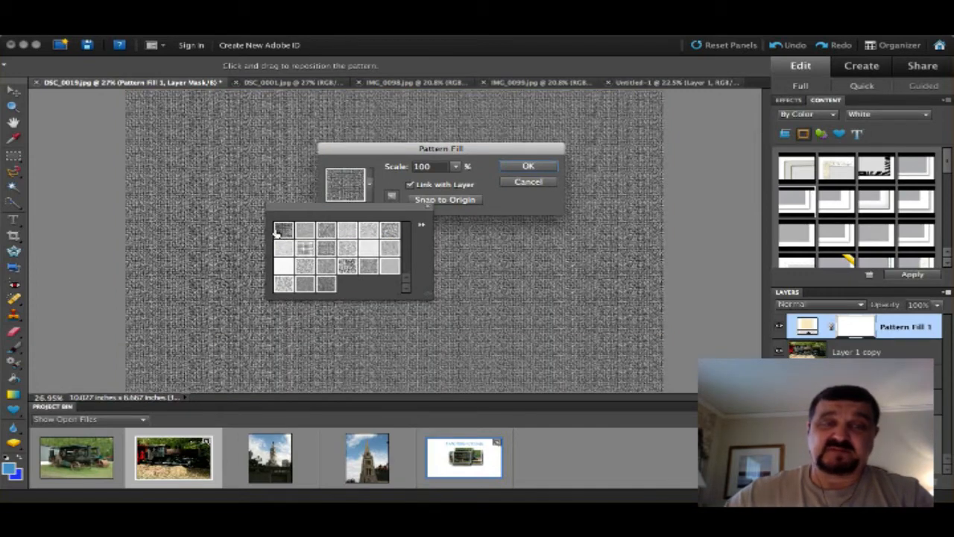
click(371, 184)
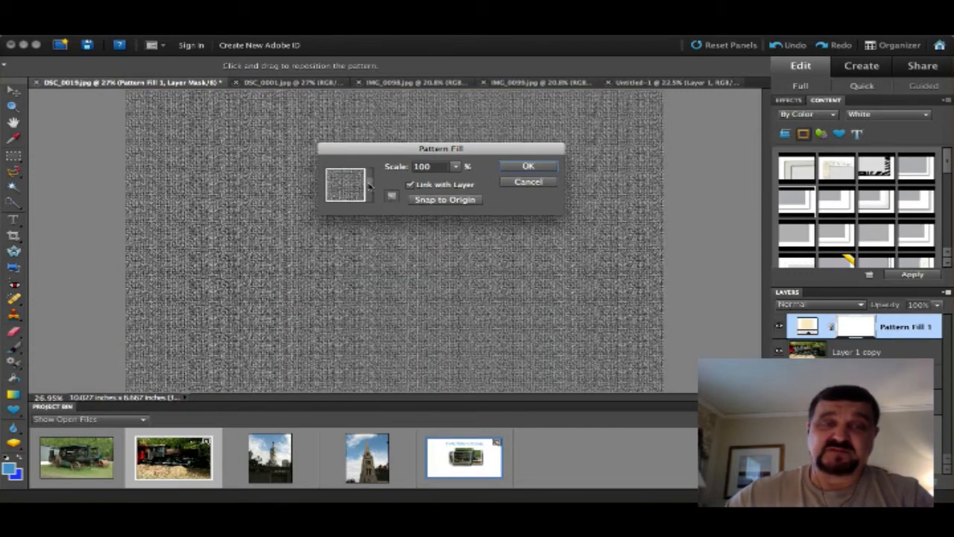
click(527, 167)
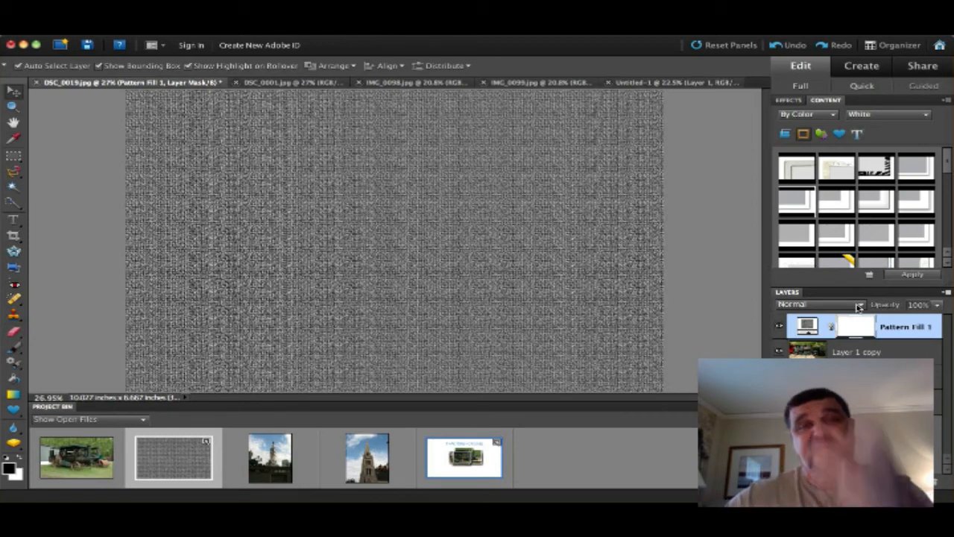
click(858, 306)
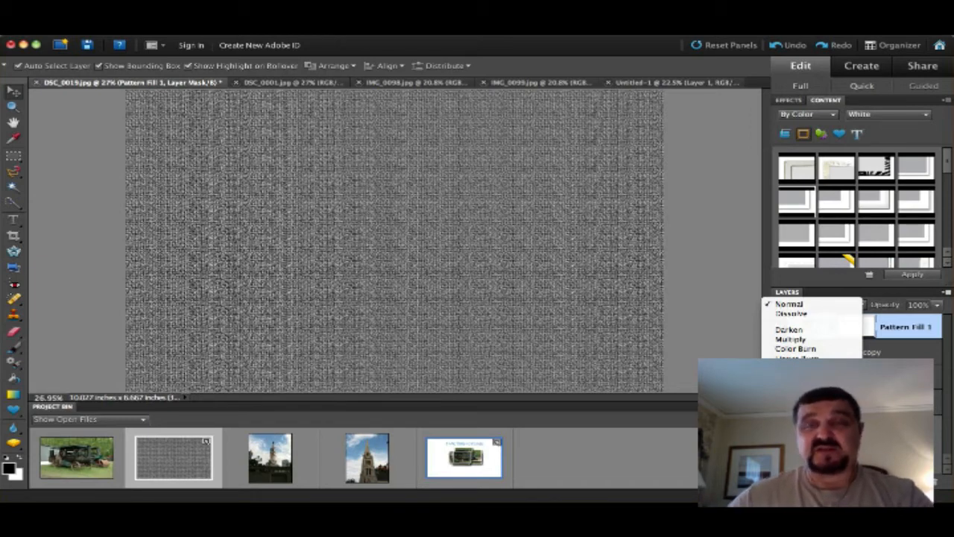
click(790, 448)
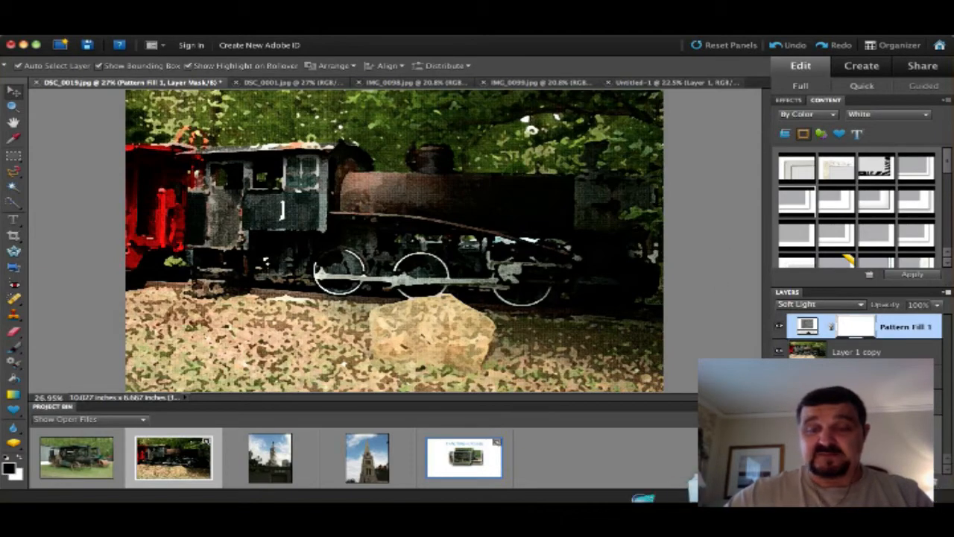
Switch to the Justin.tv channel page in Firefox and post "How was that" in the chat
mouse_move(547, 495)
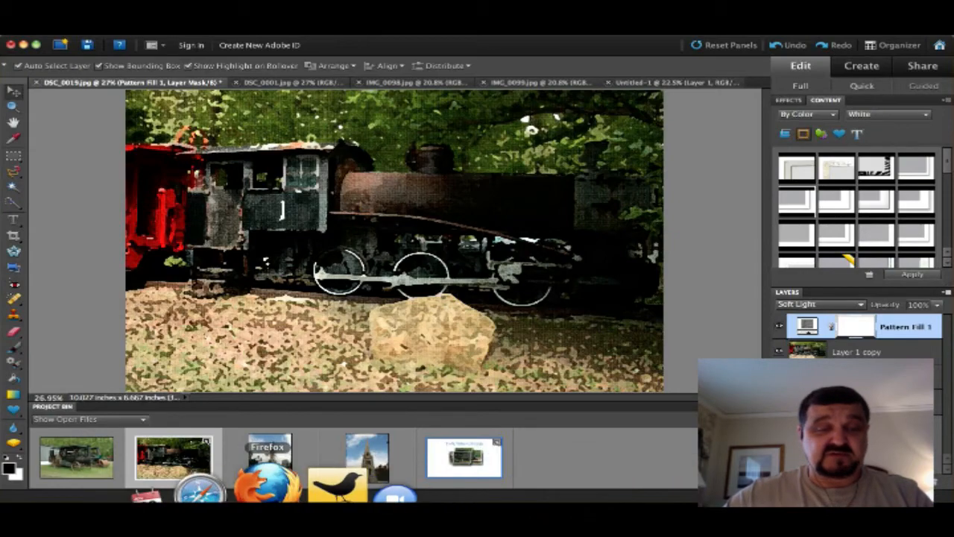
click(212, 488)
click(629, 399)
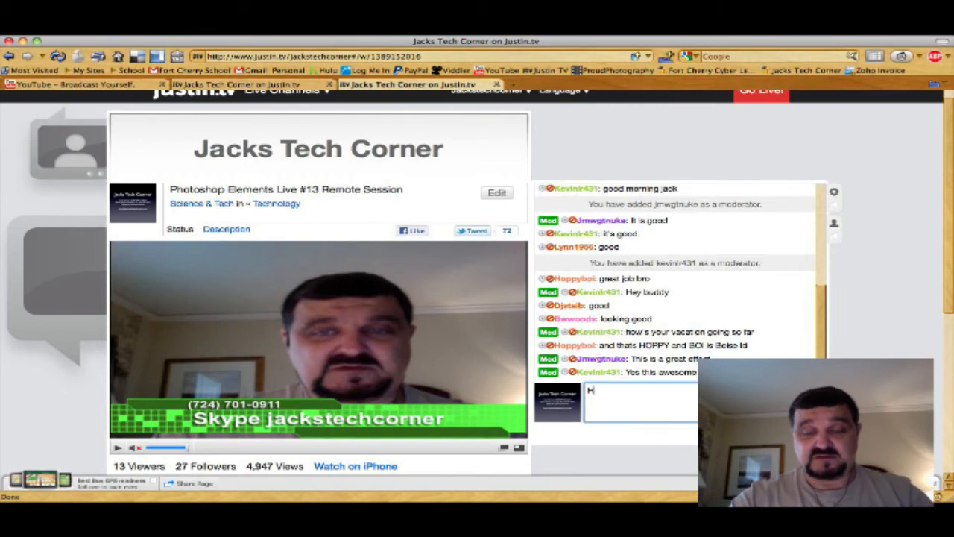
key(Return)
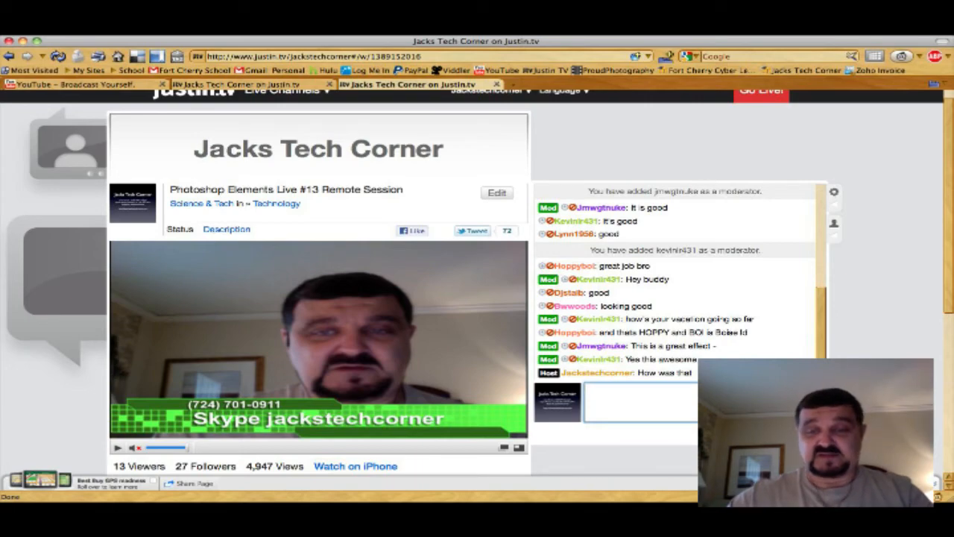
mouse_move(689, 497)
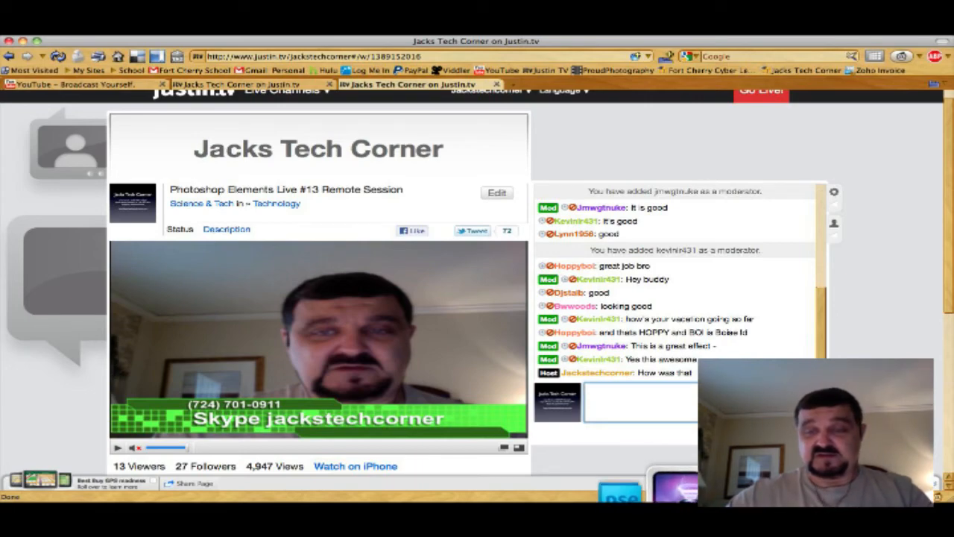
Switch to Wirecast and make the Built-in iSight camera shot live
click(682, 488)
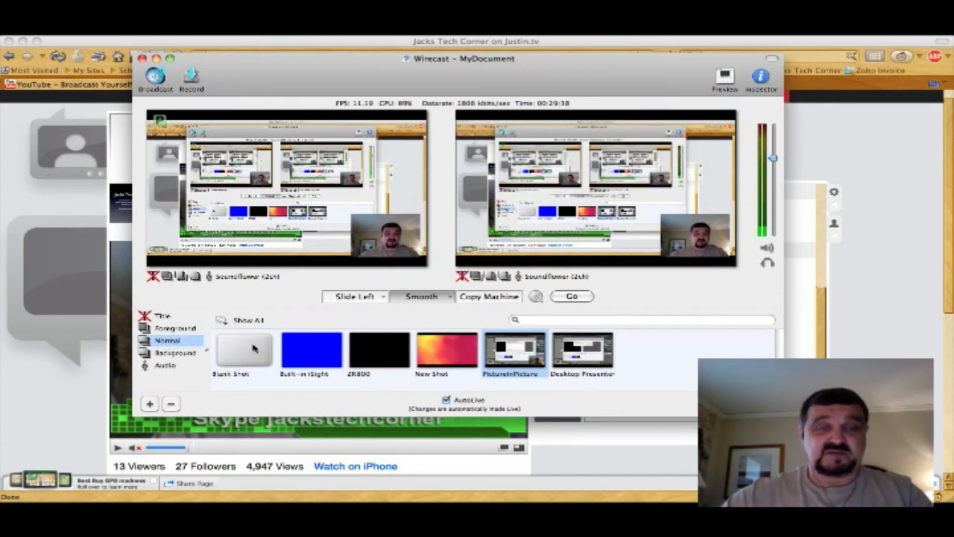
click(301, 351)
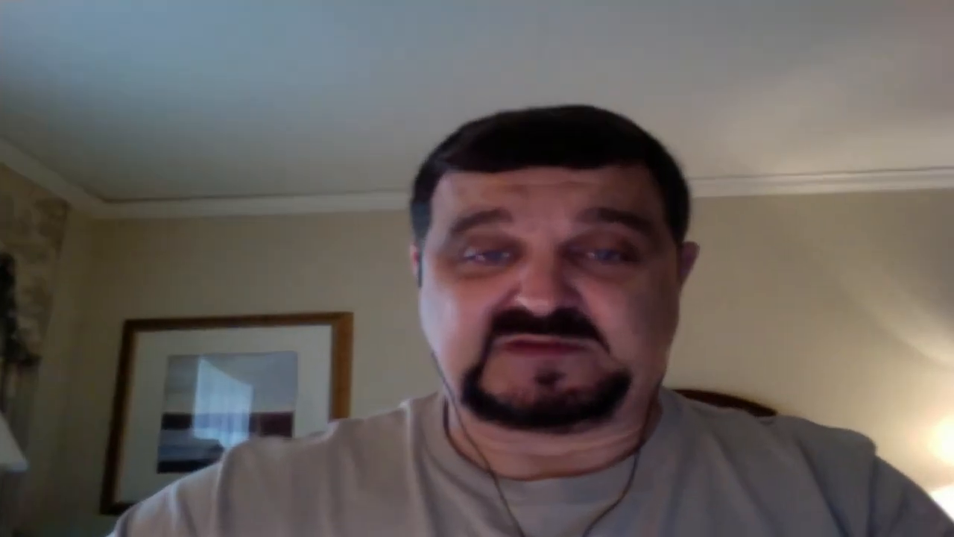
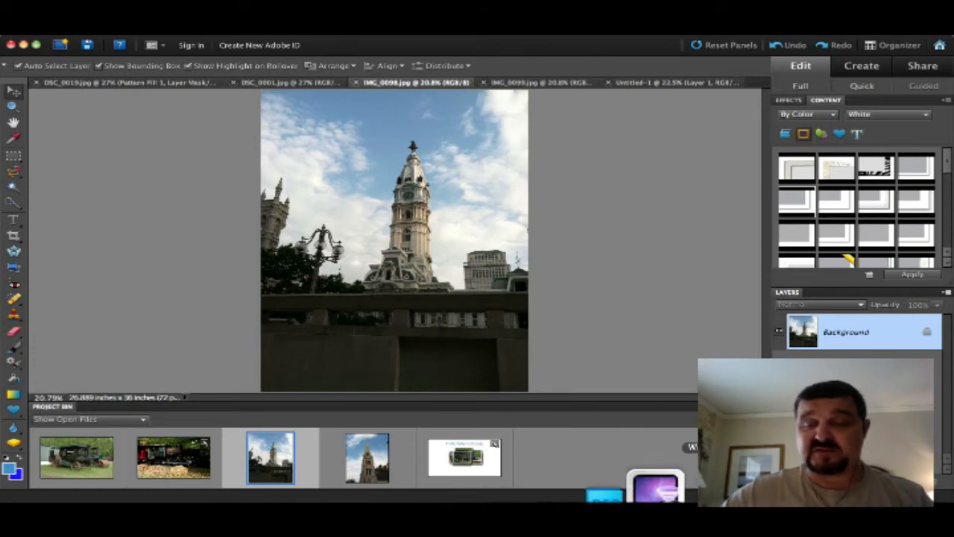
Bring up the Wirecast window, move it lower over the photo and minimize it
click(712, 488)
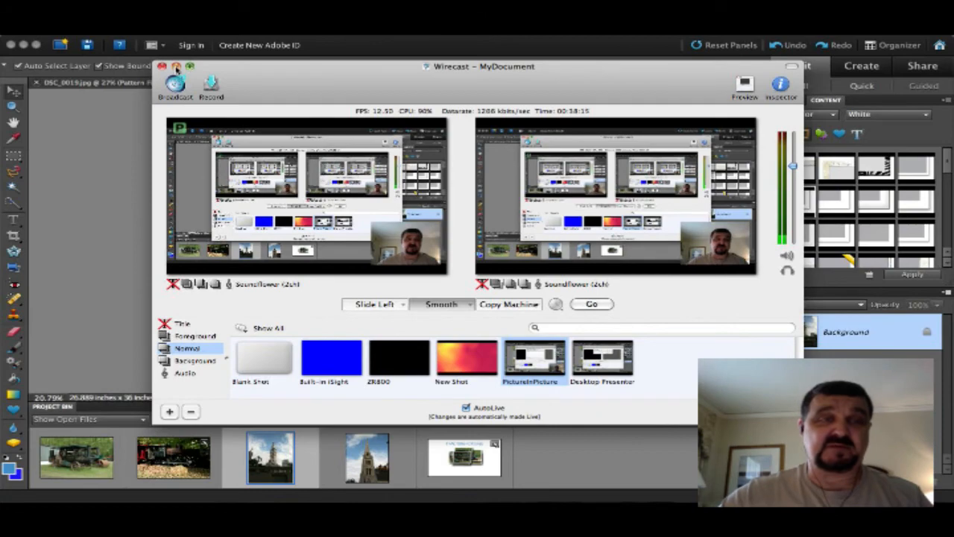
drag(272, 71, 242, 208)
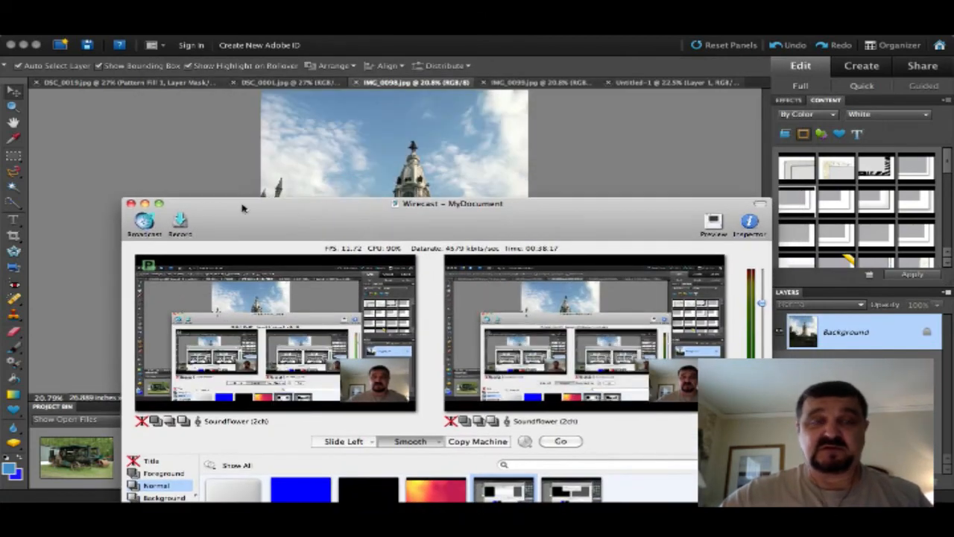
click(145, 203)
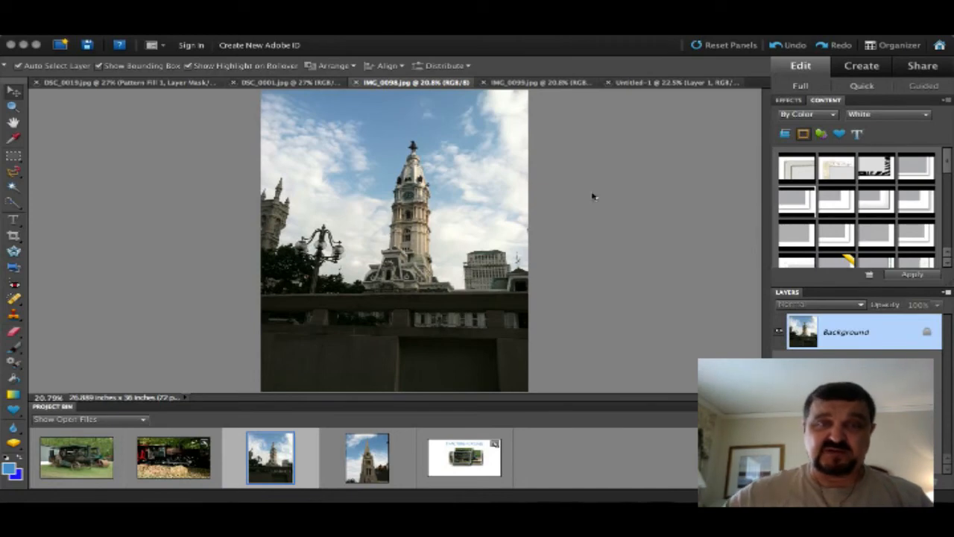
View the church steeple photo IMG_0099.jpg and return to the clock tower photo IMG_0098.jpg
click(545, 84)
click(545, 83)
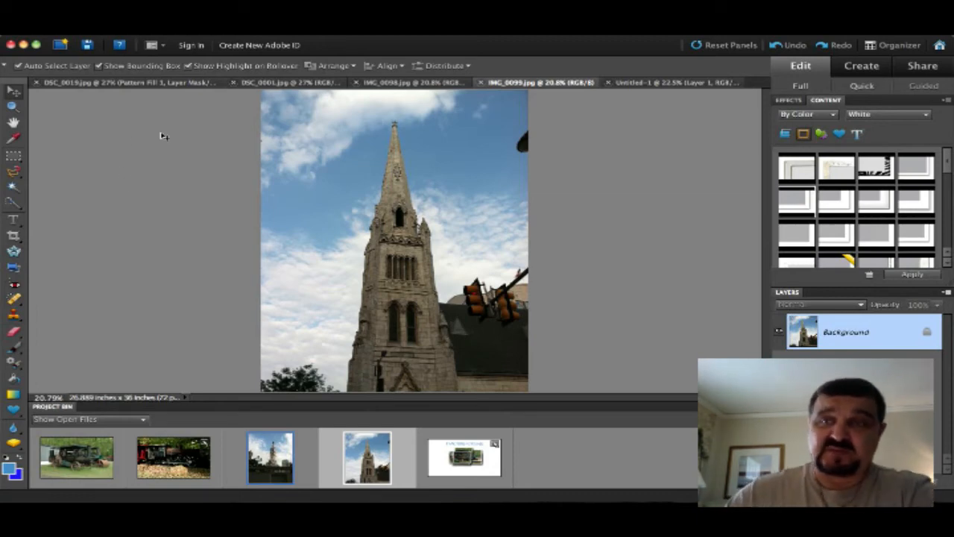
click(410, 83)
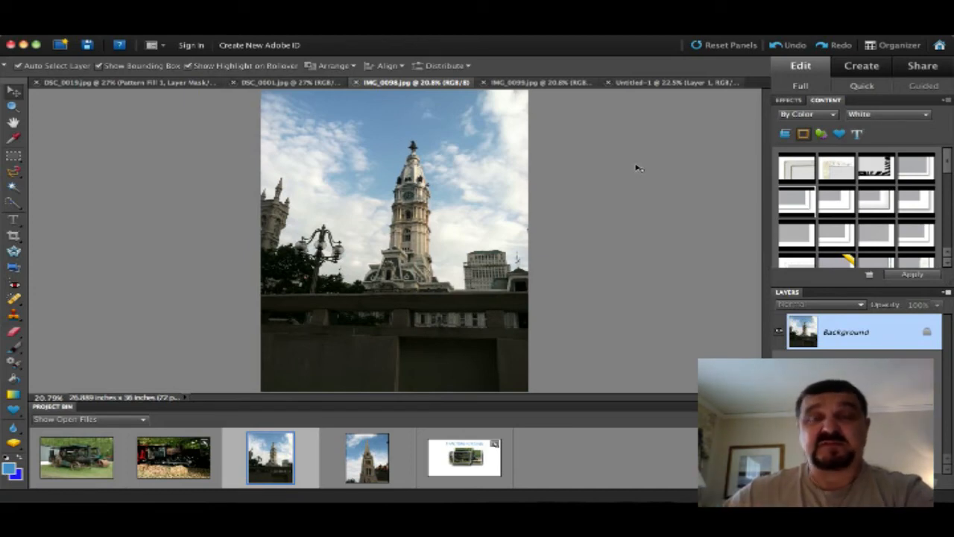
Read the Fix Keystone Distortion guided edit's instructions and open Correct Camera Distortion for IMG_0098.jpg
click(924, 87)
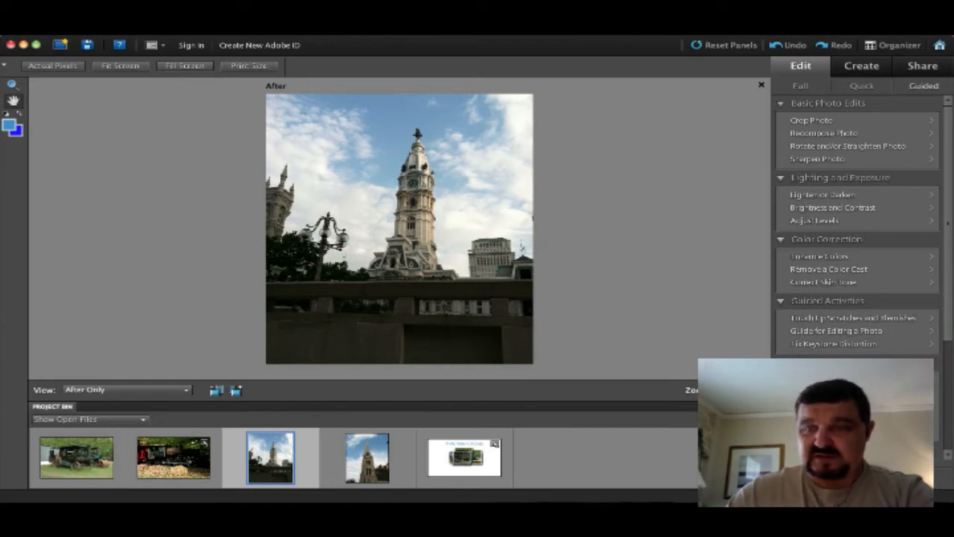
scroll(937, 359, down, 5)
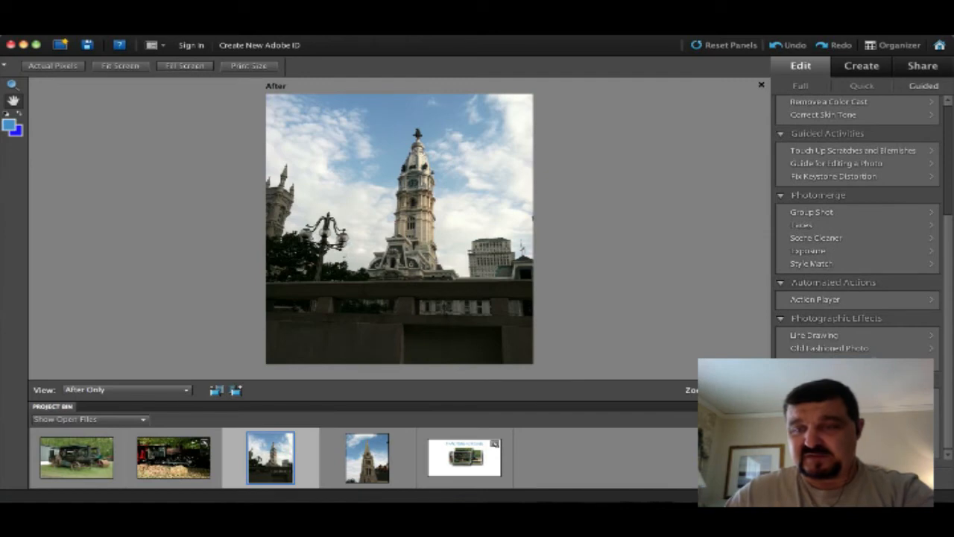
scroll(857, 223, up, 1)
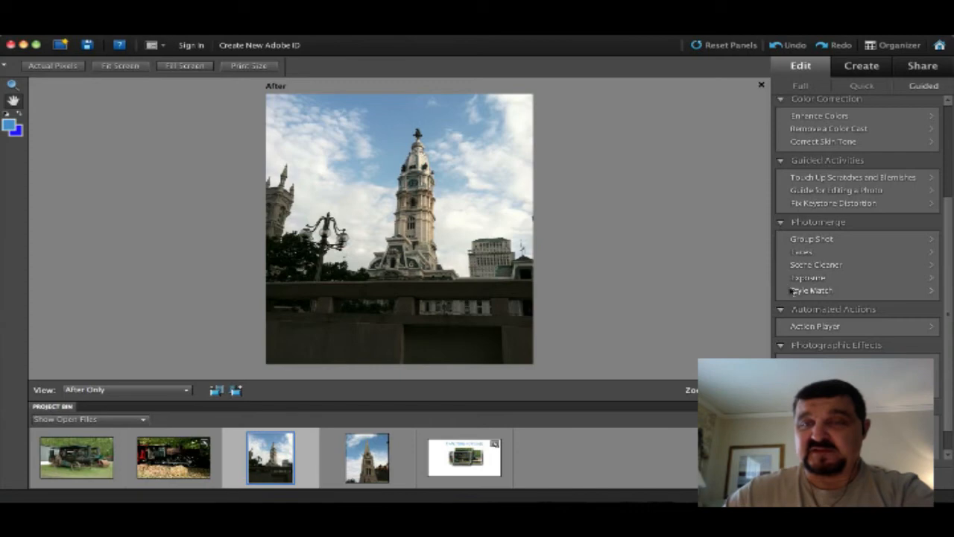
click(819, 203)
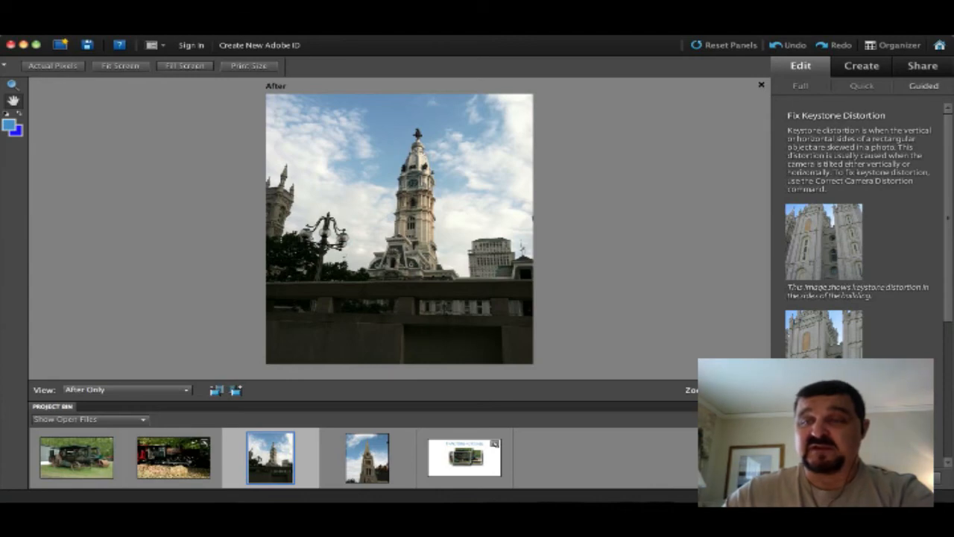
scroll(857, 224, down, 5)
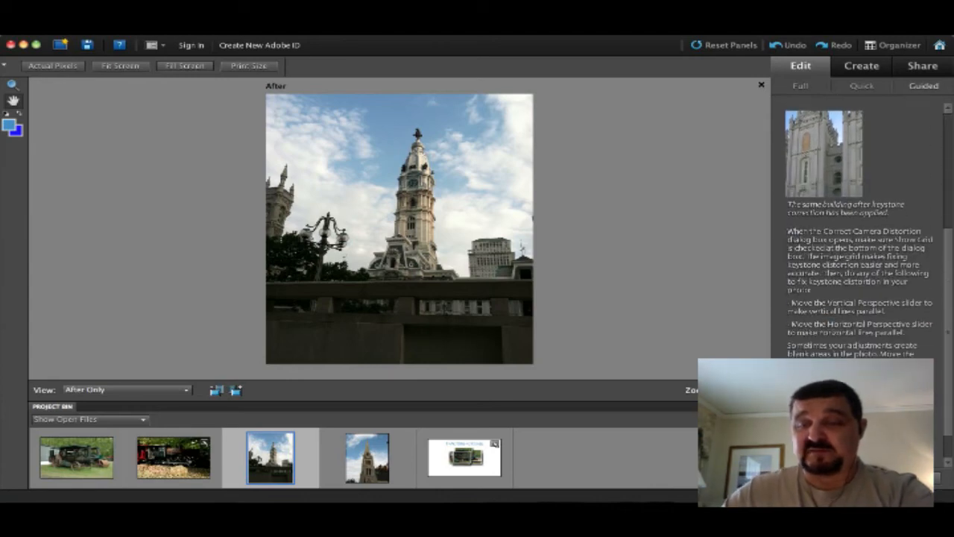
scroll(857, 224, down, 1)
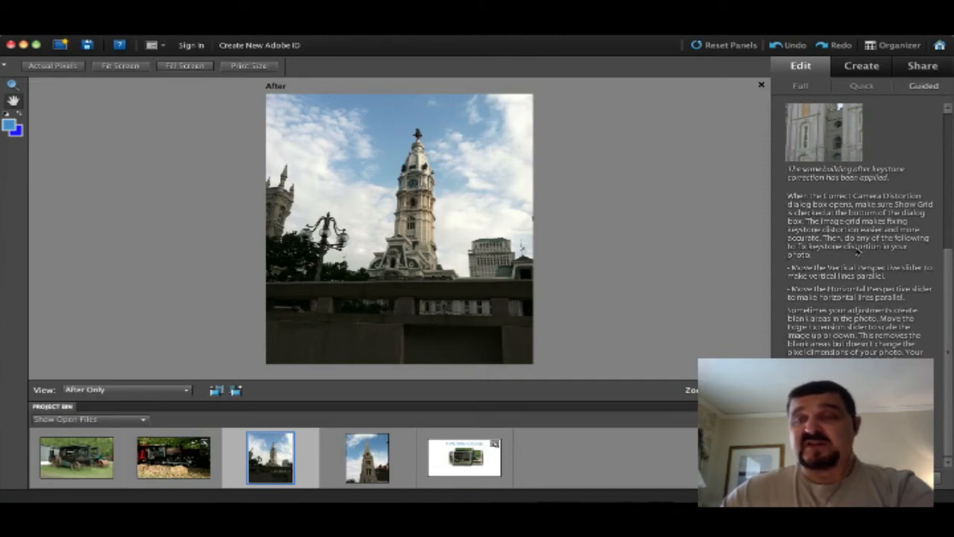
scroll(941, 286, up, 3)
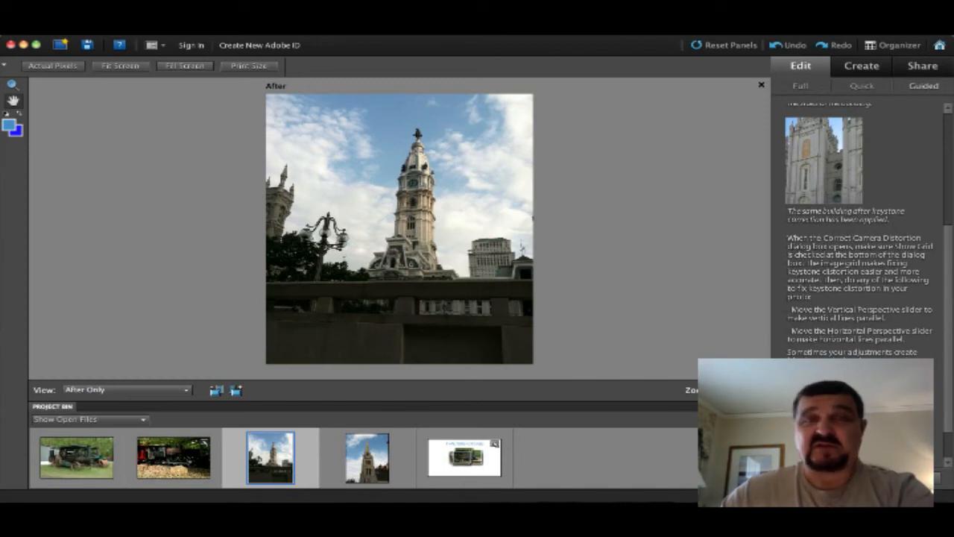
scroll(868, 231, down, 2)
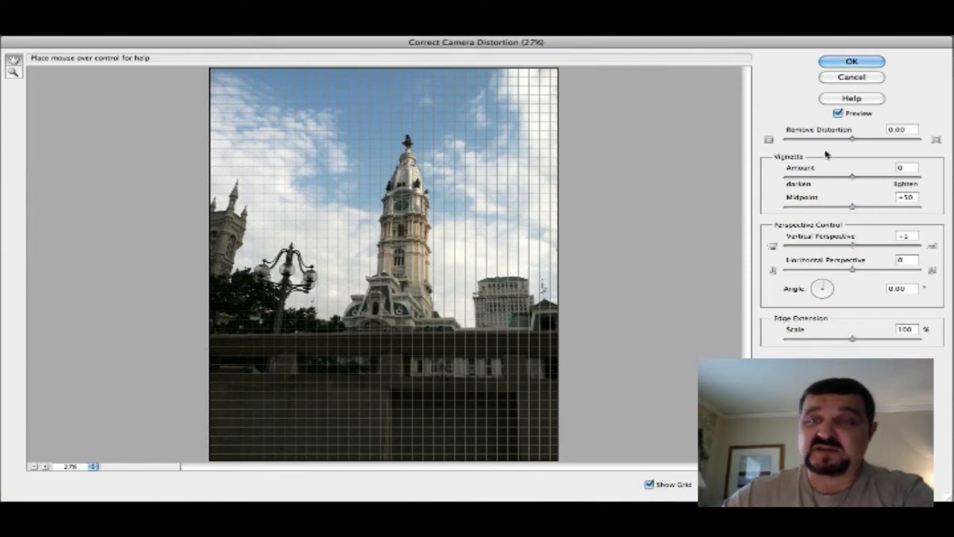
Correct the tower's distortion with Remove Distortion at -3.00 and Vertical Perspective at -43, and apply it
click(852, 139)
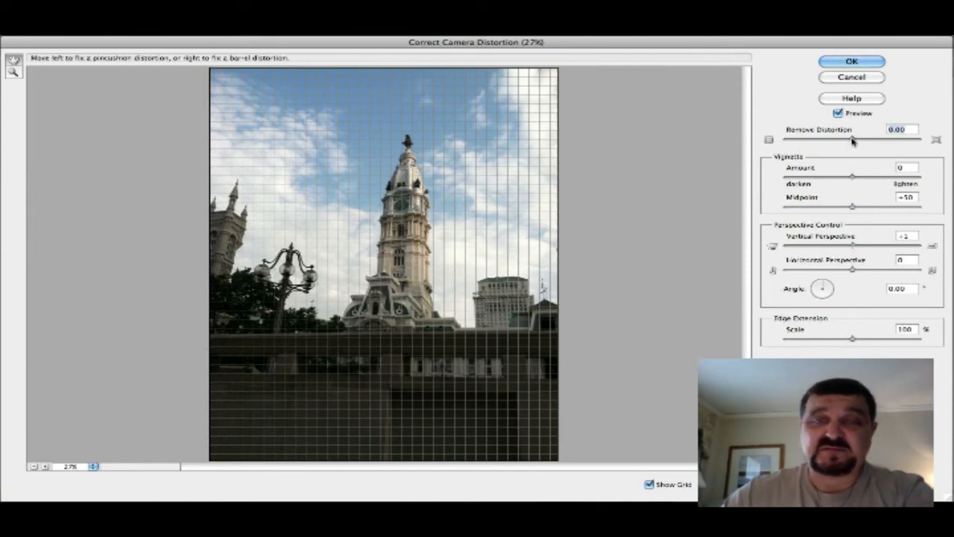
mouse_move(852, 139)
mouse_down()
mouse_move(877, 140)
mouse_move(849, 143)
mouse_up()
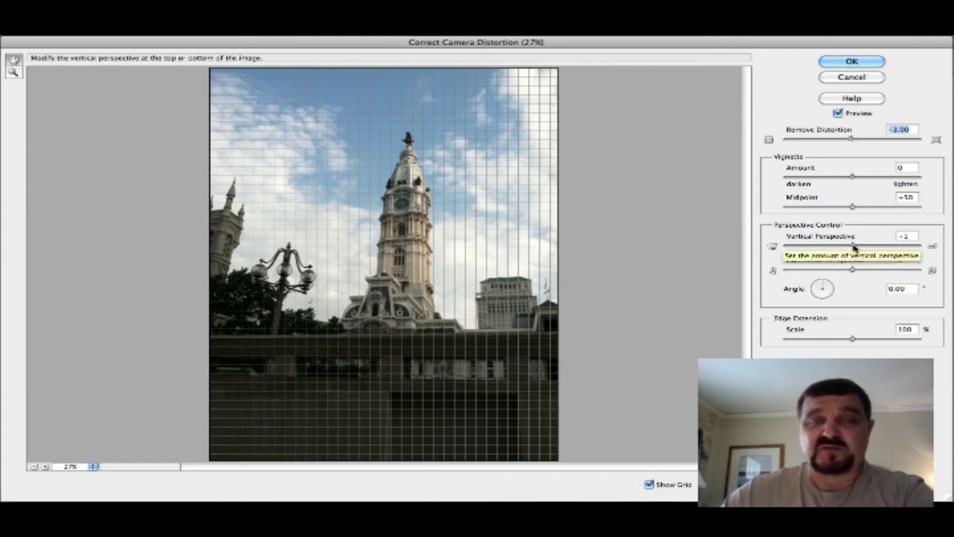
drag(854, 246, 825, 249)
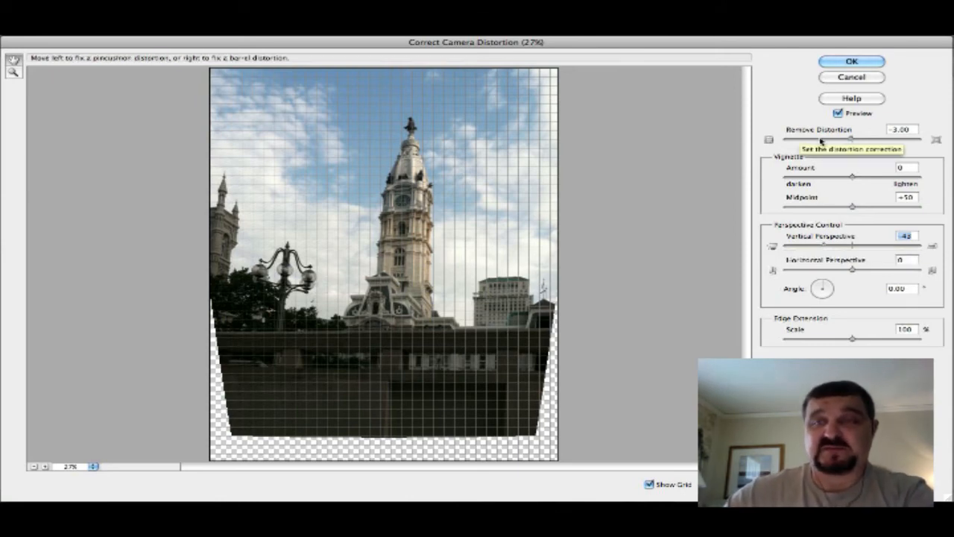
click(851, 62)
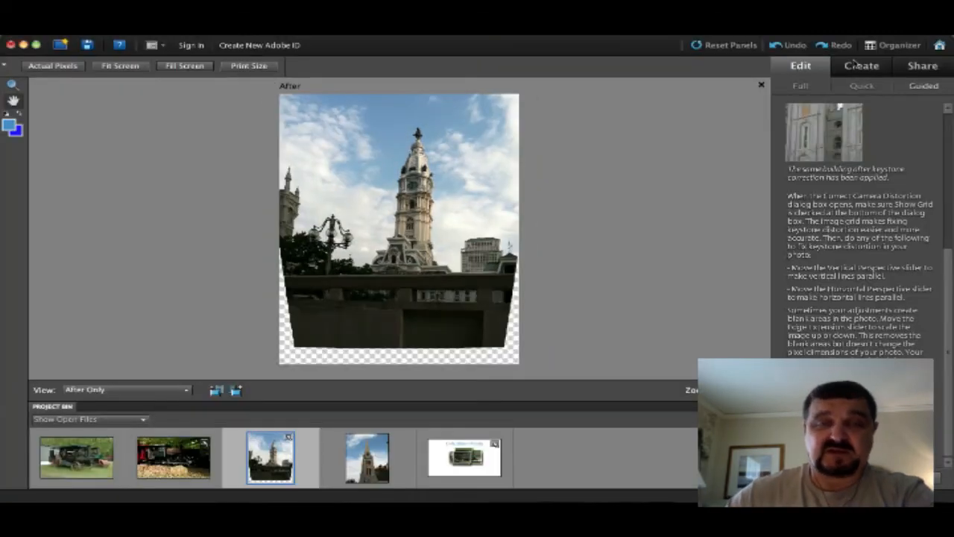
Return to Full edit and crop the photo to its full width and about 33.875 inches high, removing the transparent strip below the wall
click(801, 88)
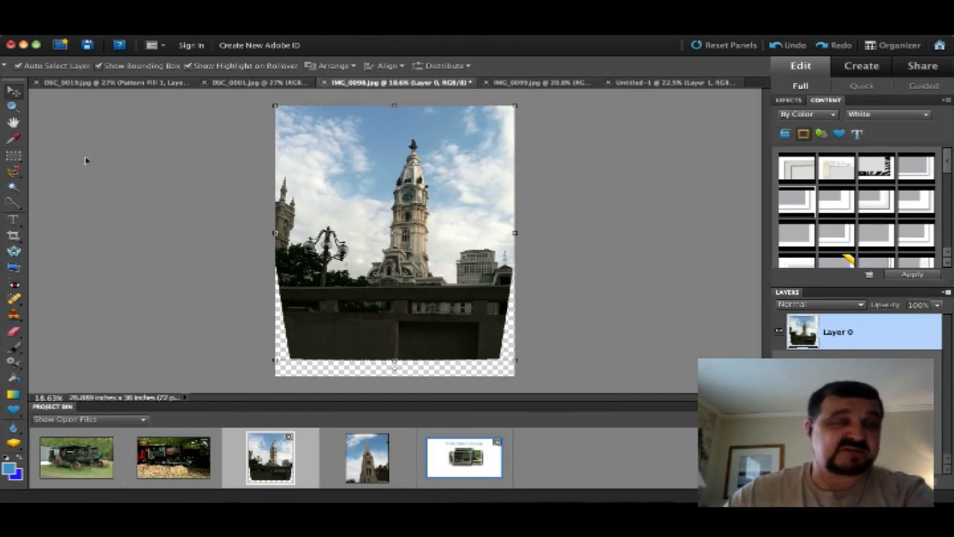
click(14, 236)
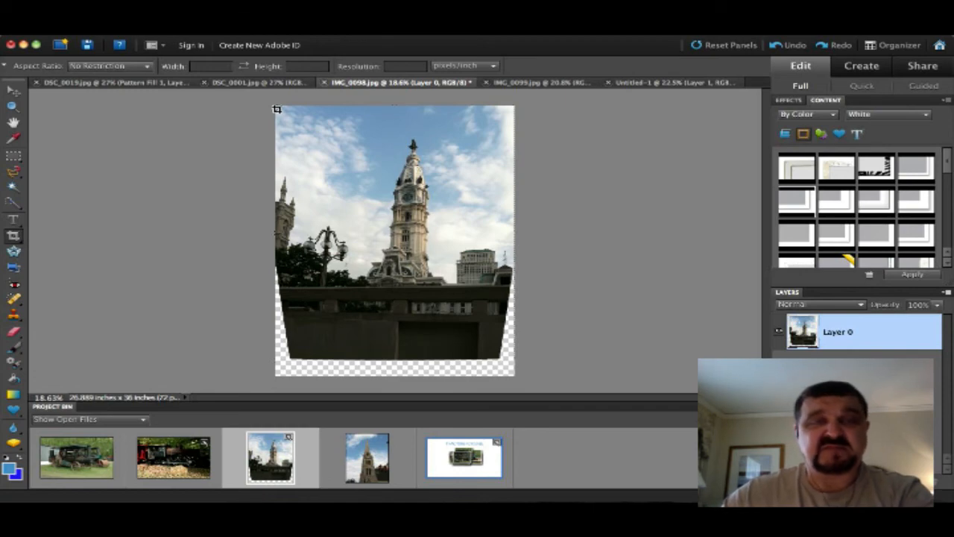
drag(349, 112, 485, 225)
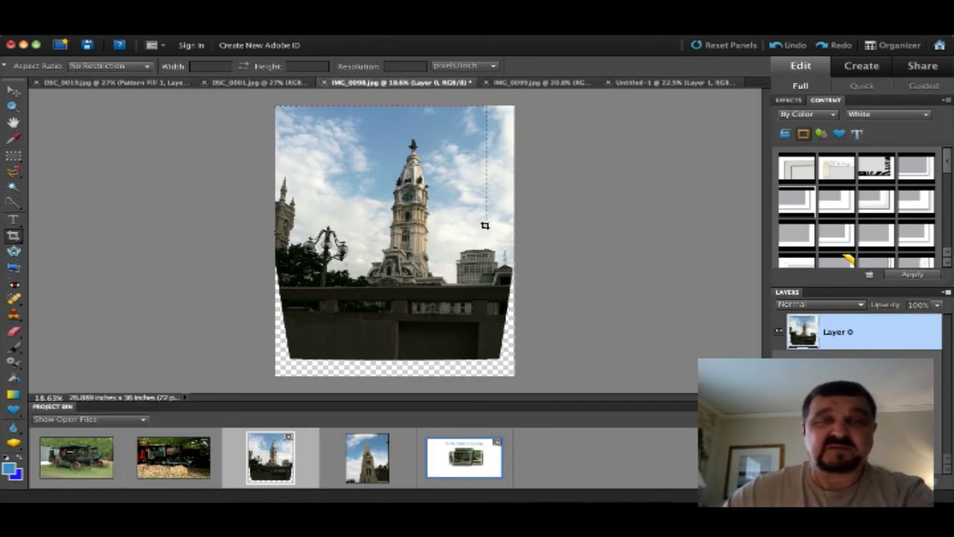
drag(515, 258, 516, 310)
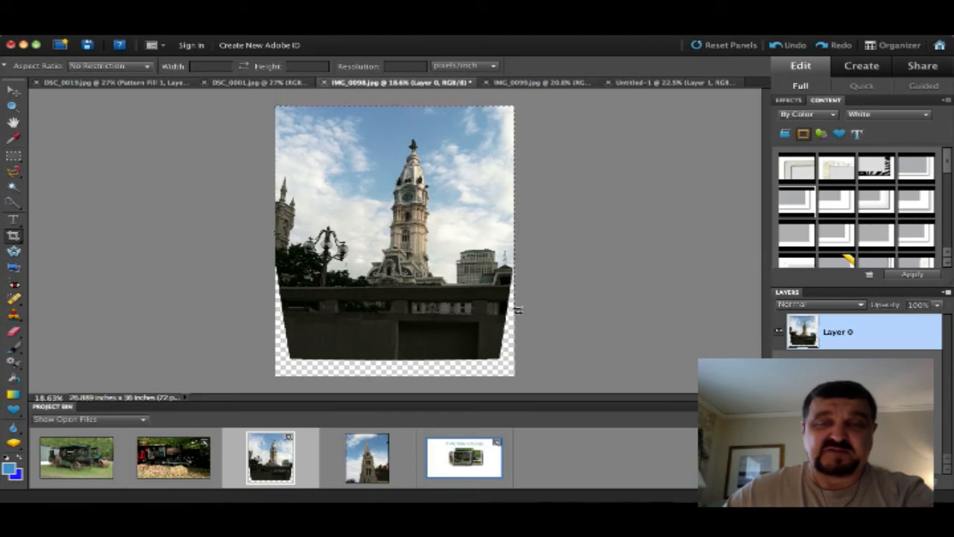
drag(517, 310, 516, 355)
click(483, 366)
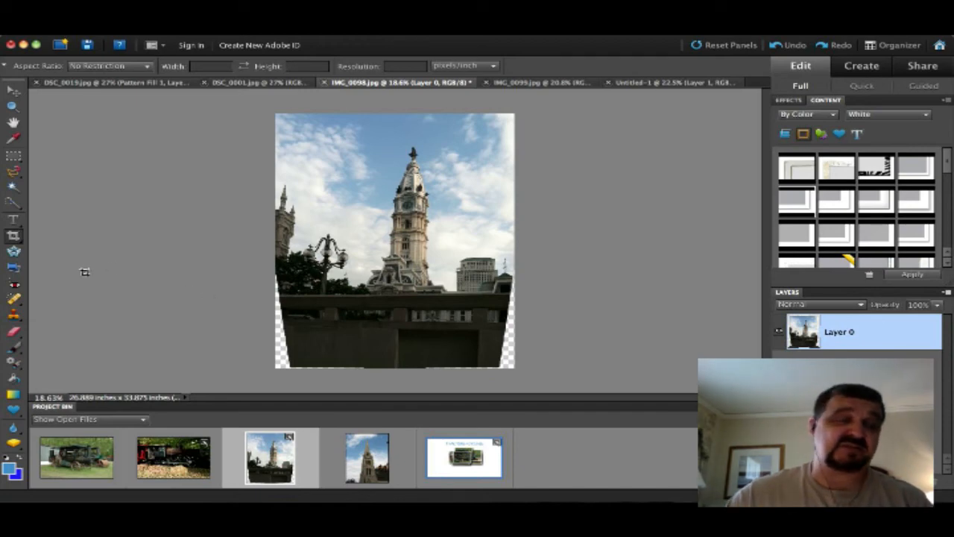
Clone dark foliage and wall over the upper part of the transparent wedge at the photo's left edge with a 150 px Clone Stamp
click(13, 315)
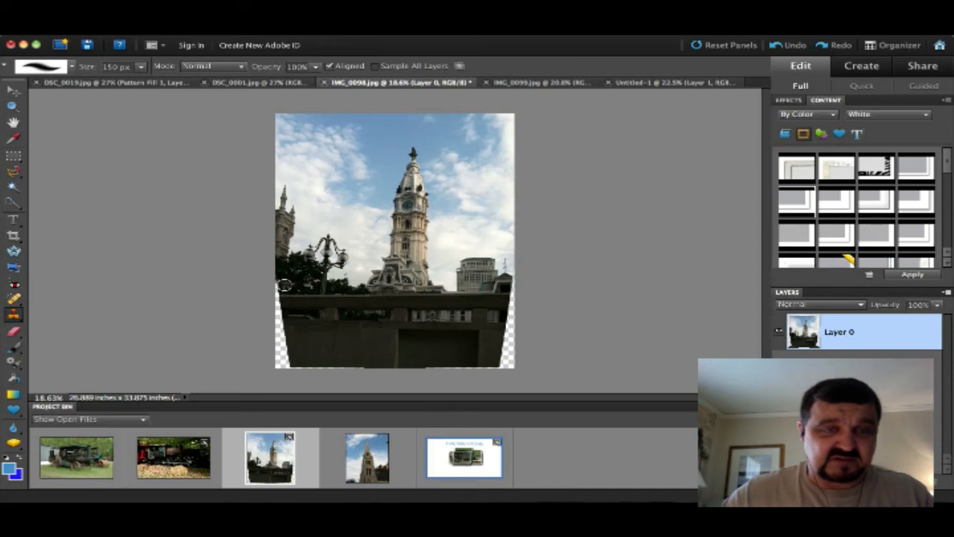
click(275, 291)
click(277, 291)
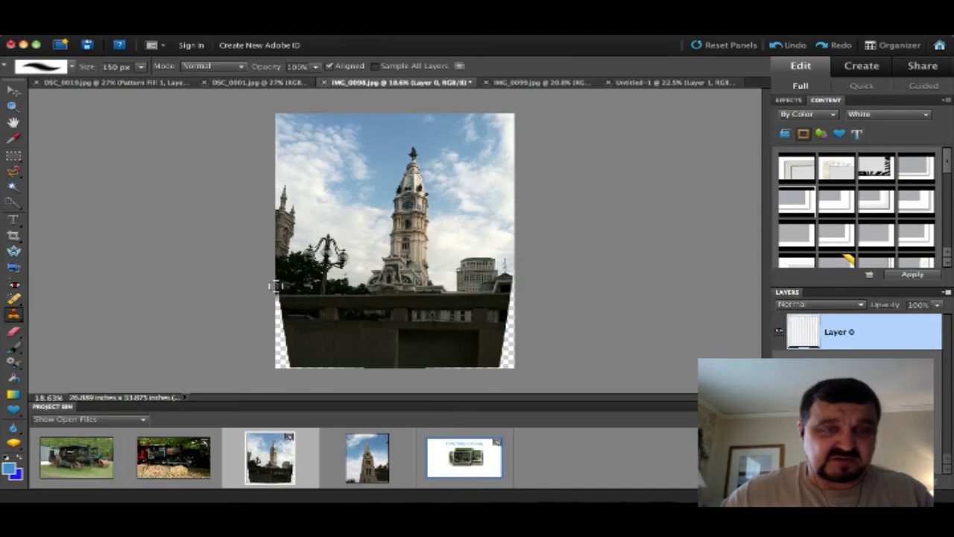
click(275, 290)
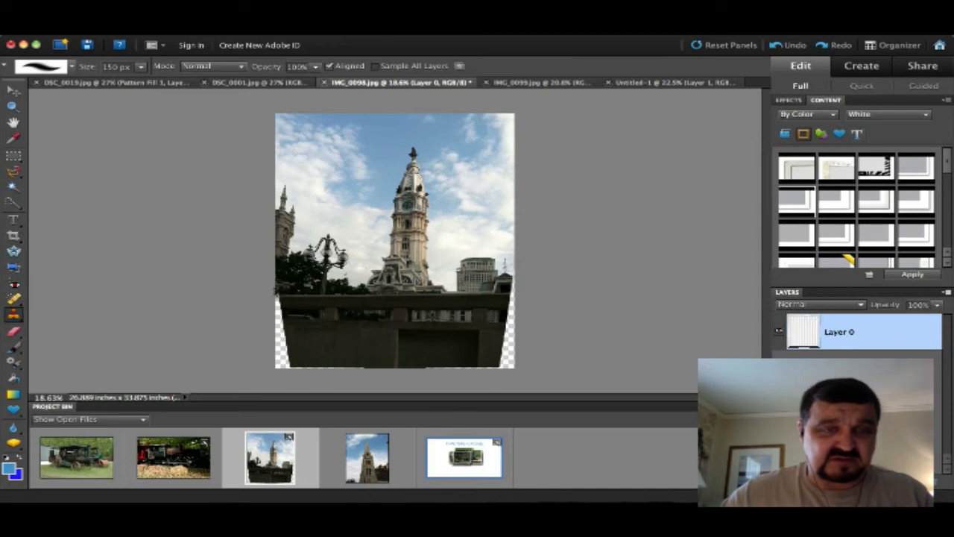
click(276, 301)
click(276, 306)
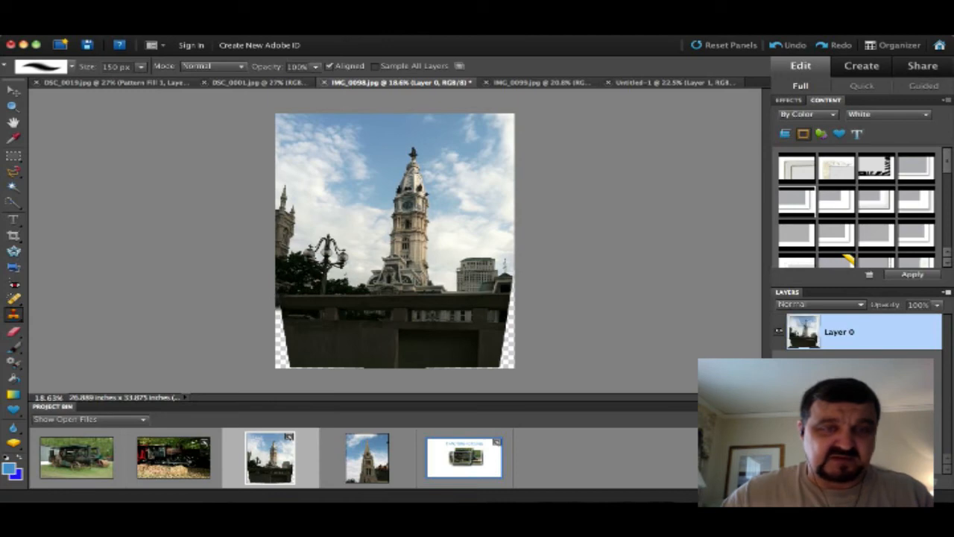
click(279, 306)
click(279, 309)
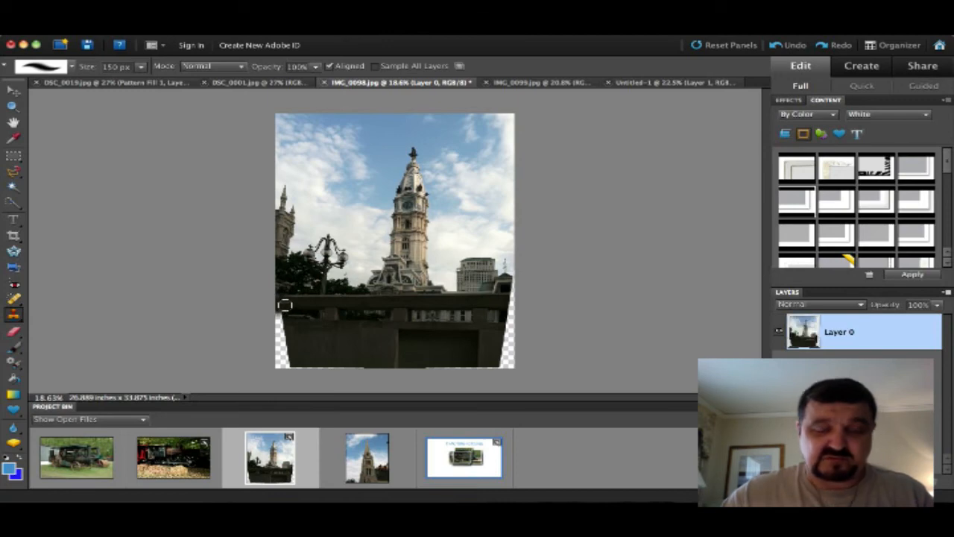
Enlarge the Clone Stamp to 250 px and clone the wall over the middle of the transparent wedge at the photo's left edge
key(bracketright)
key(bracketright)
key(bracketright)
key(bracketright)
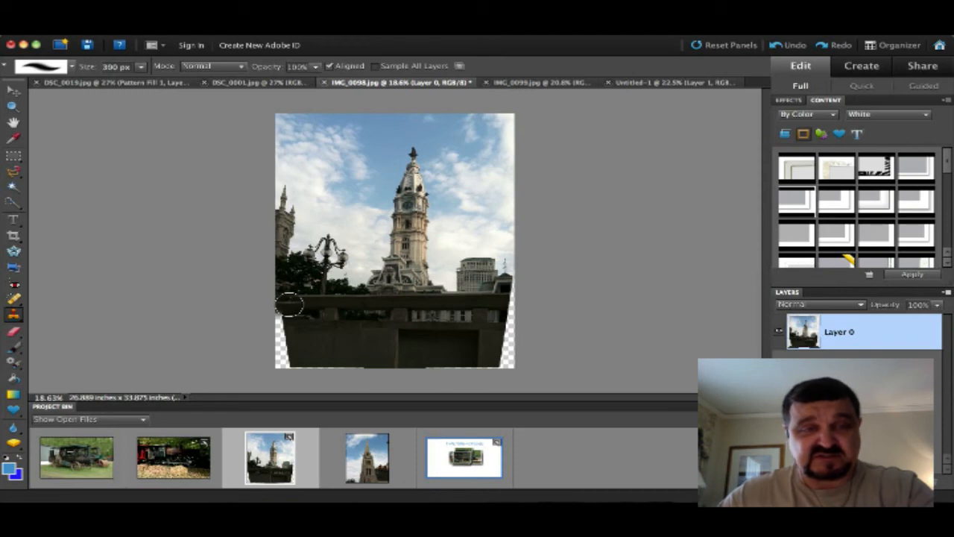
key(bracketleft)
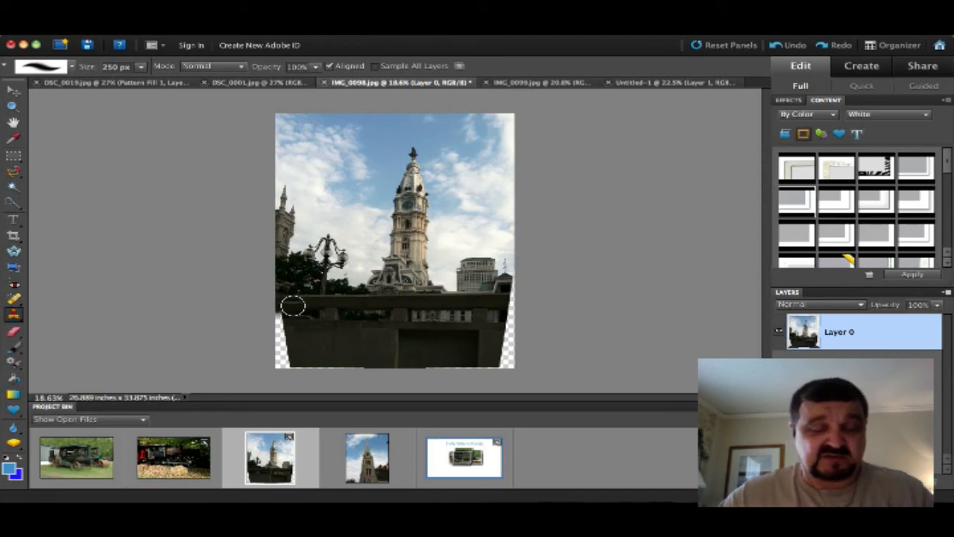
alt+click(292, 306)
click(282, 314)
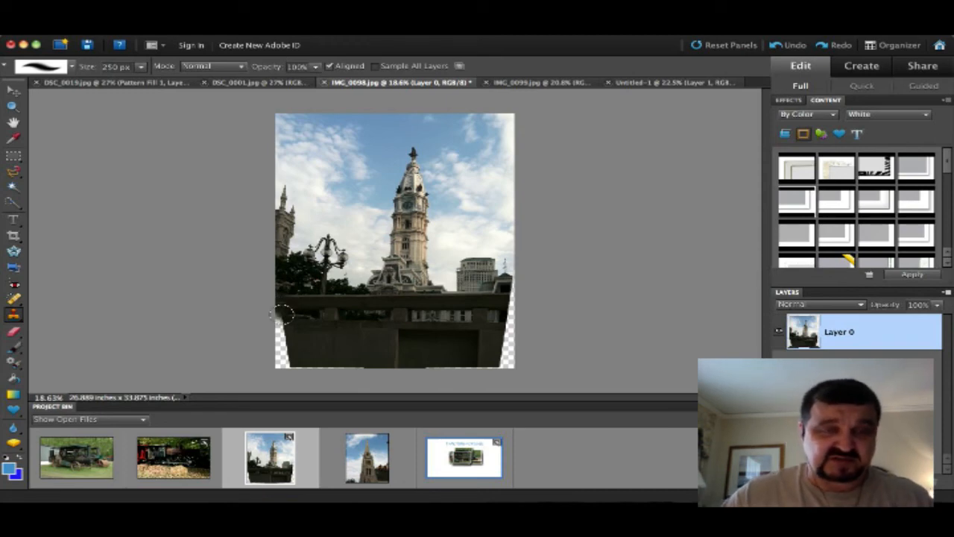
click(281, 314)
click(280, 315)
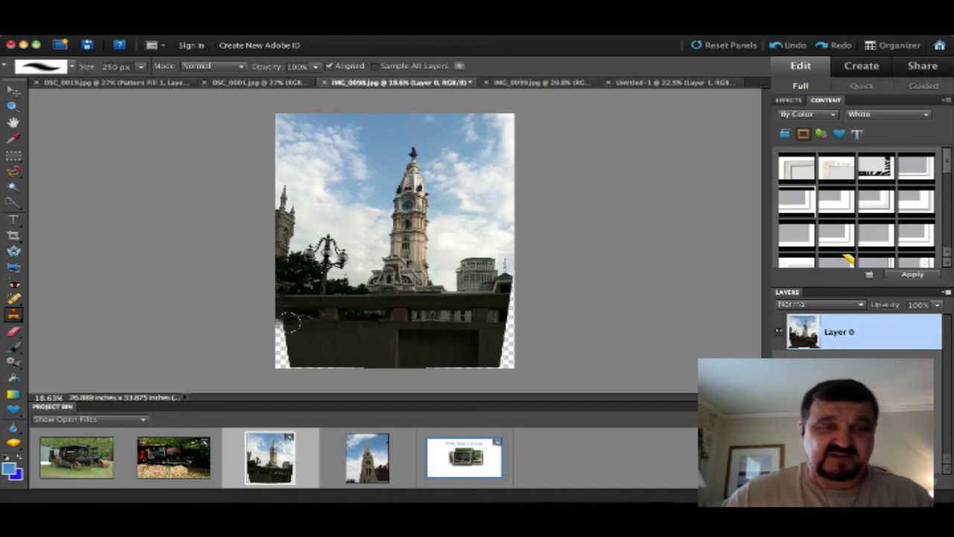
click(284, 320)
click(289, 333)
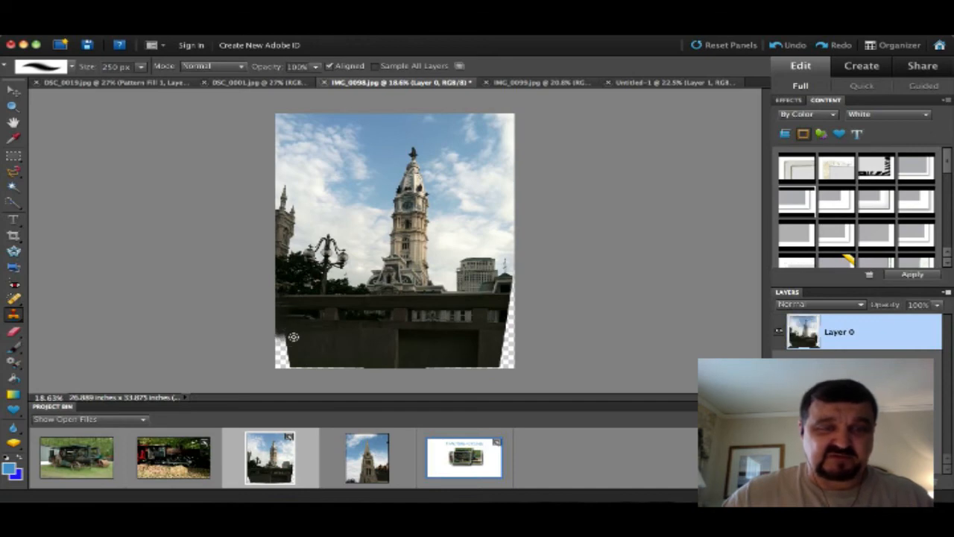
Clone nearby dark wall over the remaining transparent area down to the photo's lower-left corner
alt+click(293, 337)
click(283, 337)
click(284, 338)
click(273, 340)
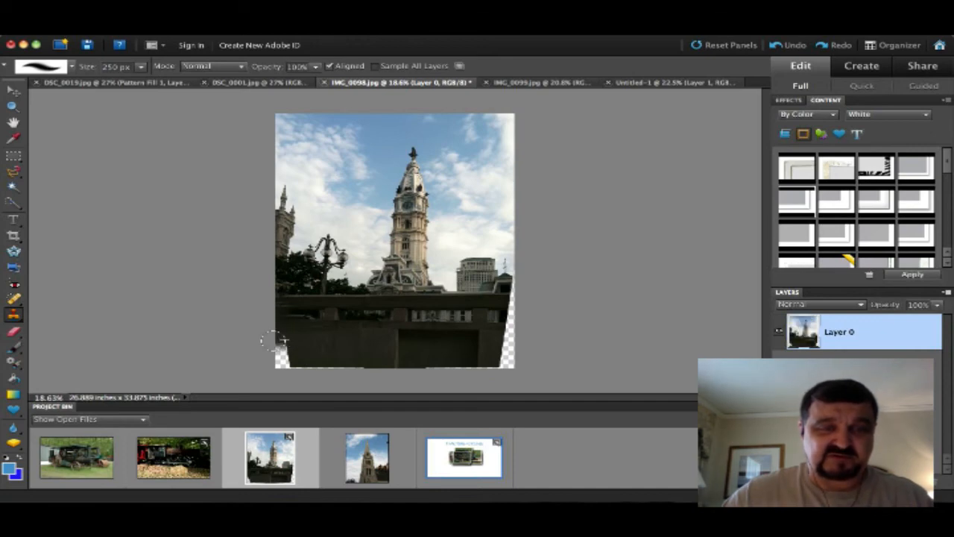
click(275, 350)
click(277, 356)
click(284, 348)
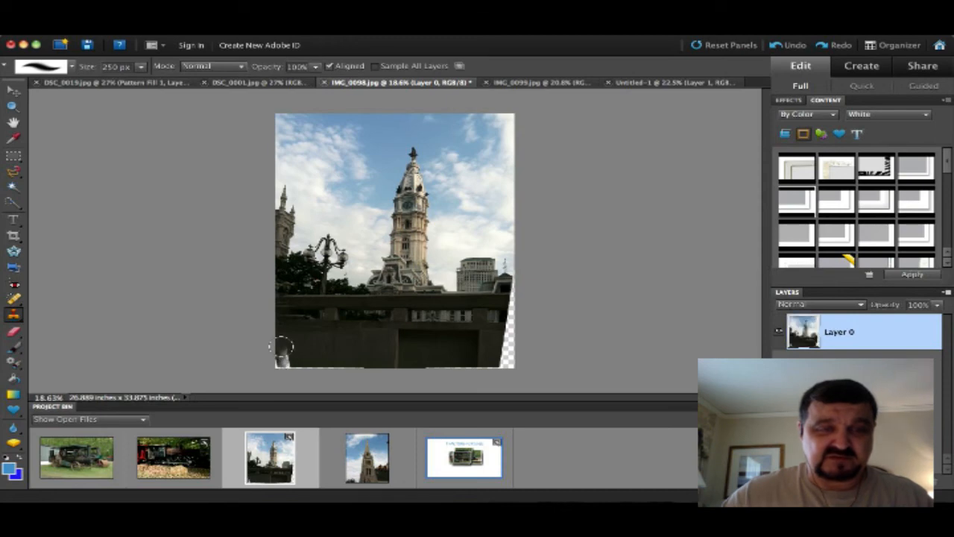
click(283, 359)
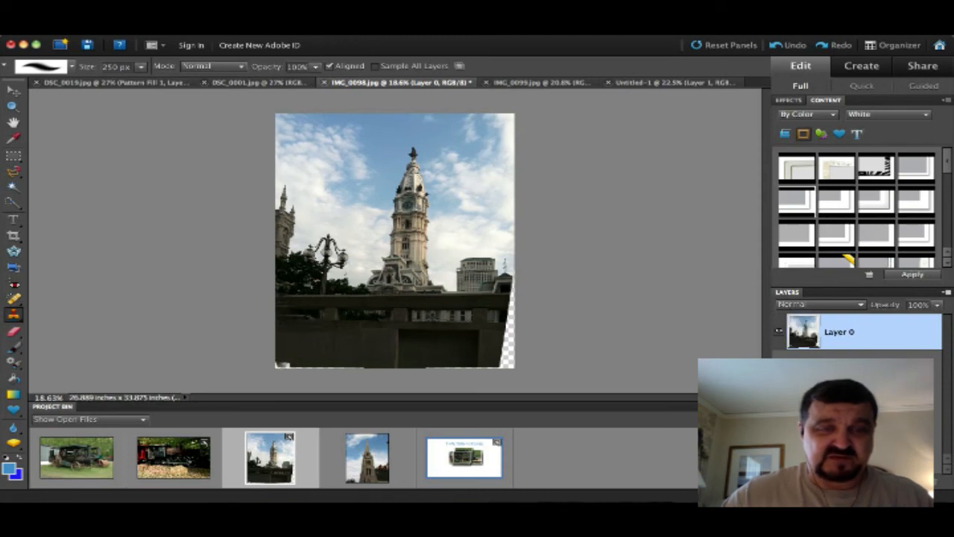
click(288, 362)
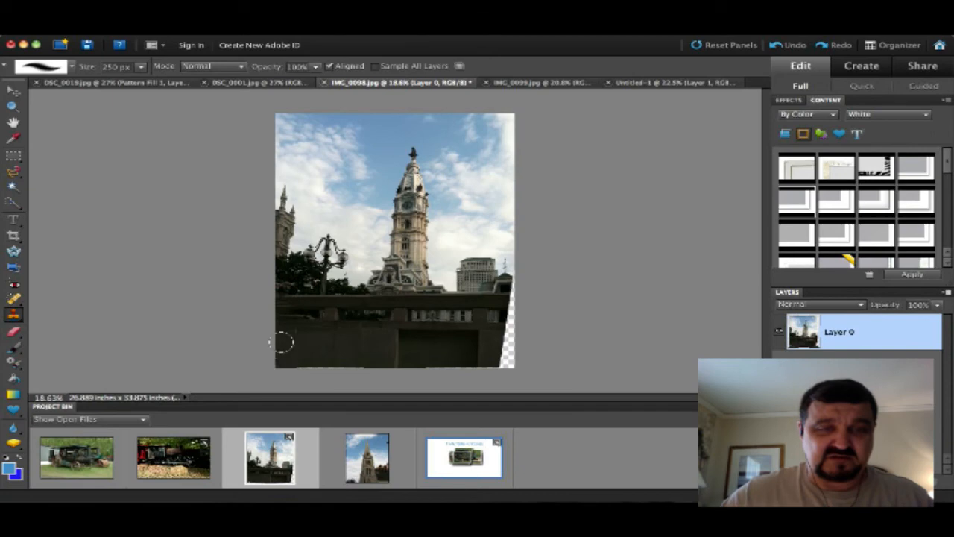
click(283, 351)
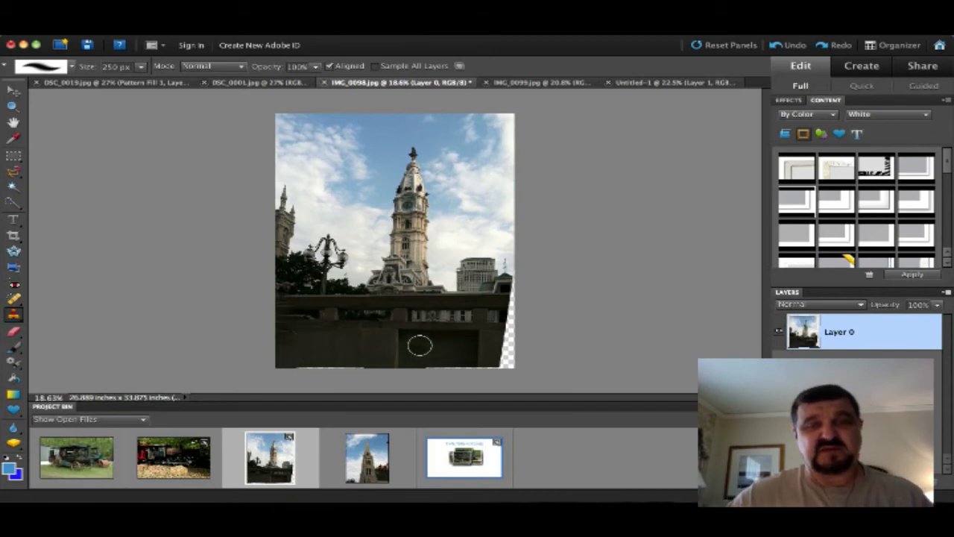
Clone the wall's railing over the upper part of the transparent wedge at the photo's right edge
alt+click(500, 300)
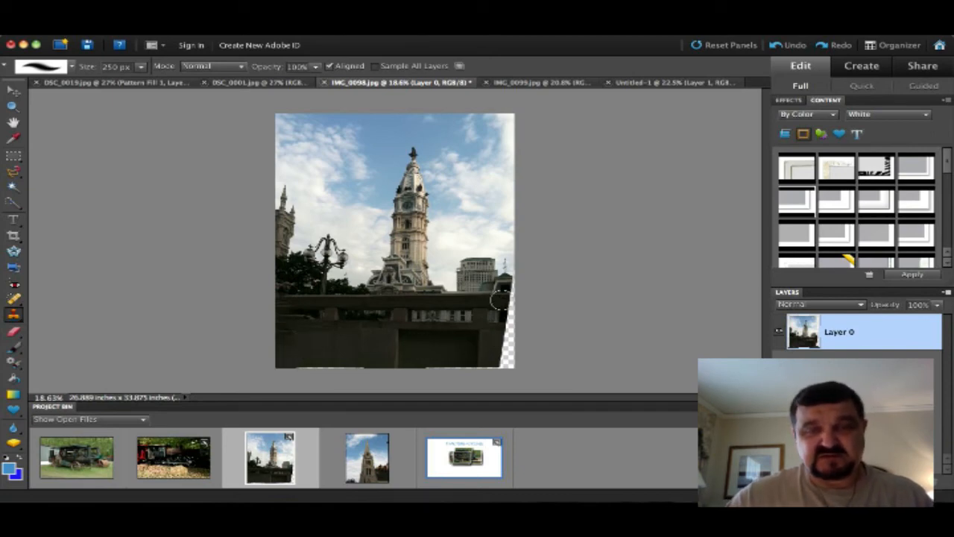
mouse_move(512, 302)
mouse_down()
mouse_move(511, 286)
mouse_move(510, 335)
mouse_move(509, 319)
mouse_up()
alt+click(499, 317)
click(503, 317)
click(508, 316)
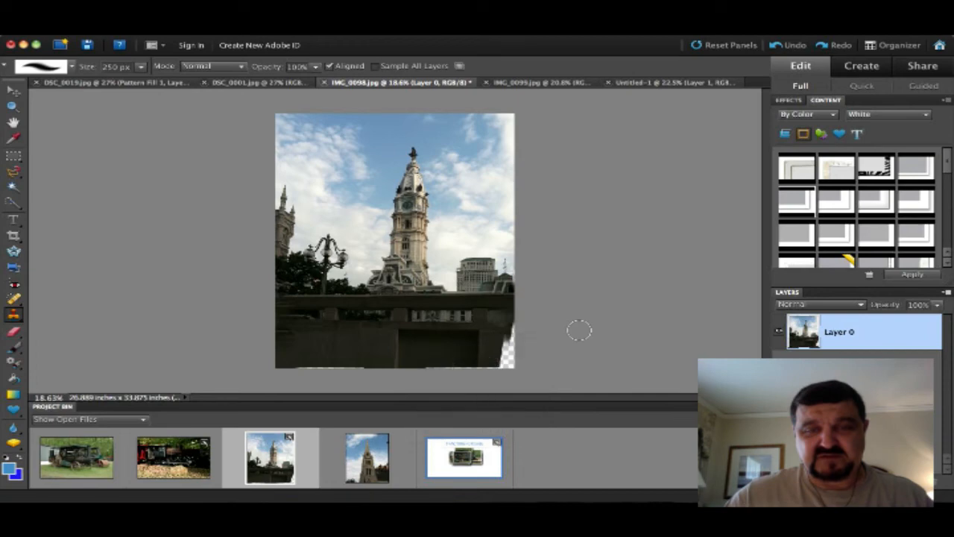
Clone dark wall over the photo's transparent lower-right corner and touch up the railing openings near the right edge
alt+click(494, 349)
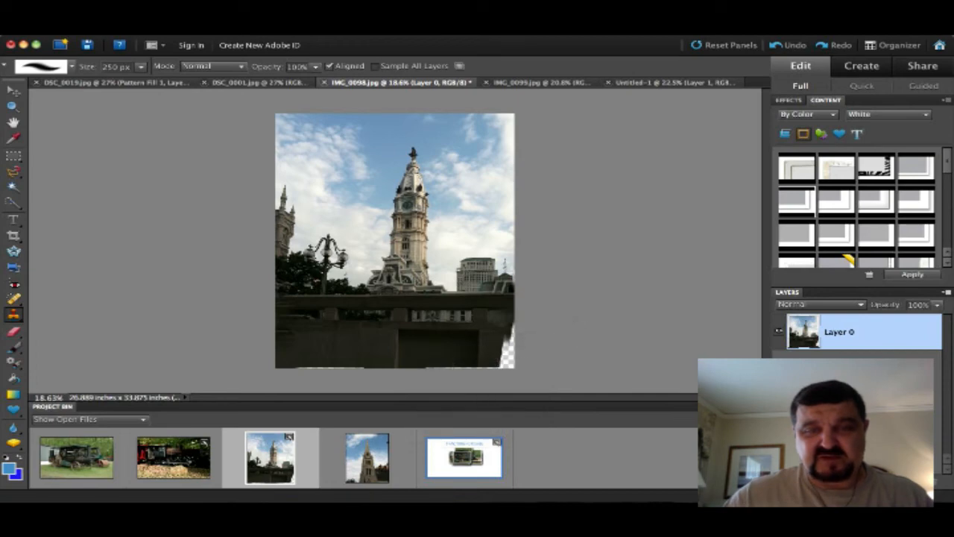
click(507, 346)
mouse_move(509, 348)
mouse_down()
mouse_move(517, 329)
mouse_move(515, 354)
mouse_move(501, 357)
mouse_move(515, 343)
mouse_move(517, 364)
mouse_move(500, 364)
mouse_up()
alt+click(489, 354)
alt+click(496, 362)
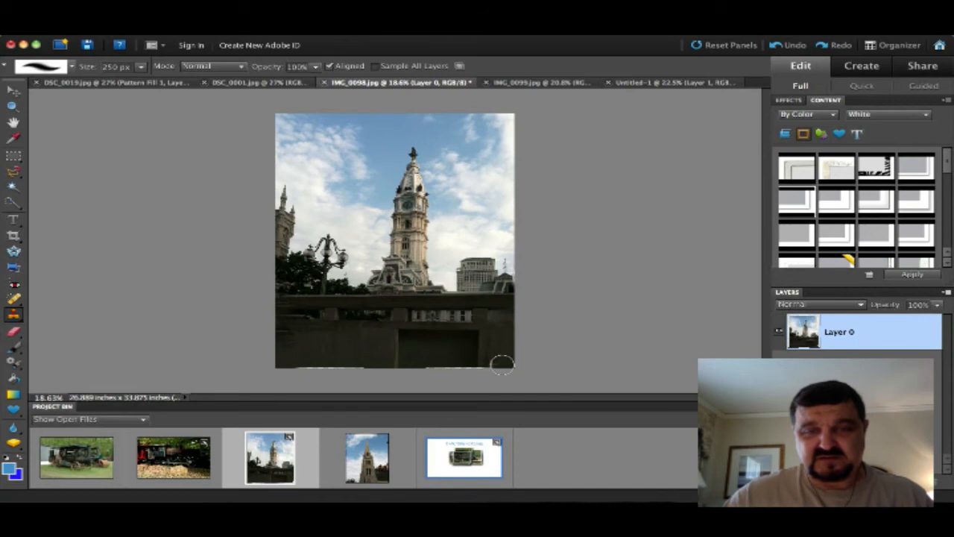
alt+click(463, 318)
drag(502, 316, 500, 315)
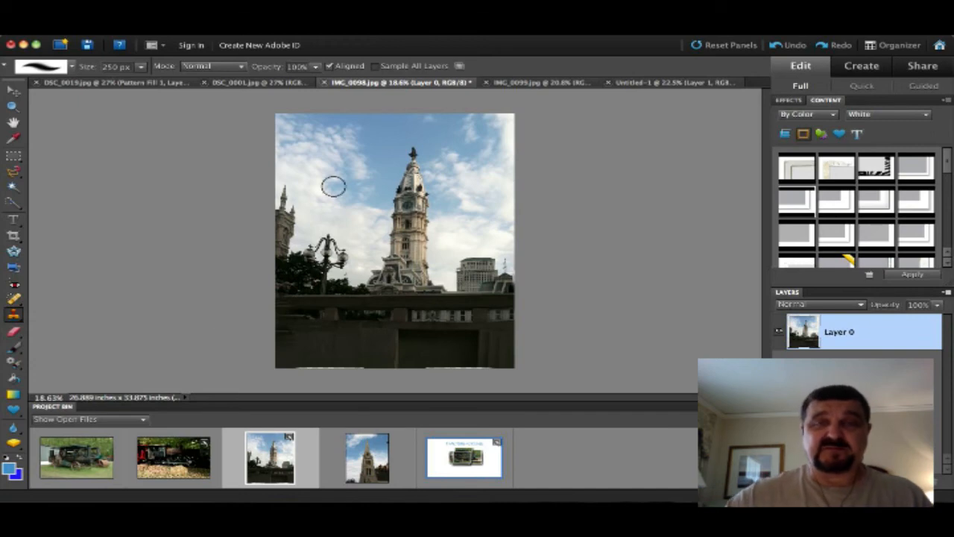
Switch to the church photo IMG_0099.jpg and open Correct Camera Distortion from the Fix Keystone Distortion guided edit
click(528, 85)
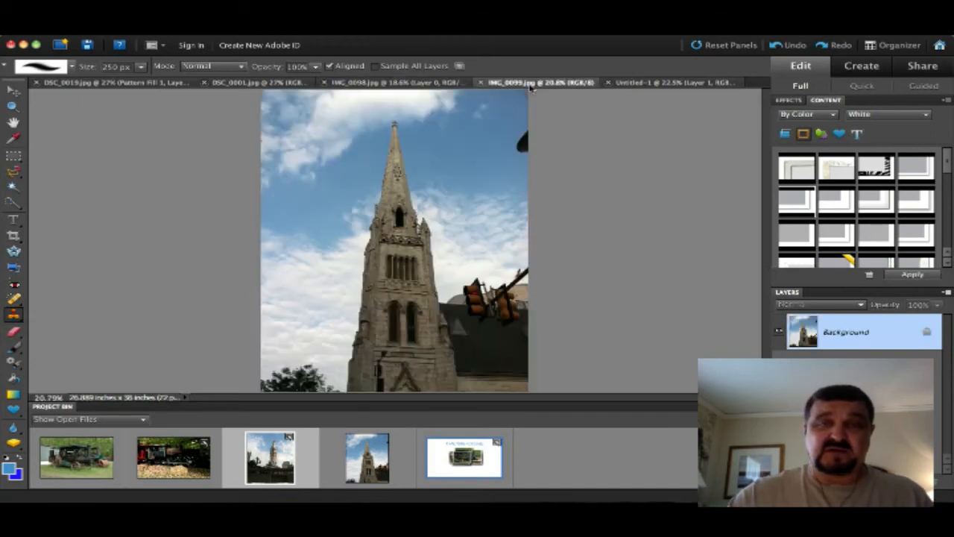
click(16, 92)
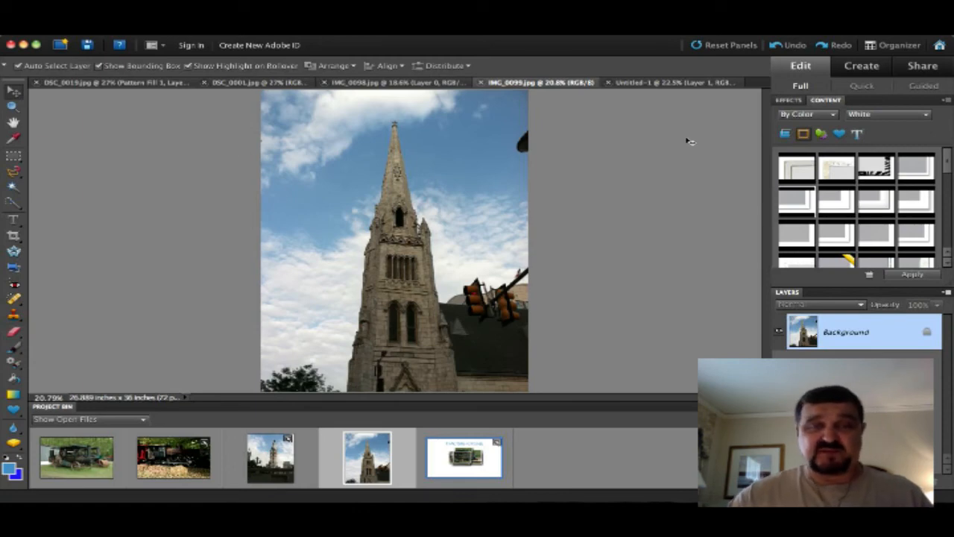
click(924, 86)
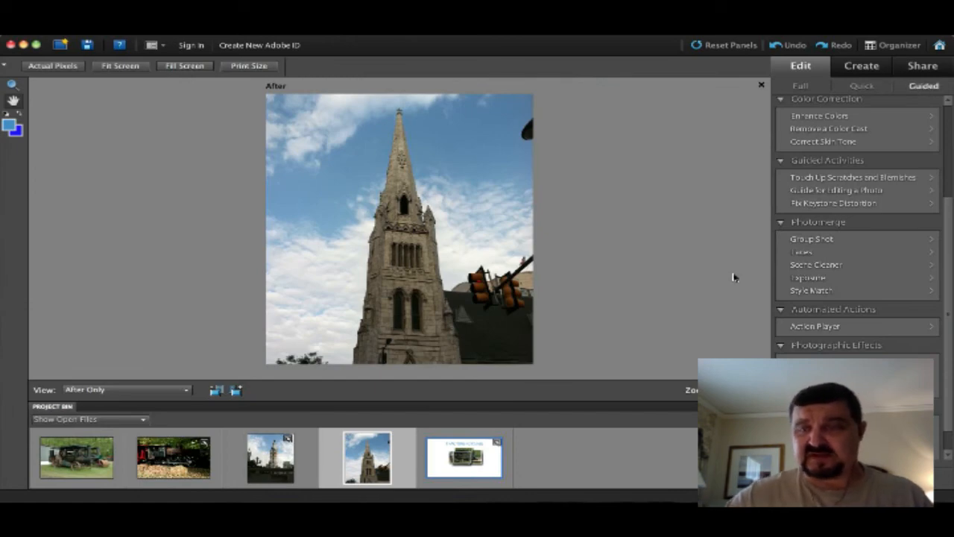
scroll(857, 223, down, 2)
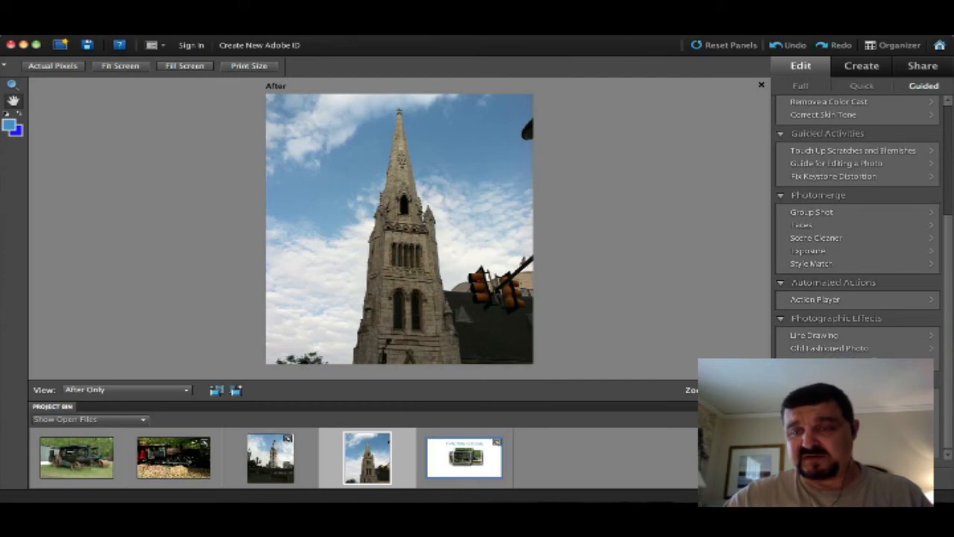
click(863, 176)
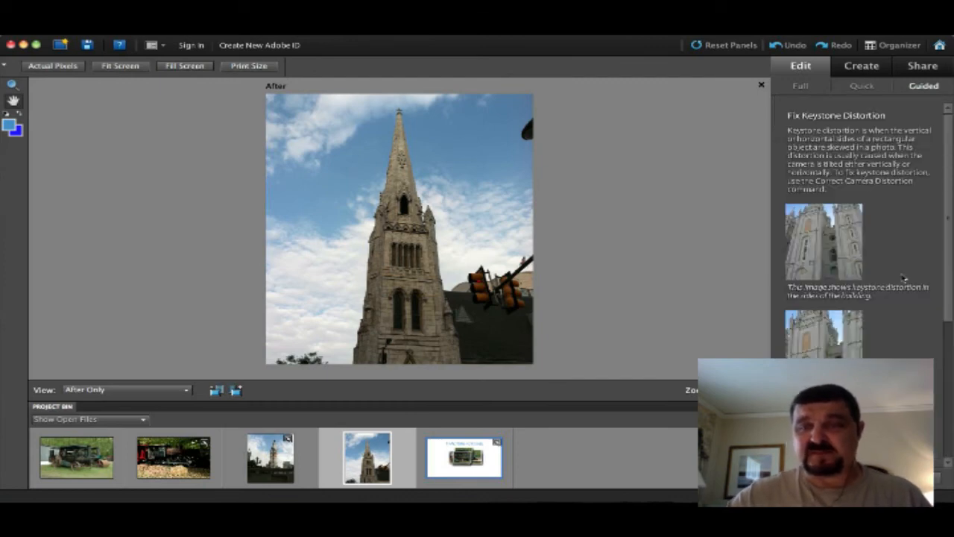
scroll(903, 277, down, 8)
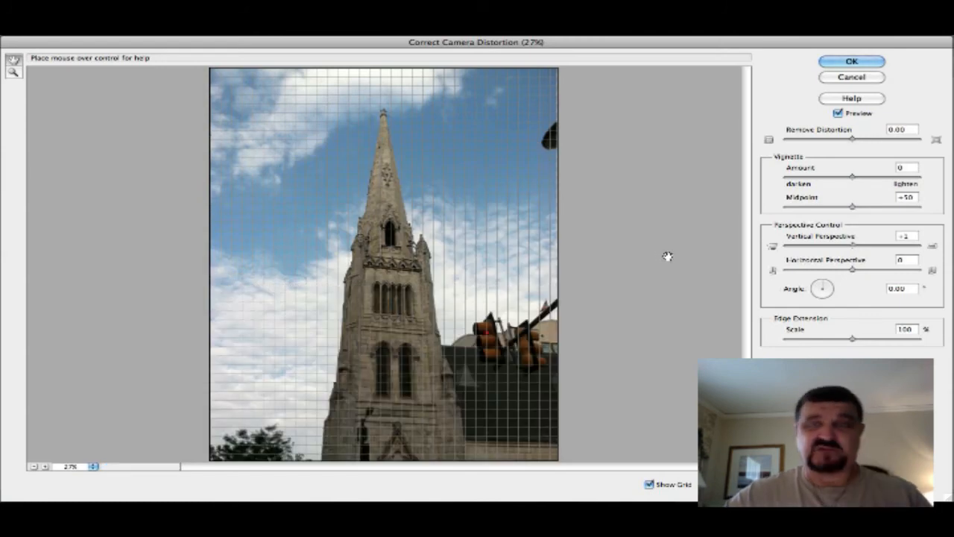
Straighten the church tower with Vertical Perspective at -49 and a slight Horizontal Perspective adjustment, and apply the correction
click(853, 247)
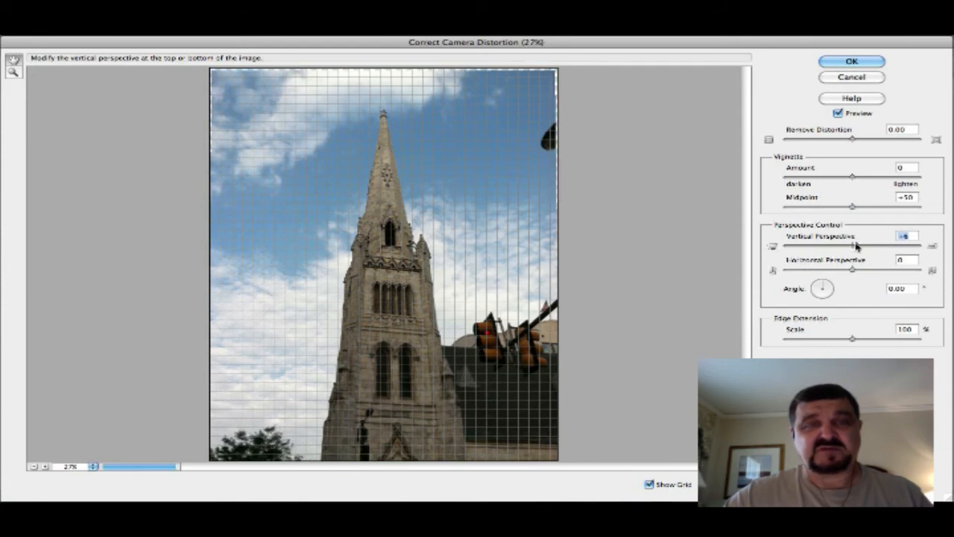
drag(854, 247, 856, 273)
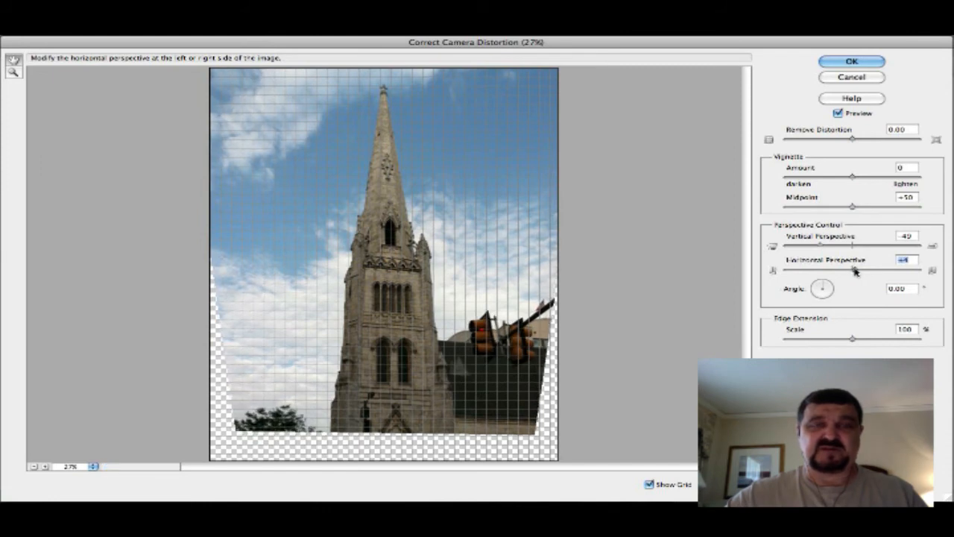
click(852, 62)
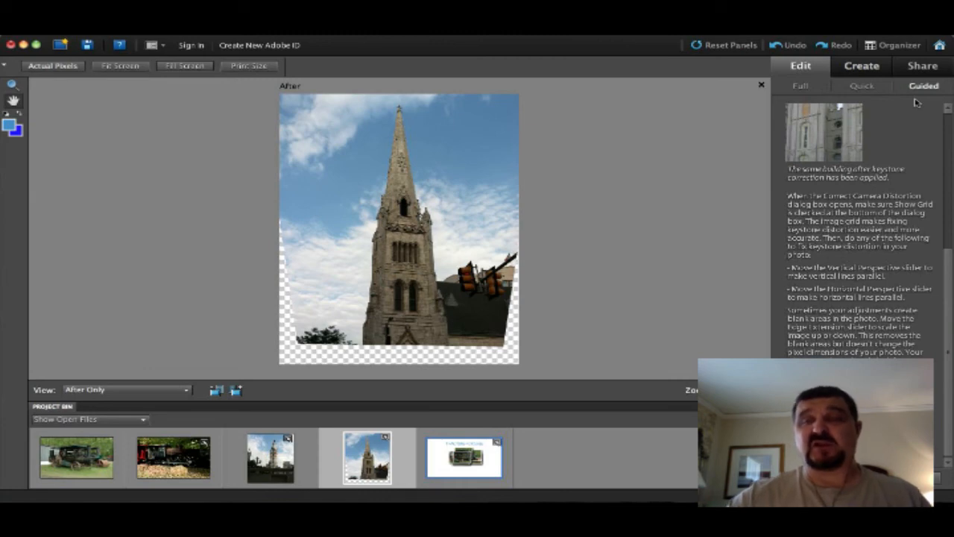
Return to Full edit and crop the church photo to its full width and about 33.653 inches high, removing the transparent strip below the church
click(800, 88)
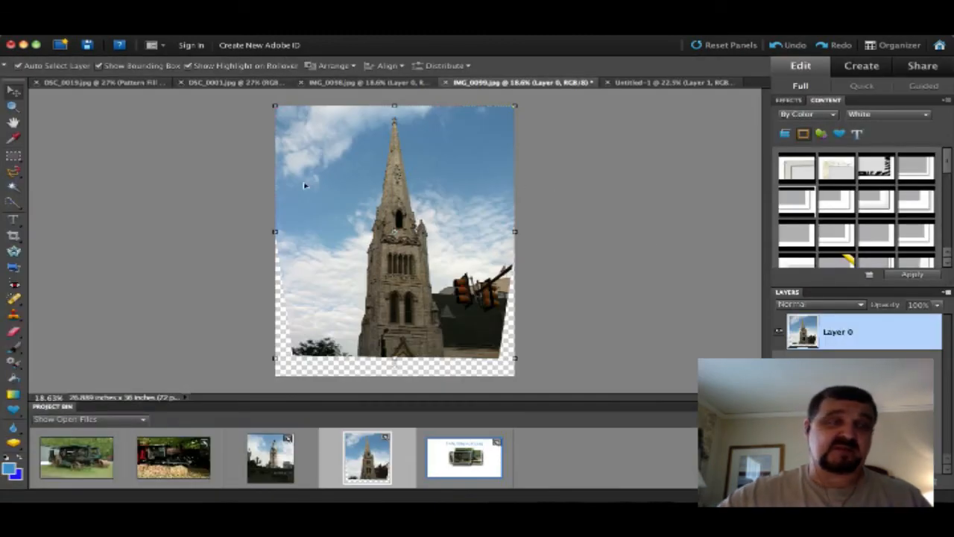
click(13, 237)
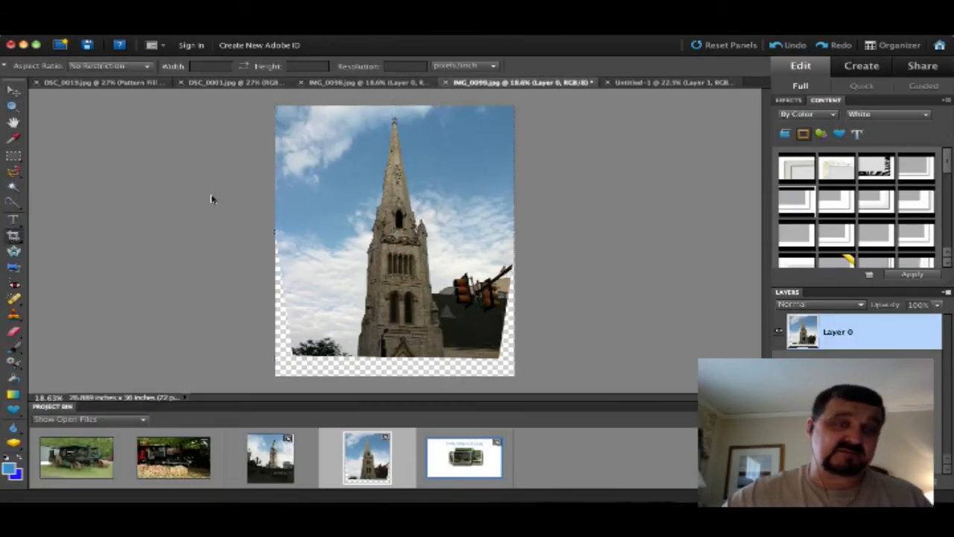
drag(277, 107, 514, 357)
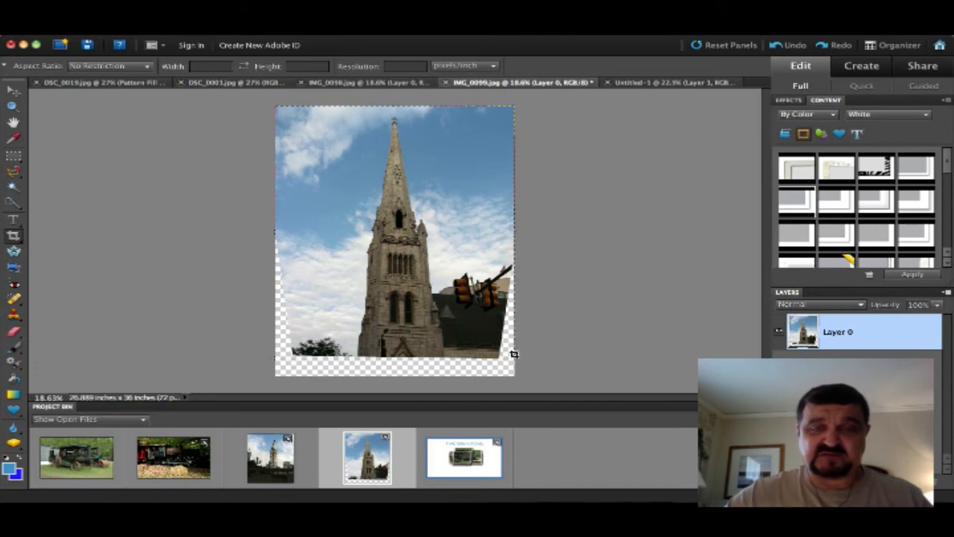
drag(513, 353, 515, 357)
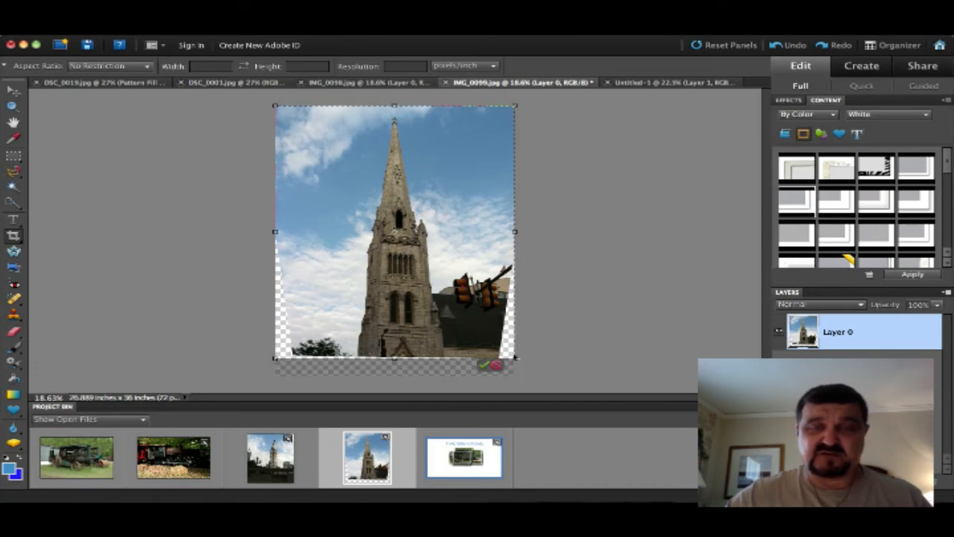
click(485, 365)
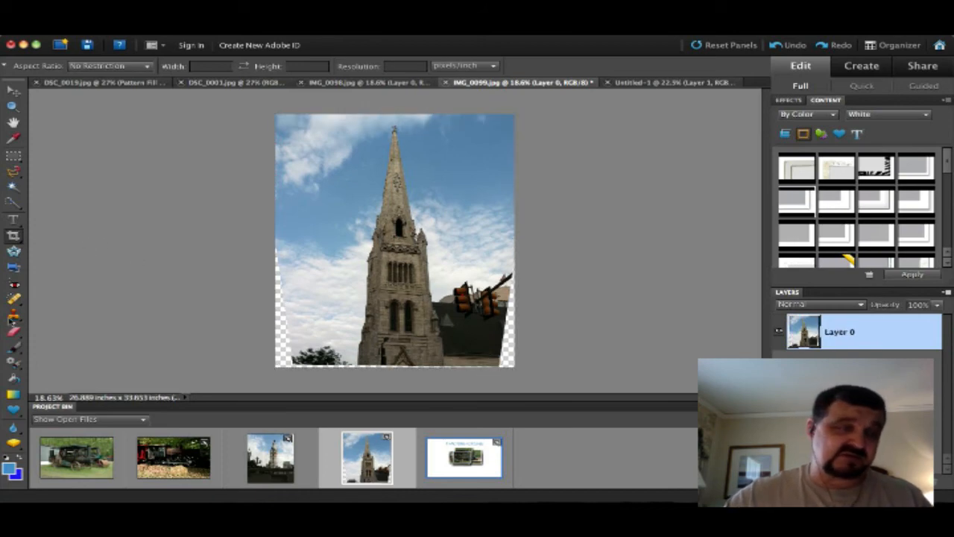
Clone clouds and treetops over the transparent wedge at the church photo's left edge with a 250 px Clone Stamp
click(11, 318)
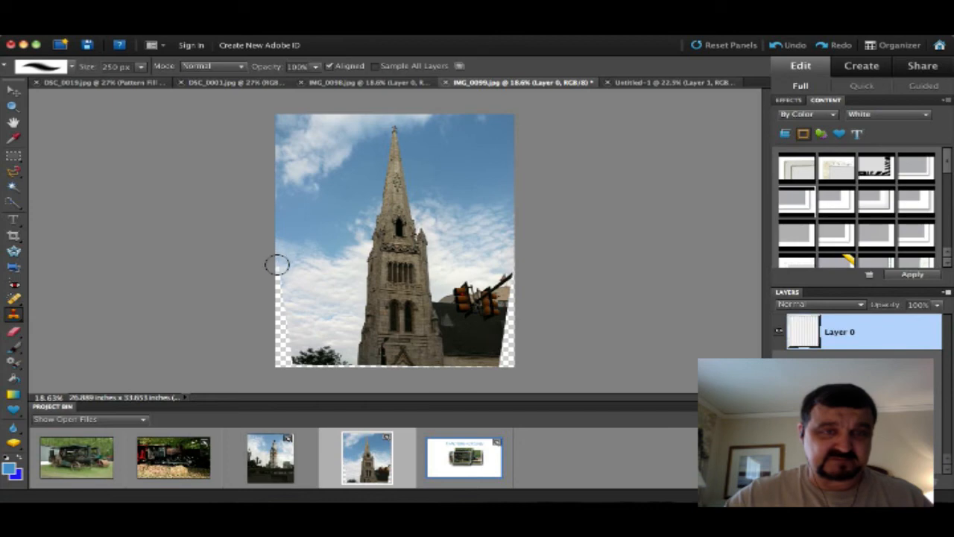
mouse_move(275, 276)
mouse_down()
mouse_move(280, 330)
mouse_move(295, 330)
mouse_move(283, 346)
mouse_move(303, 339)
mouse_move(303, 352)
mouse_move(274, 364)
mouse_up()
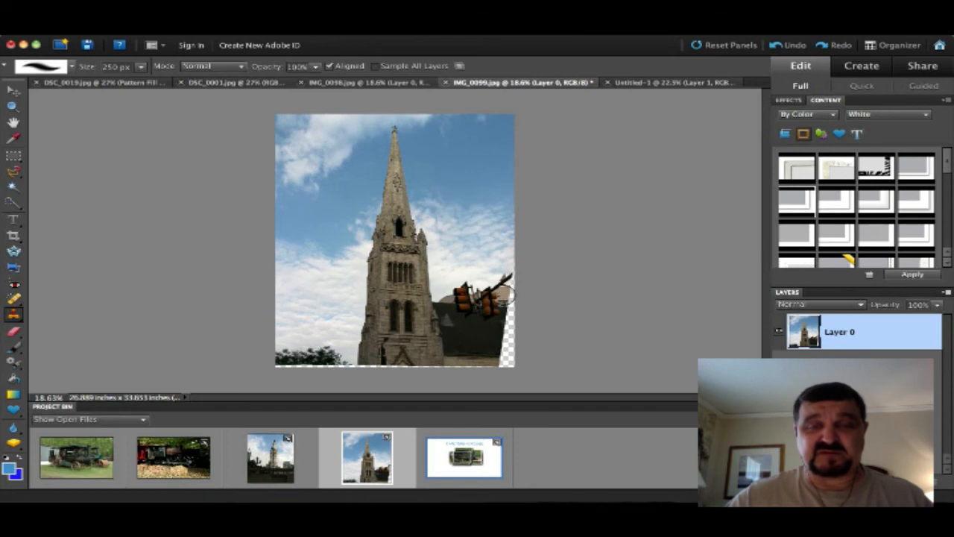
Clone the dark roof texture over the upper part of the transparent wedge at the church photo's right edge, below the traffic lights
mouse_move(504, 295)
mouse_down()
mouse_move(517, 289)
mouse_move(509, 294)
mouse_up()
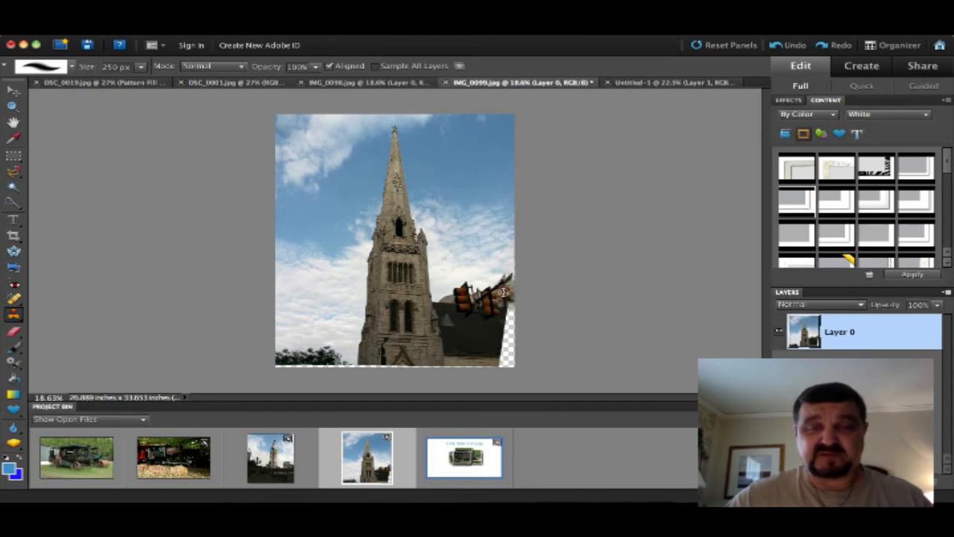
alt+click(495, 328)
click(508, 306)
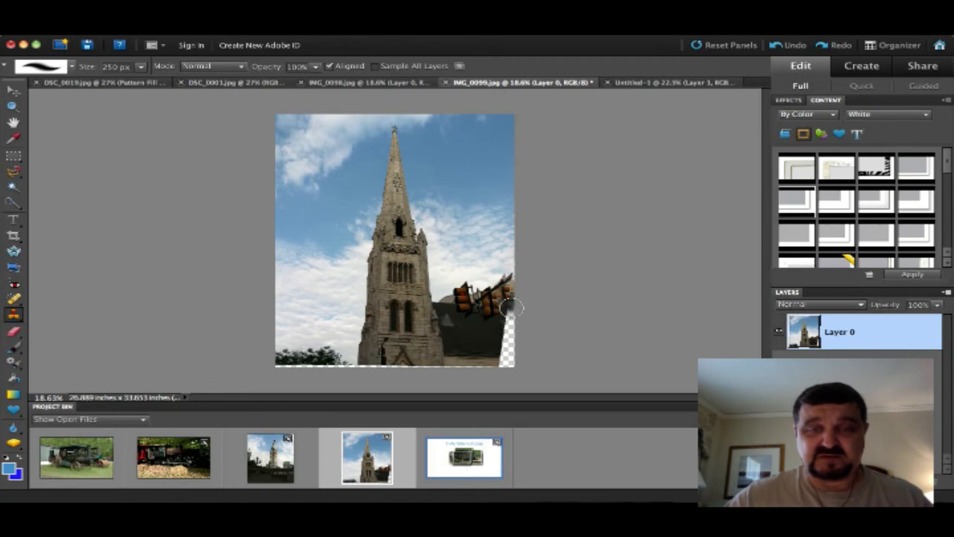
click(511, 309)
drag(511, 307, 507, 342)
Resample the lower roof and clone it over the rest of the transparent wedge down to the church photo's lower-right corner
alt+click(486, 349)
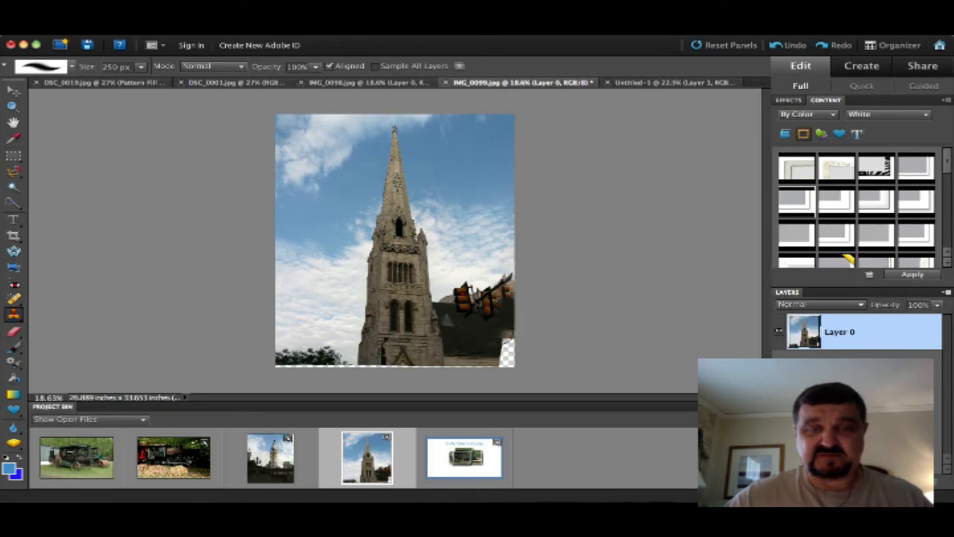
click(509, 336)
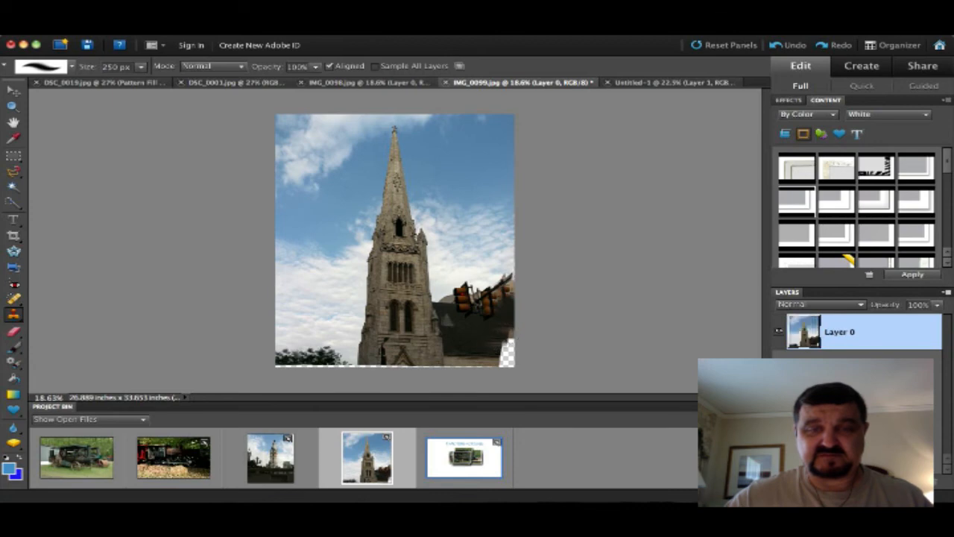
click(508, 329)
click(504, 328)
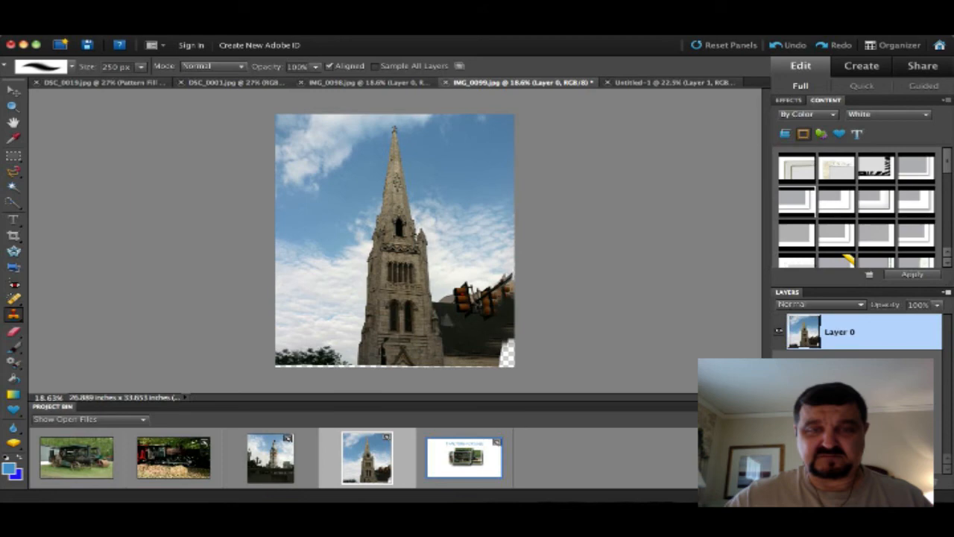
click(505, 361)
click(503, 363)
click(501, 362)
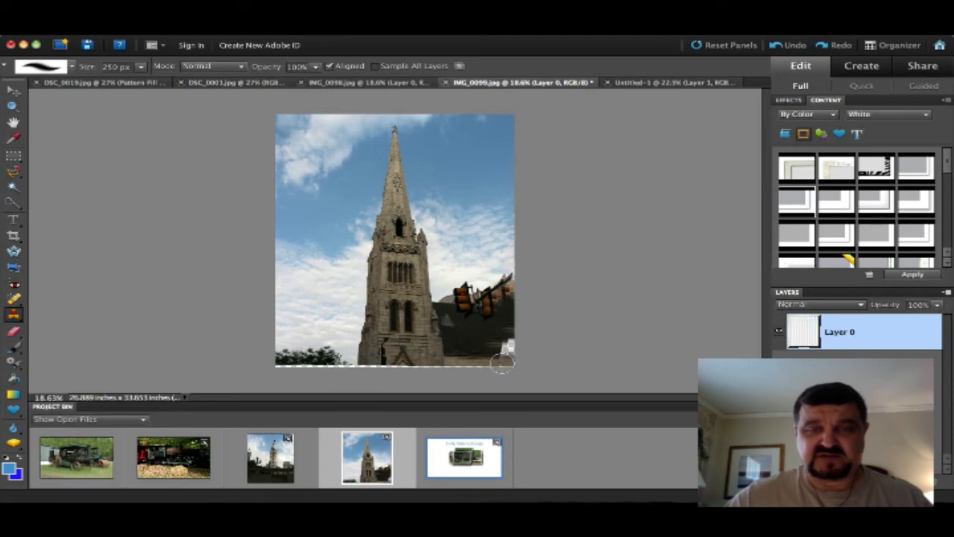
click(503, 347)
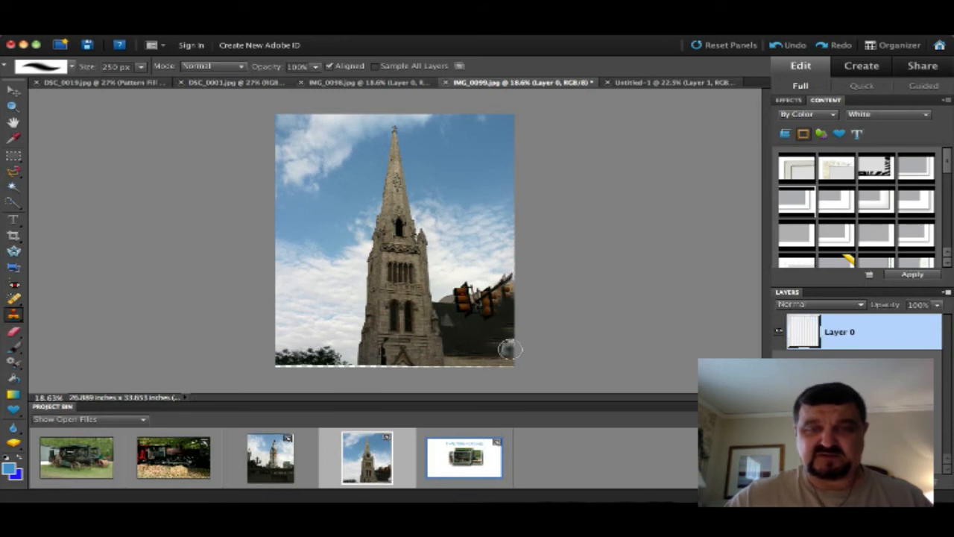
click(510, 344)
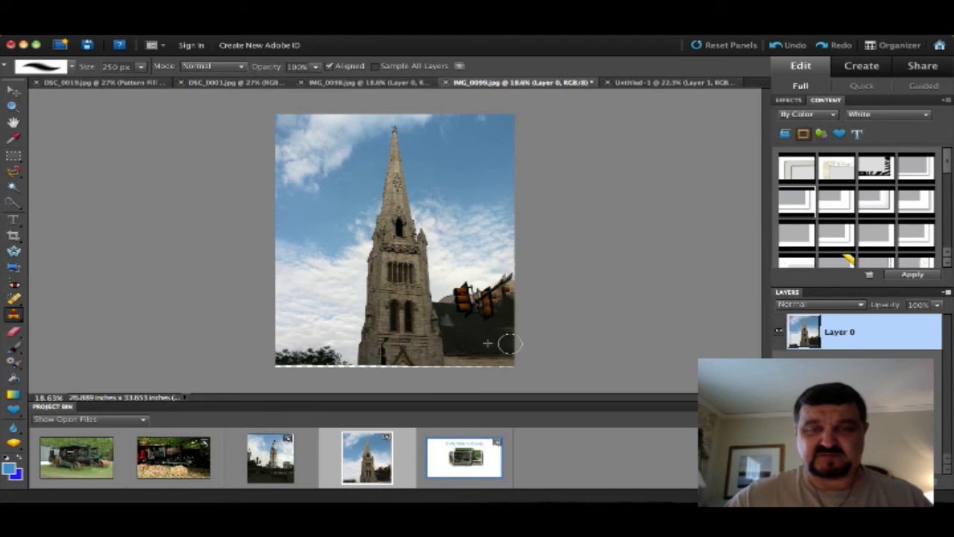
click(506, 345)
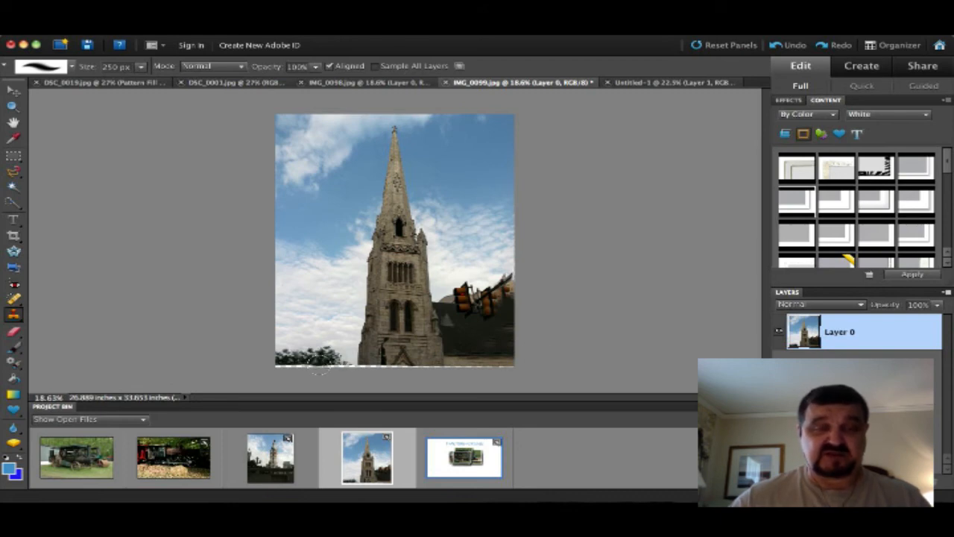
Clone treetops over the thin transparent strip along the church photo's lower edge, from the left corner to the tower
click(319, 364)
click(299, 370)
drag(297, 371, 281, 369)
click(330, 371)
click(337, 366)
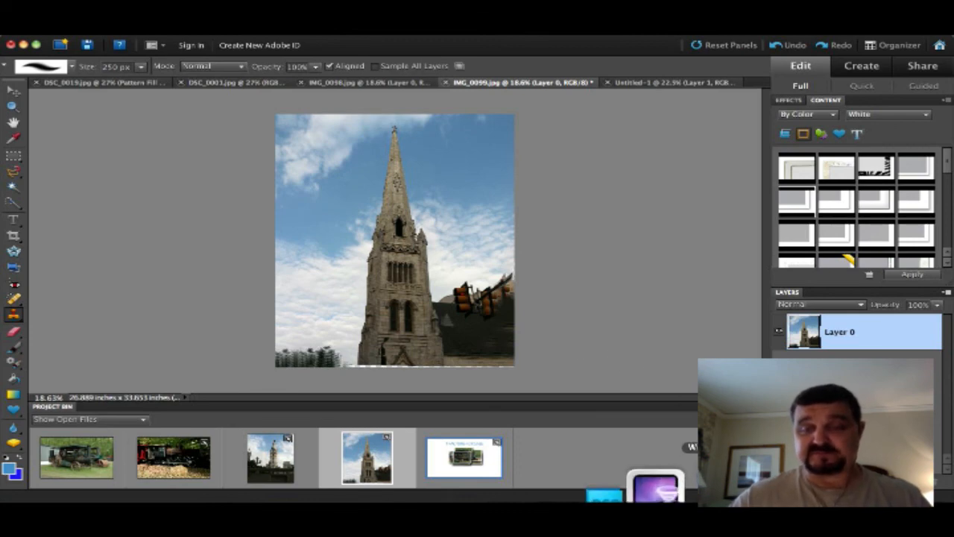
Switch to Wirecast and make the Built-in iSight shot live
click(654, 488)
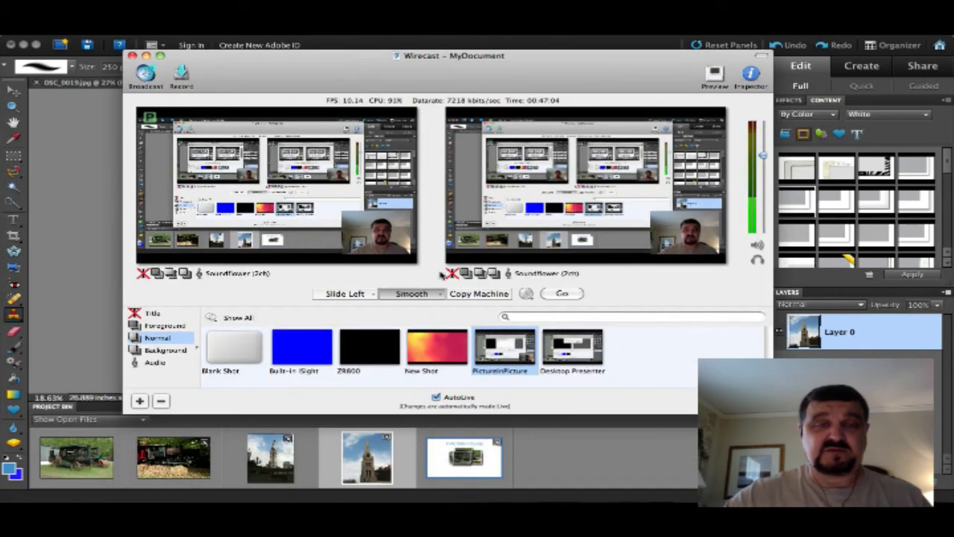
click(301, 345)
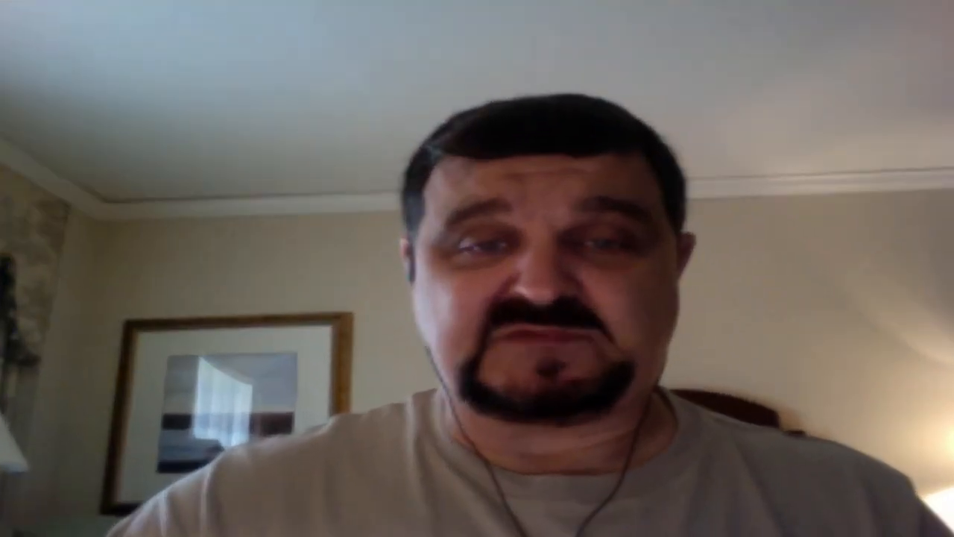